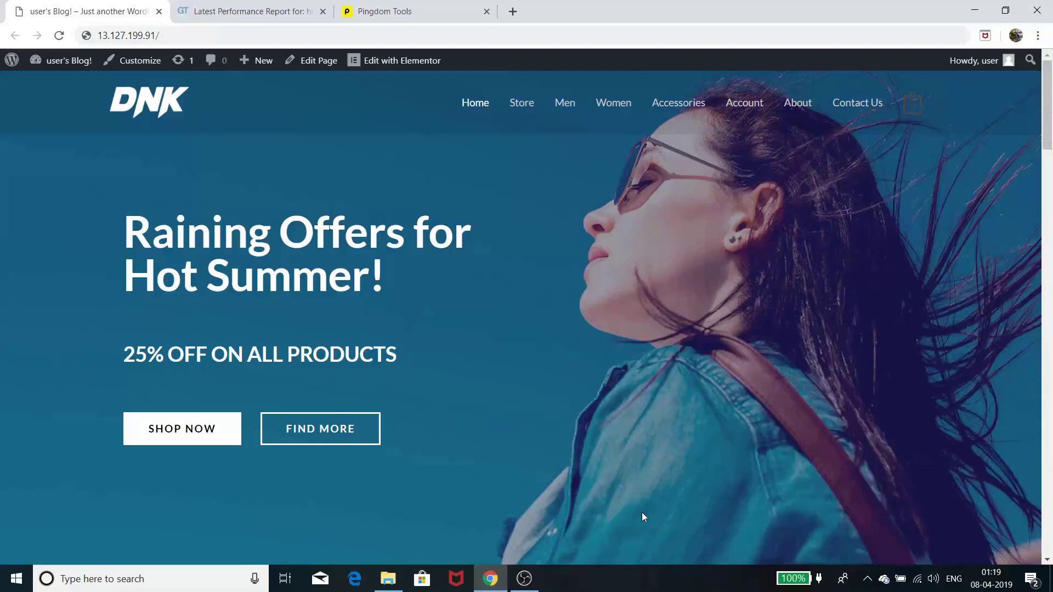
Look through the store's home page, examining the banner, promotional images, featured products and footer sections.
scroll(470, 541, down, 10)
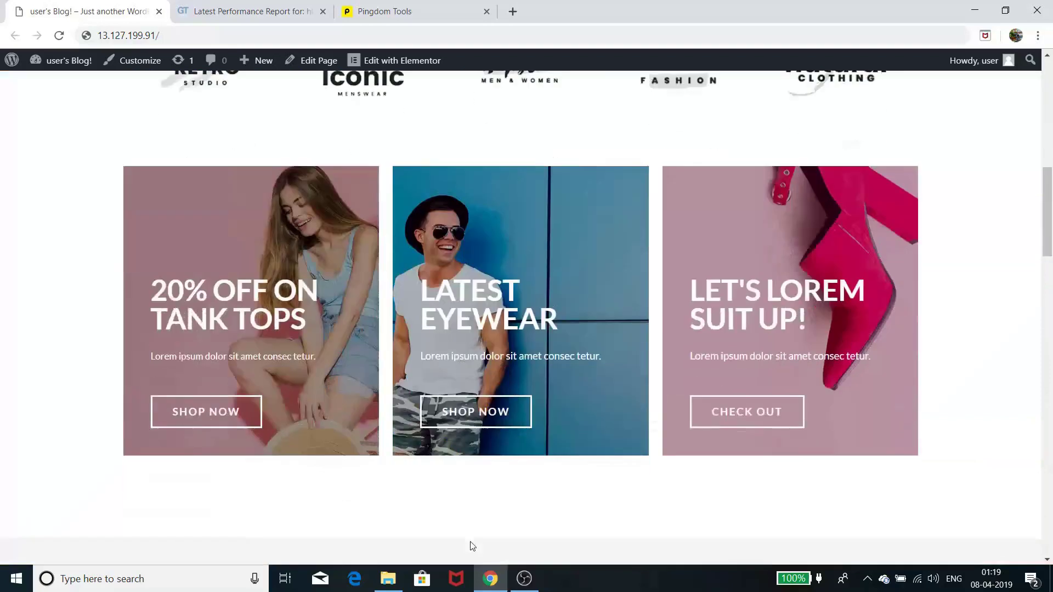
scroll(430, 520, down, 10)
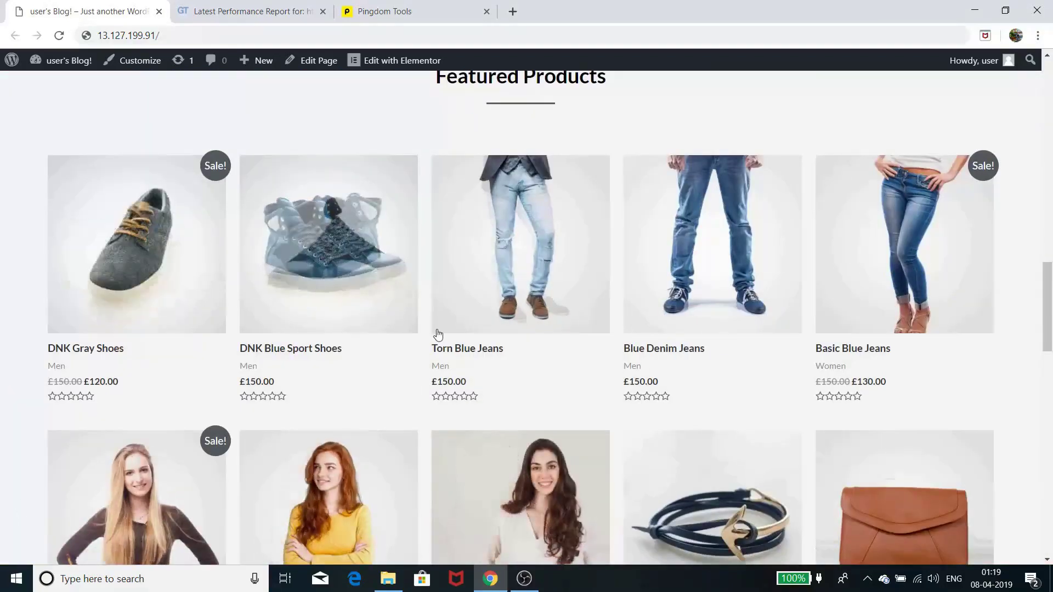
scroll(397, 421, up, 20)
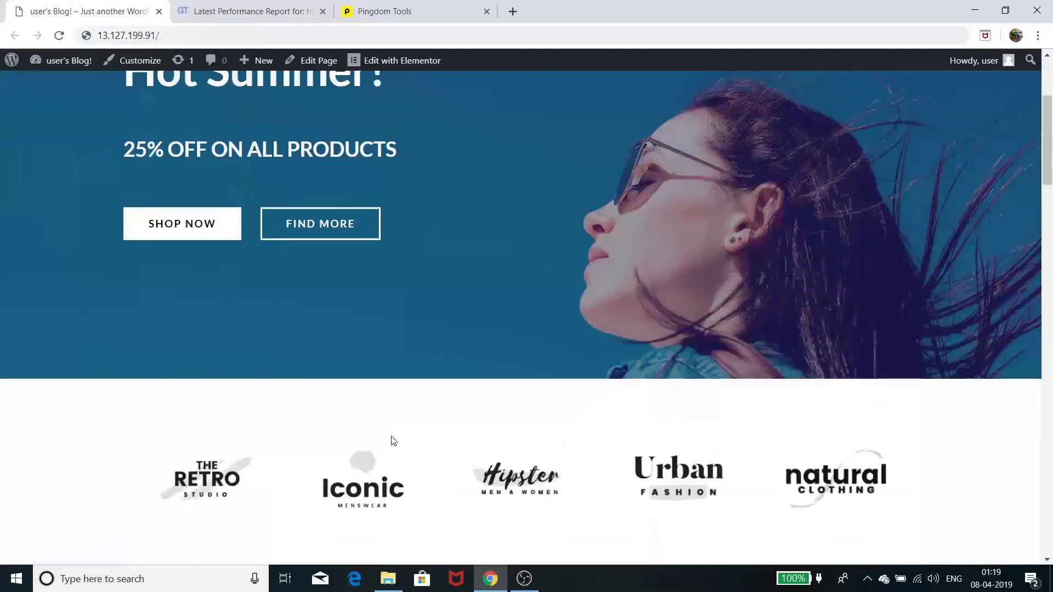
scroll(393, 439, down, 13)
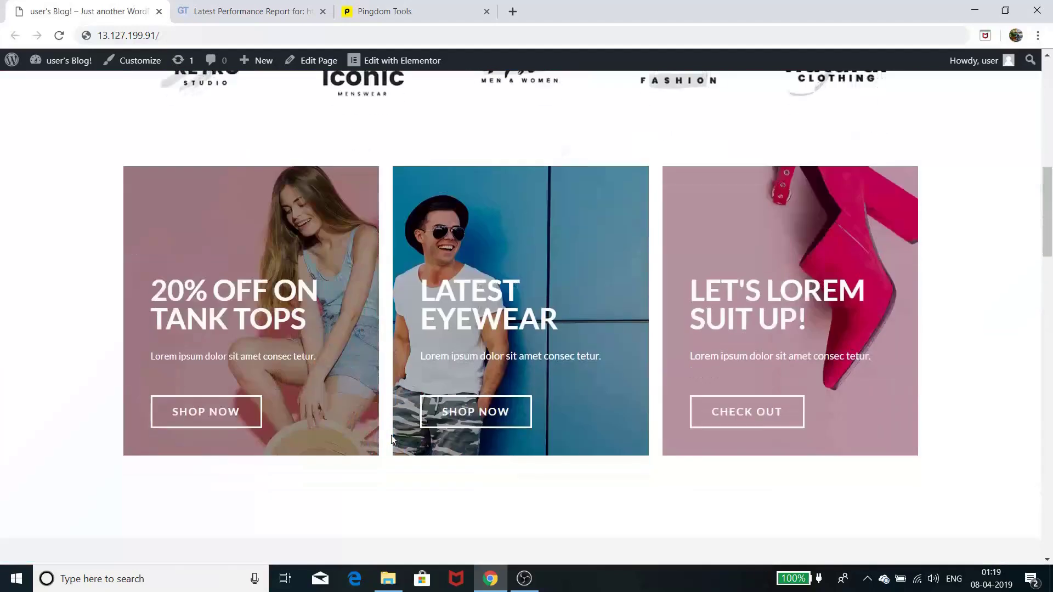
scroll(377, 394, down, 9)
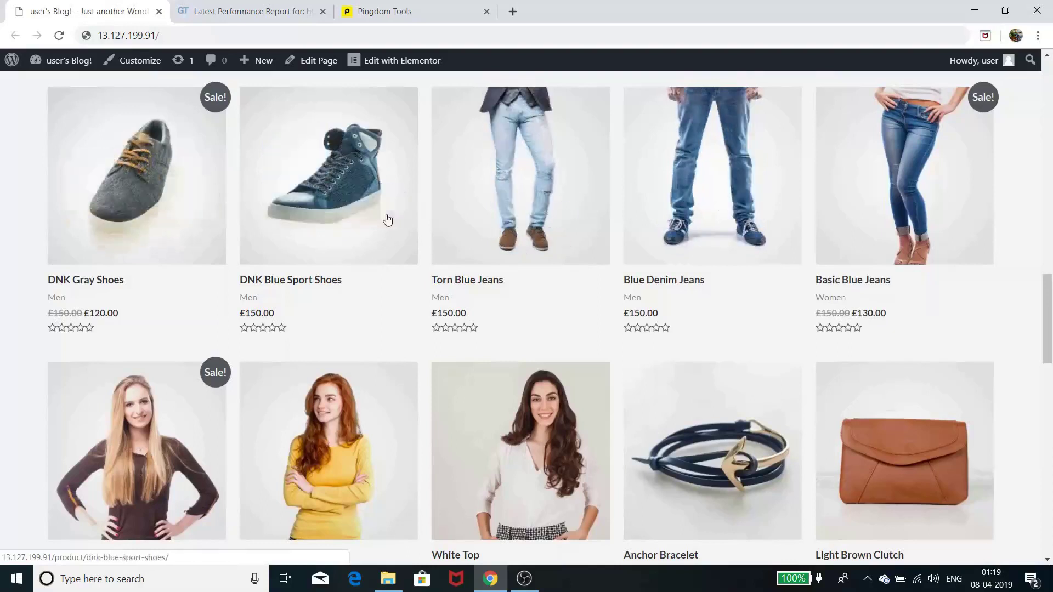
scroll(379, 269, up, 1)
scroll(380, 269, up, 2)
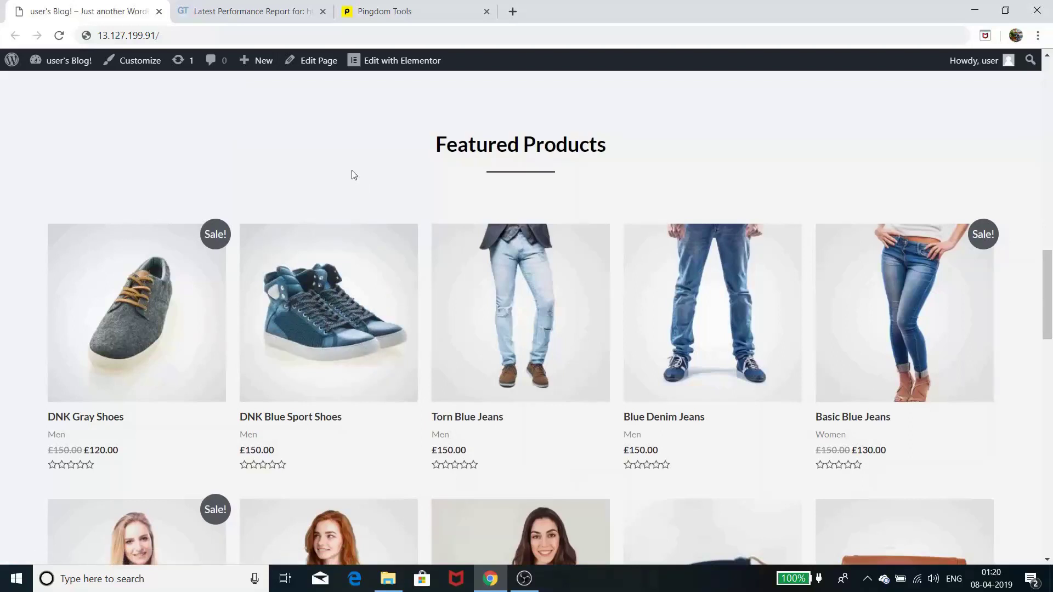
scroll(354, 175, down, 12)
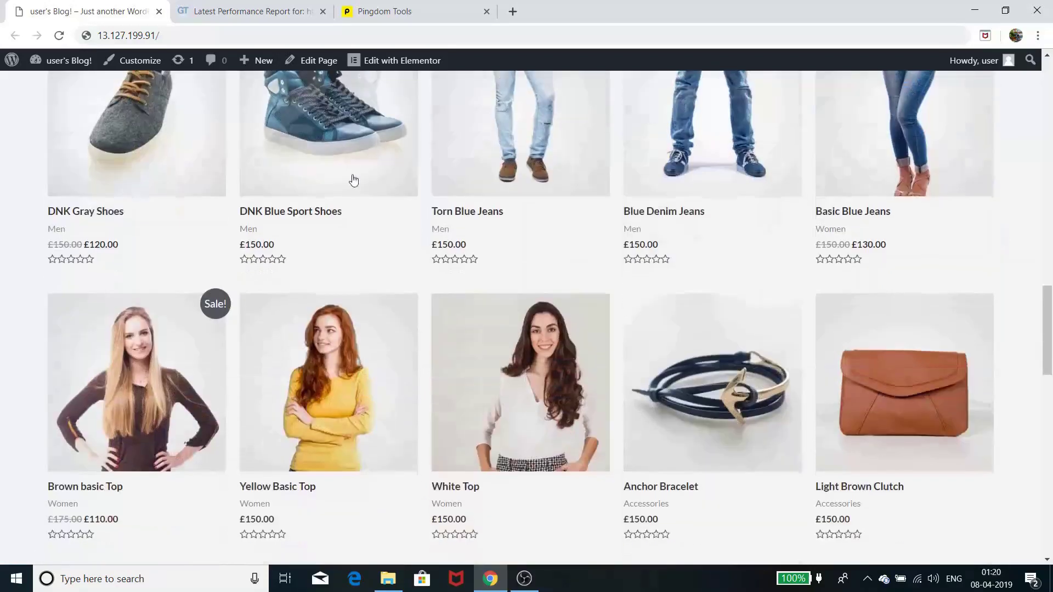
scroll(354, 176, down, 10)
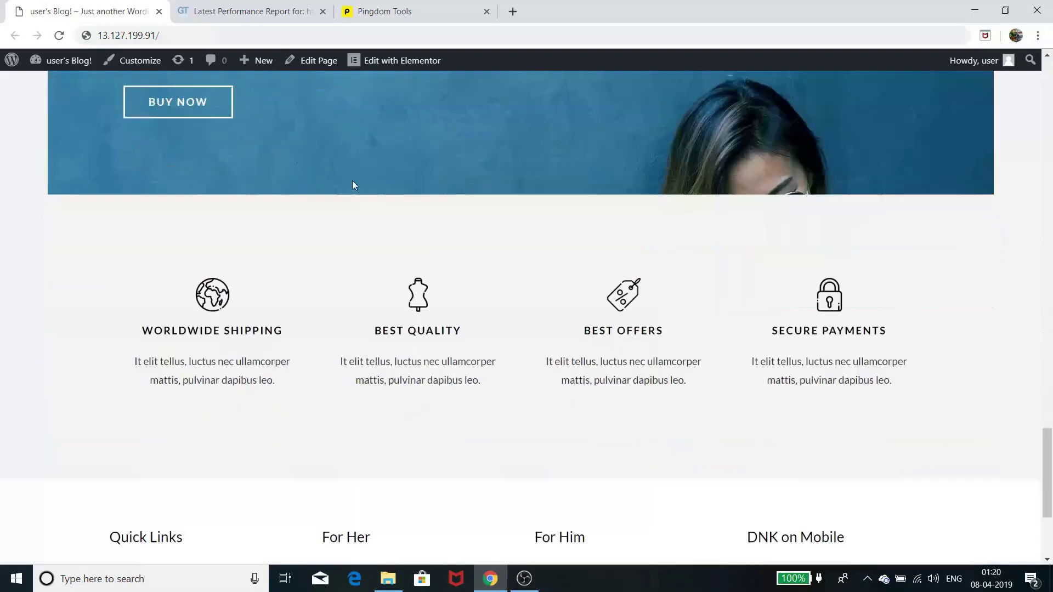
scroll(353, 184, up, 9)
scroll(353, 186, up, 4)
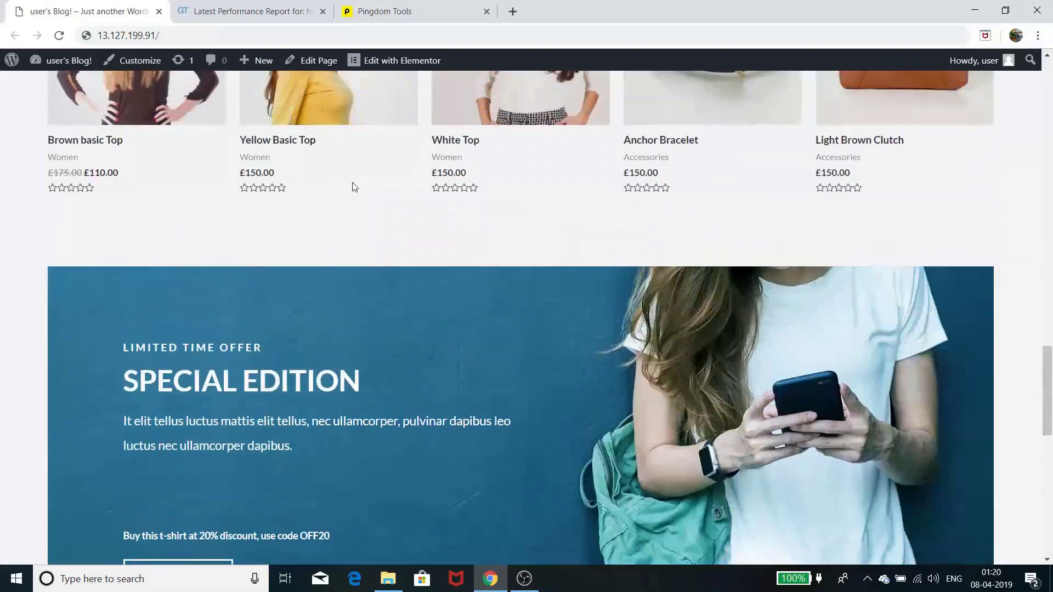
scroll(354, 188, up, 8)
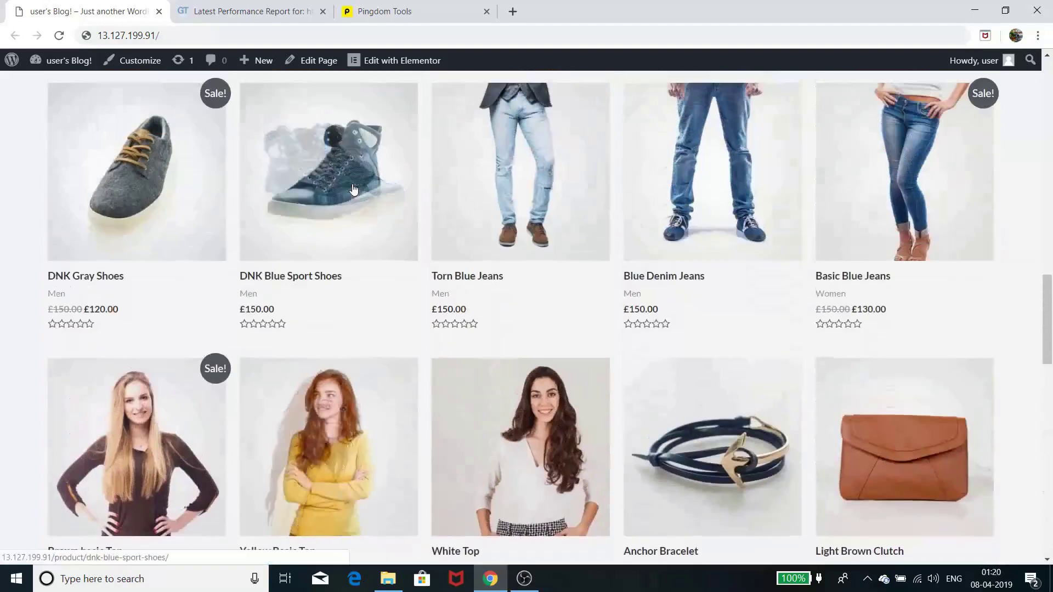
scroll(353, 190, up, 15)
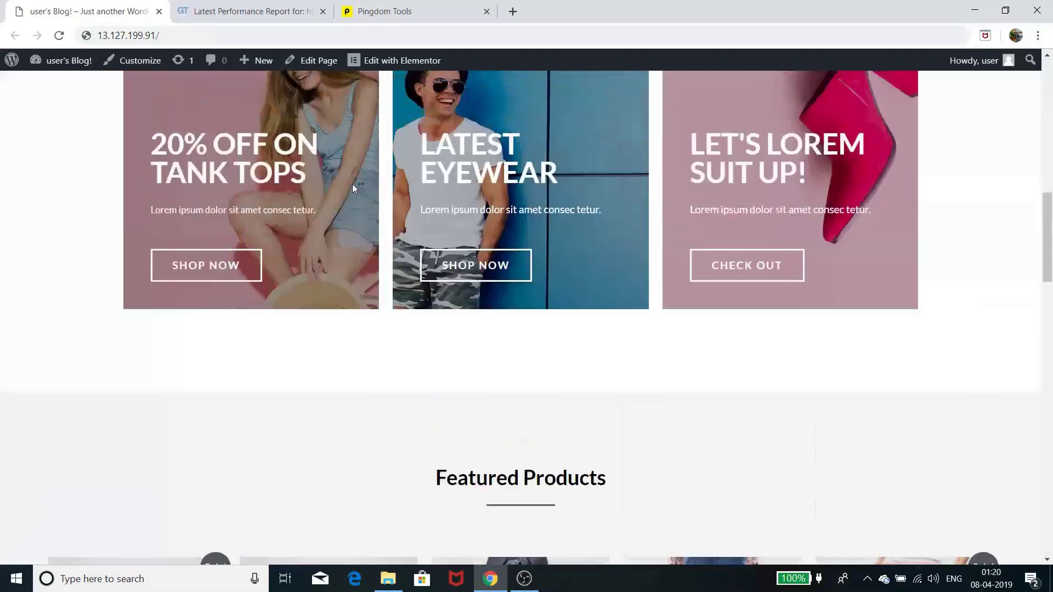
scroll(354, 189, up, 8)
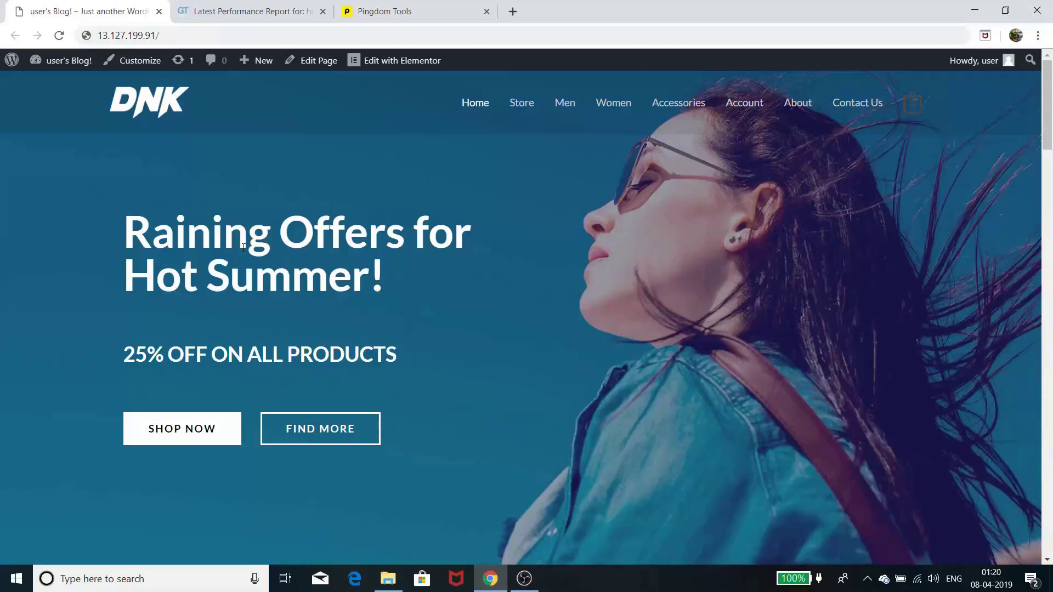
scroll(244, 248, down, 5)
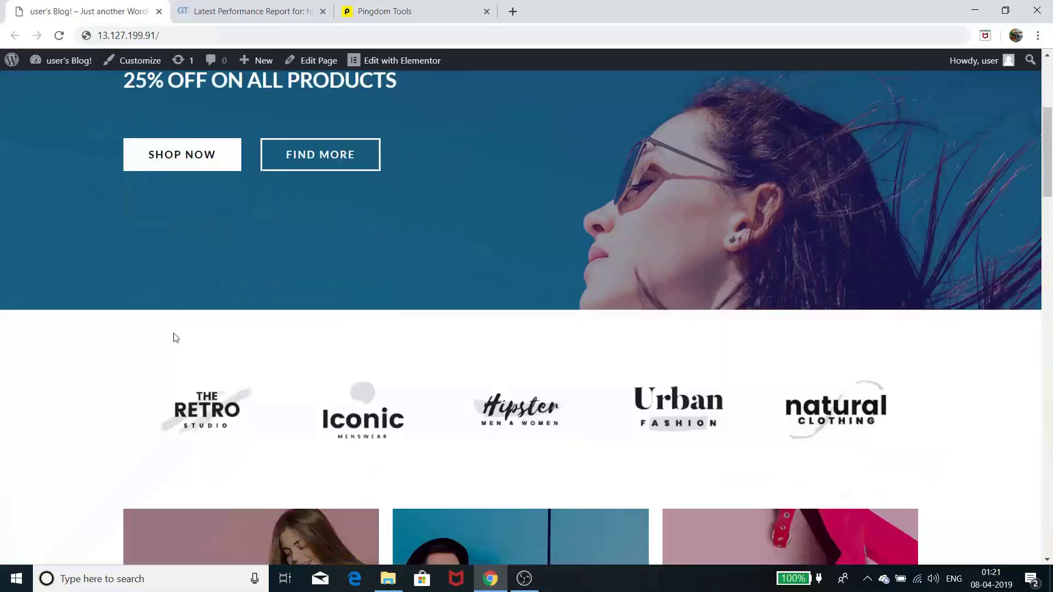
scroll(174, 335, up, 4)
scroll(173, 335, down, 5)
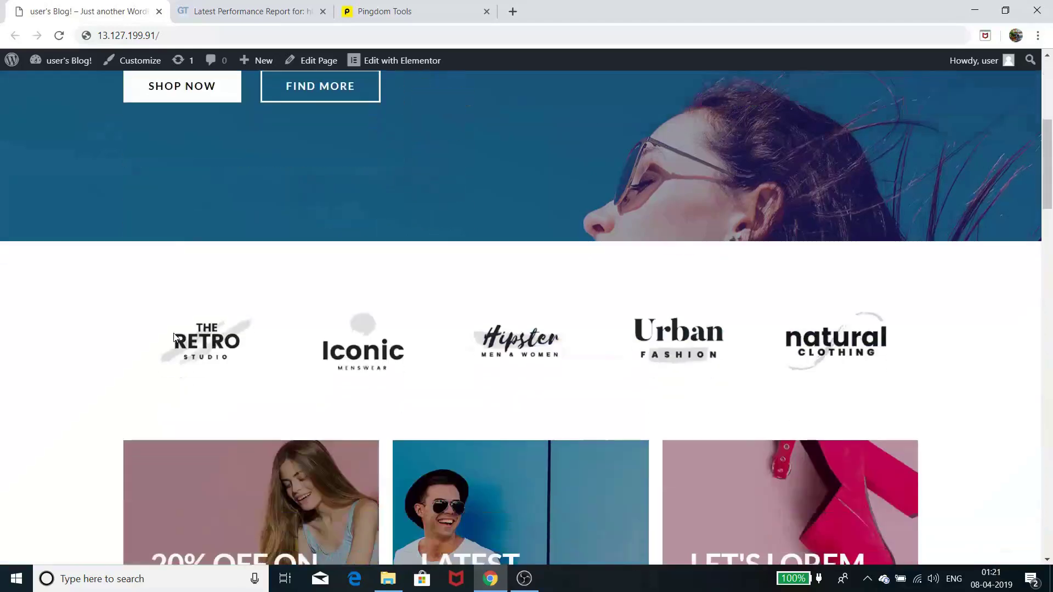
scroll(173, 335, down, 6)
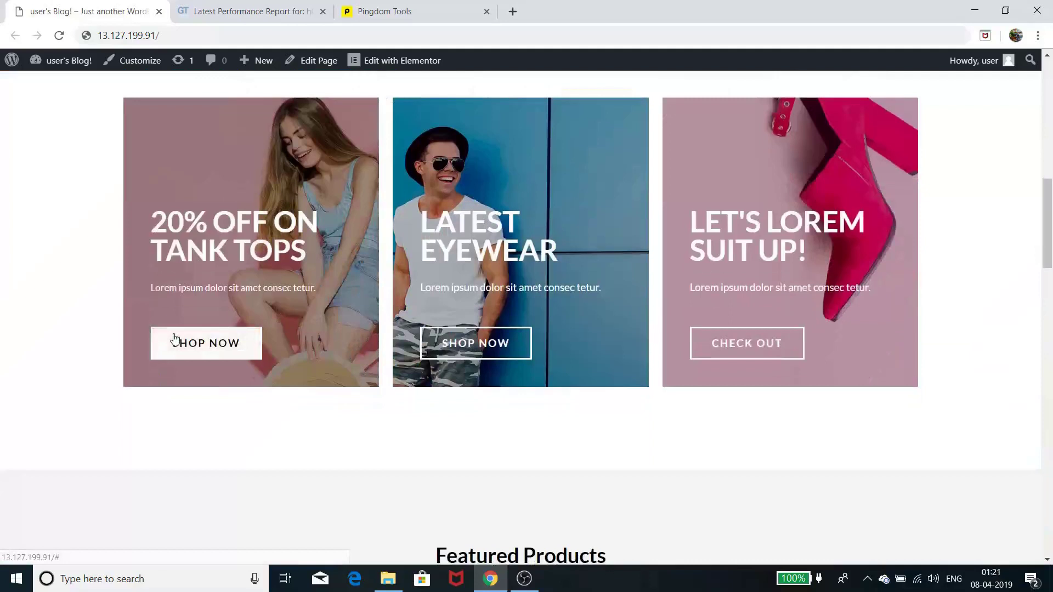
scroll(173, 338, up, 10)
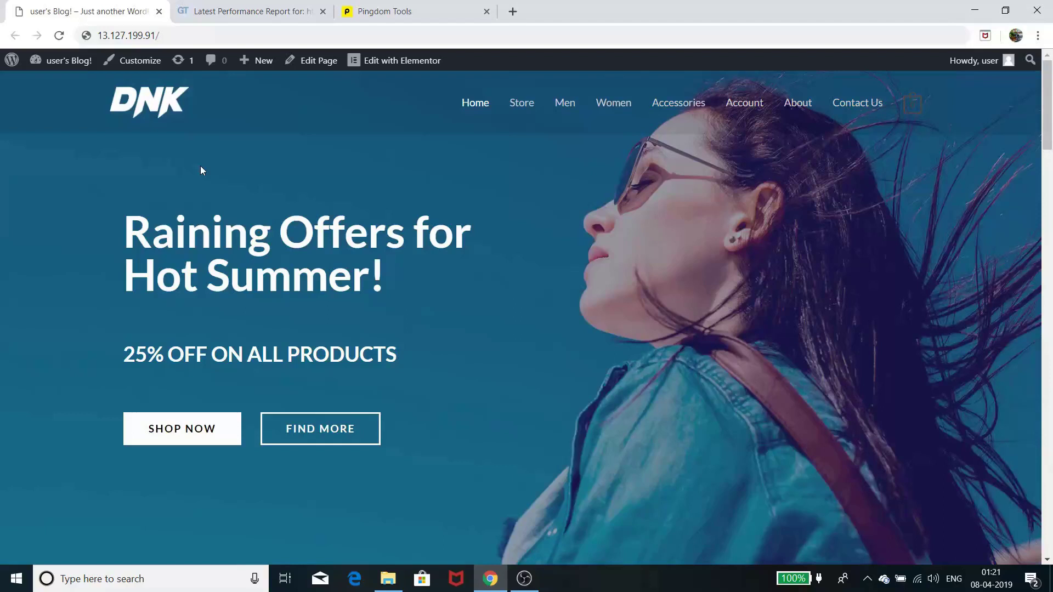
Go to the WordPress dashboard's page for adding plugins and search for "smush".
mouse_move(70, 62)
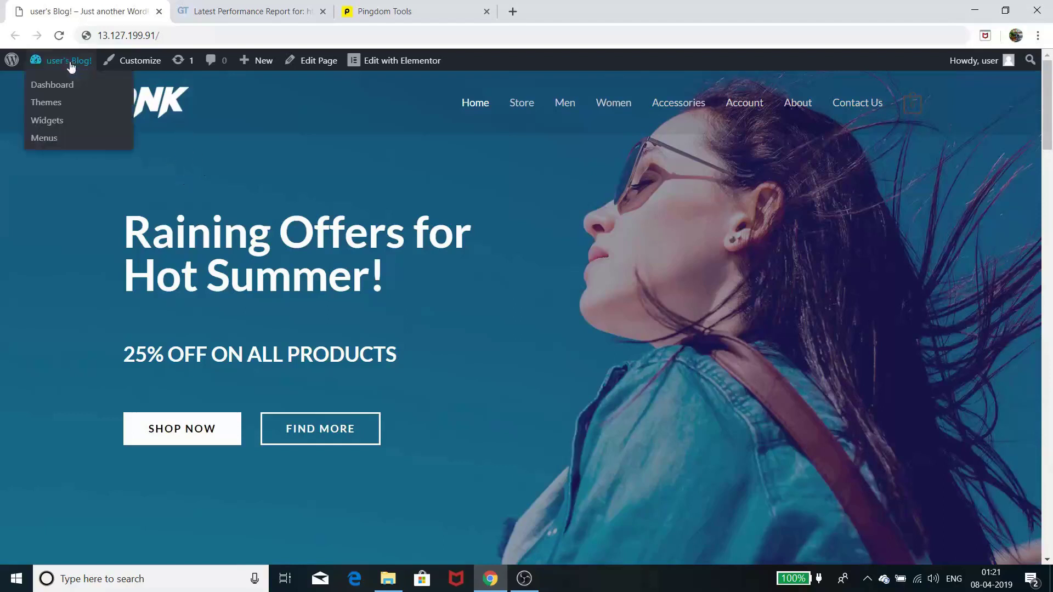
click(63, 90)
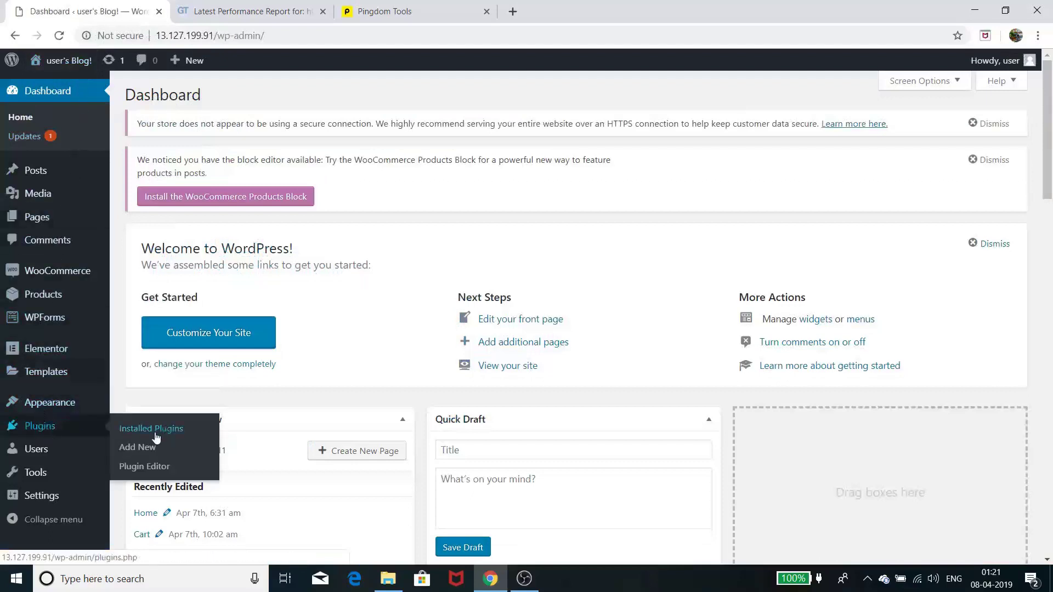
click(145, 447)
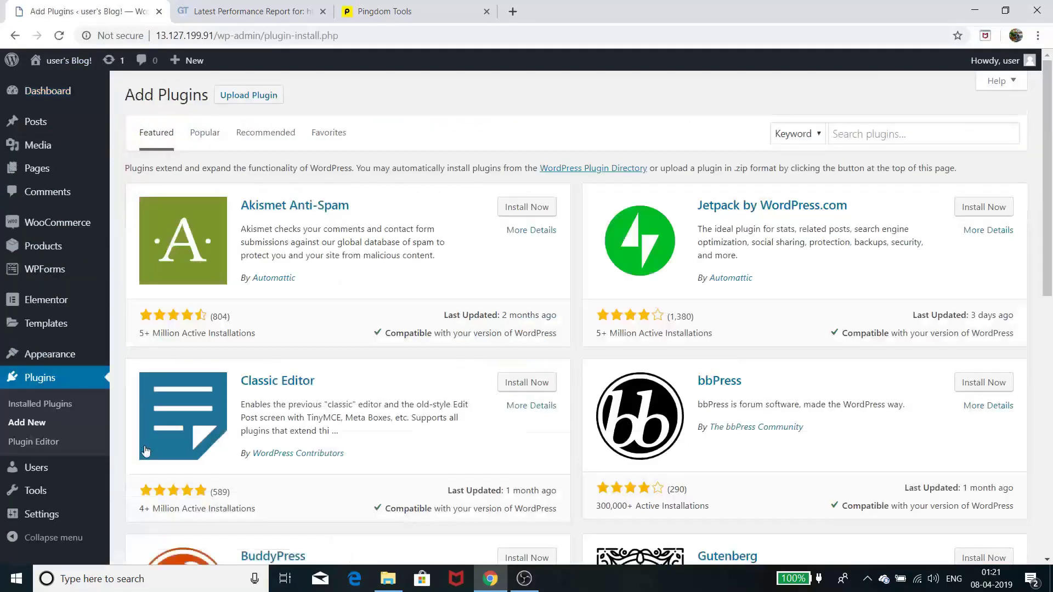
click(880, 130)
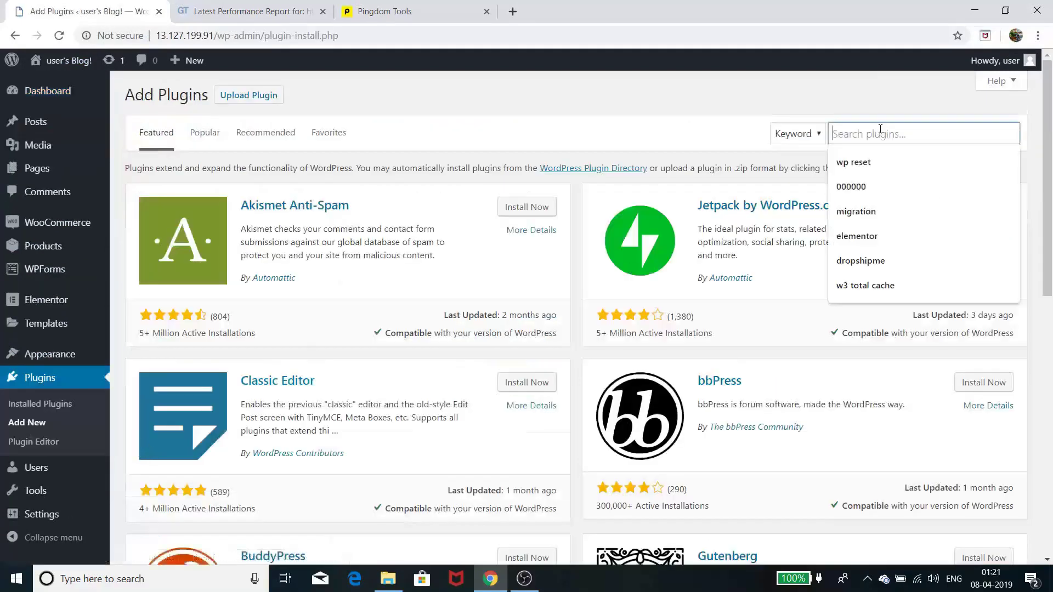
text(s)
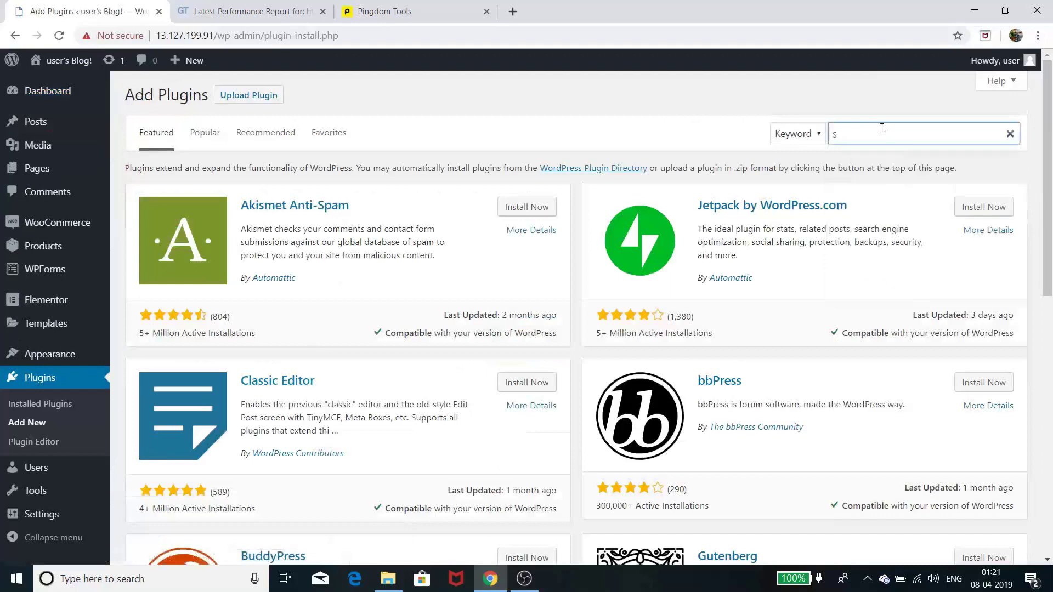
text(mush)
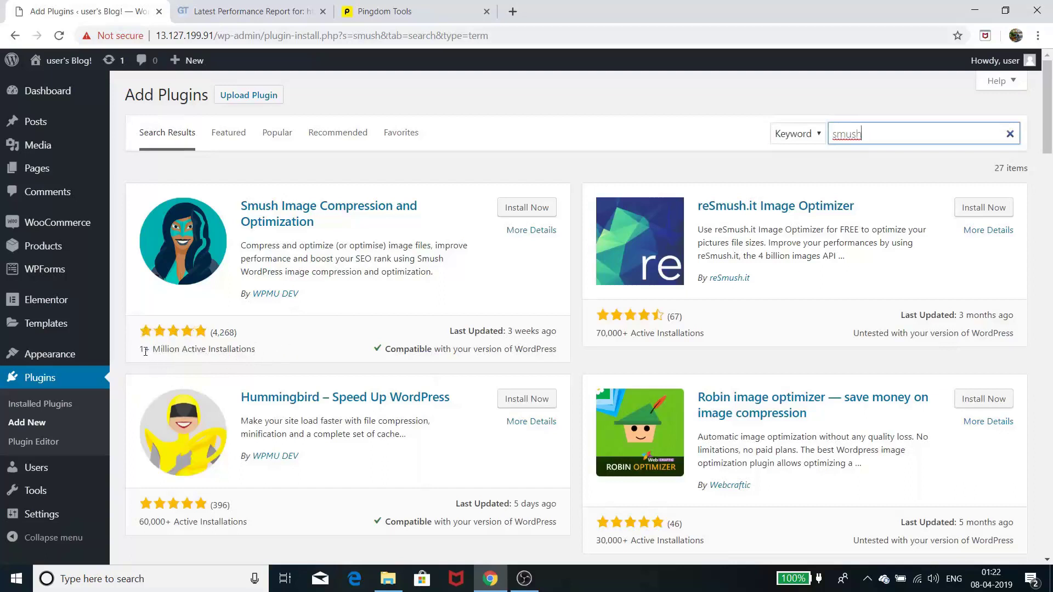
Check the rating, last update and active installations of Smush Image Compression and Optimization, and install the plugin.
drag(213, 334, 236, 336)
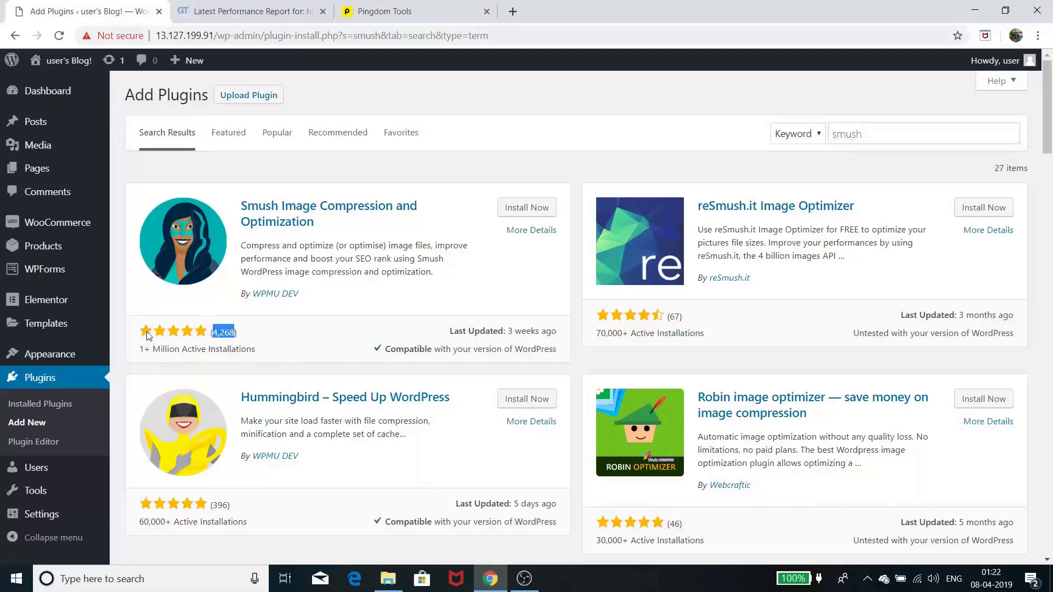
click(161, 337)
drag(451, 333, 563, 341)
click(285, 338)
drag(262, 355, 211, 351)
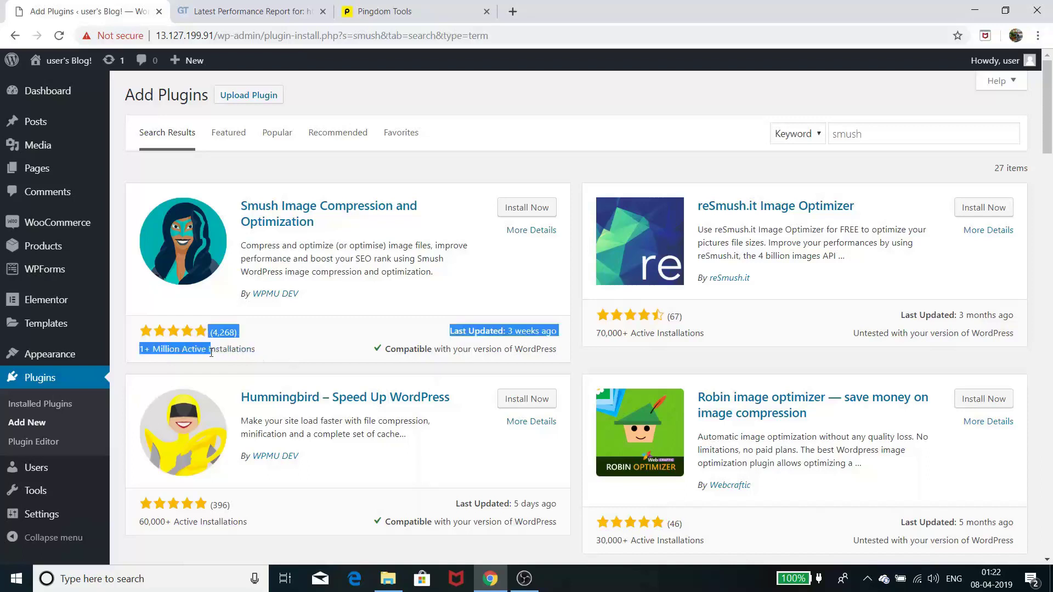
click(256, 360)
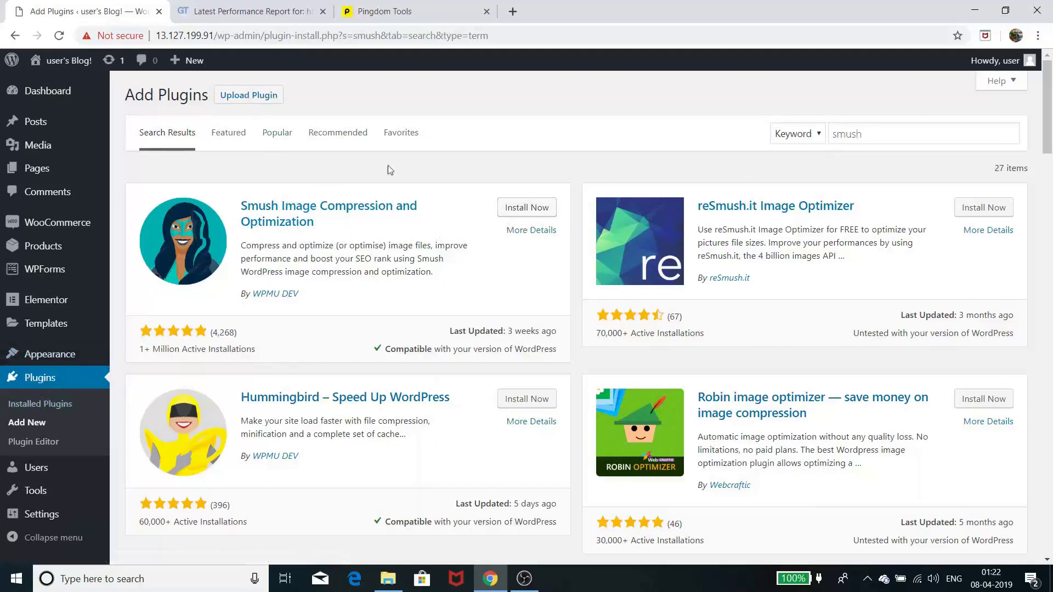
click(526, 207)
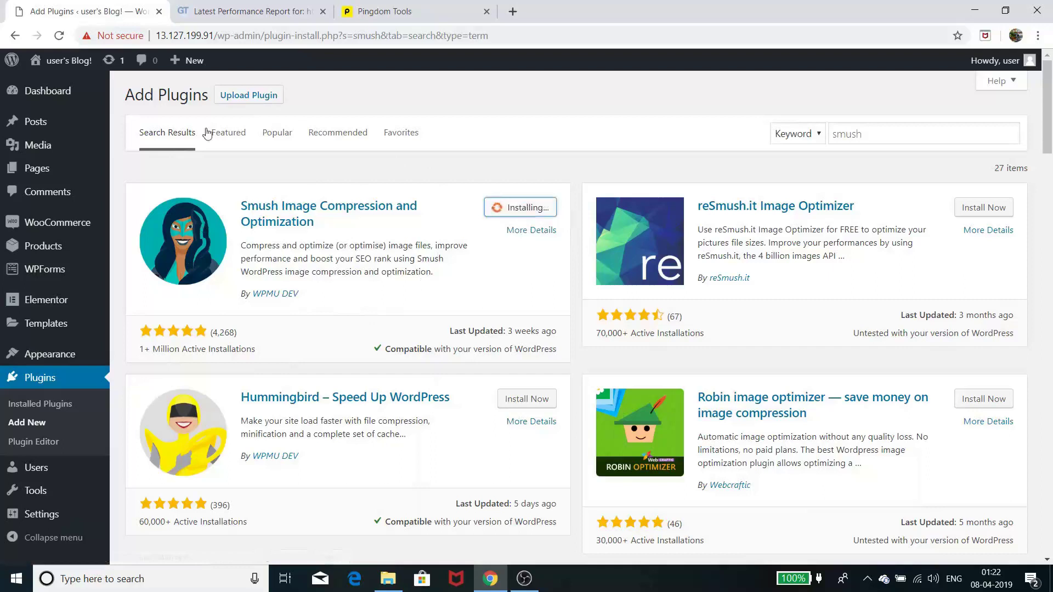
Visit the site in a separate browser tab and look over the images down the home page.
mouse_move(71, 67)
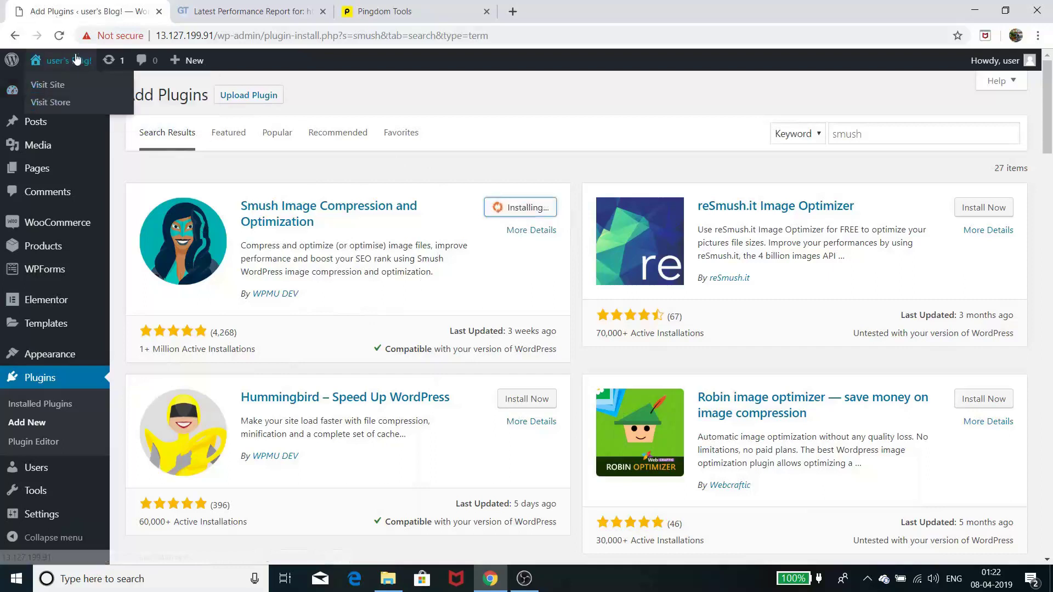
right_click(54, 87)
click(73, 90)
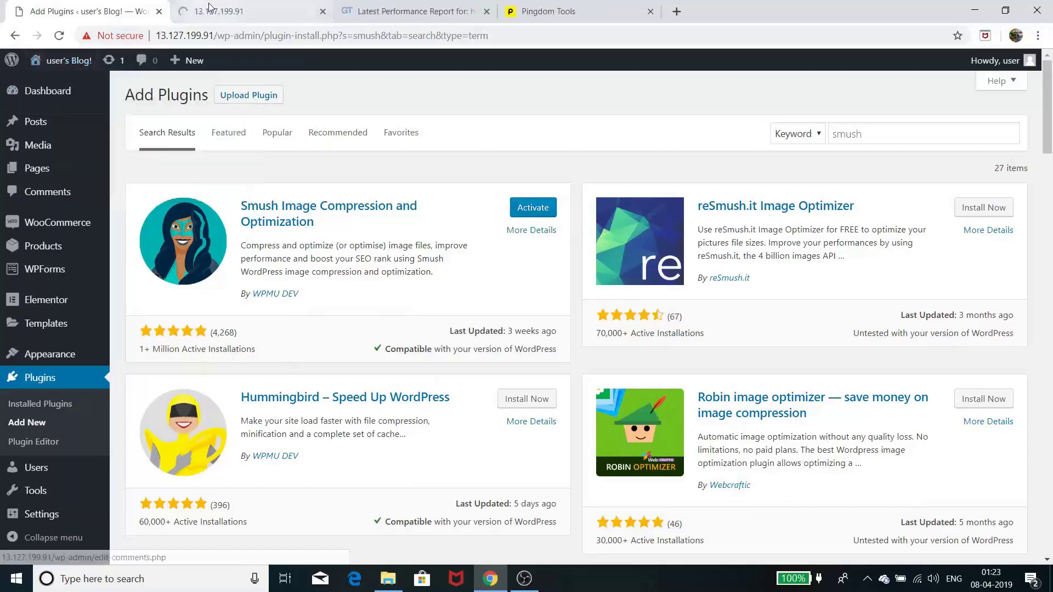
click(209, 7)
scroll(256, 391, down, 5)
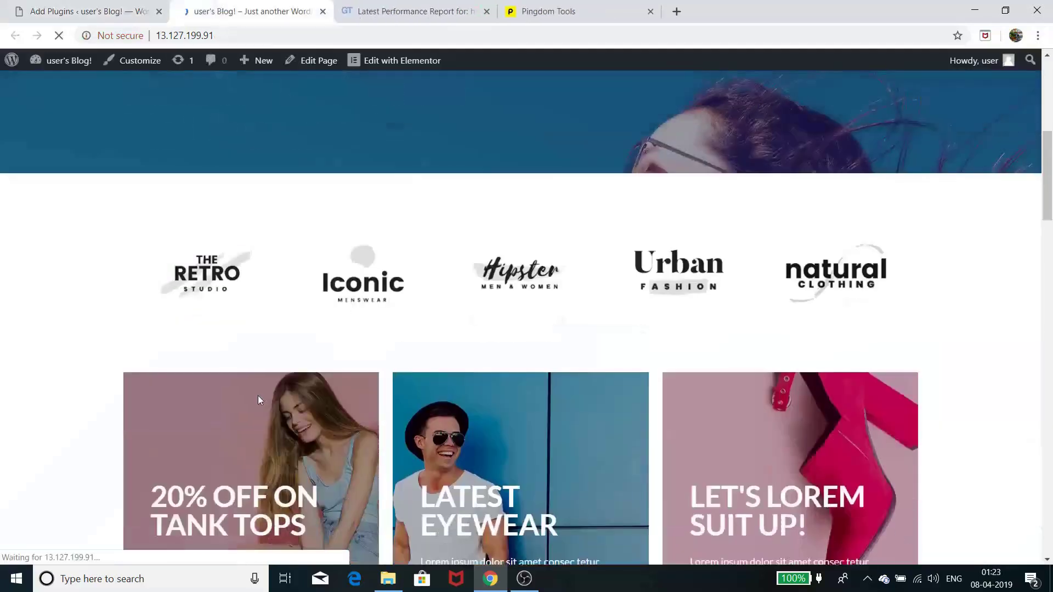
scroll(258, 396, down, 20)
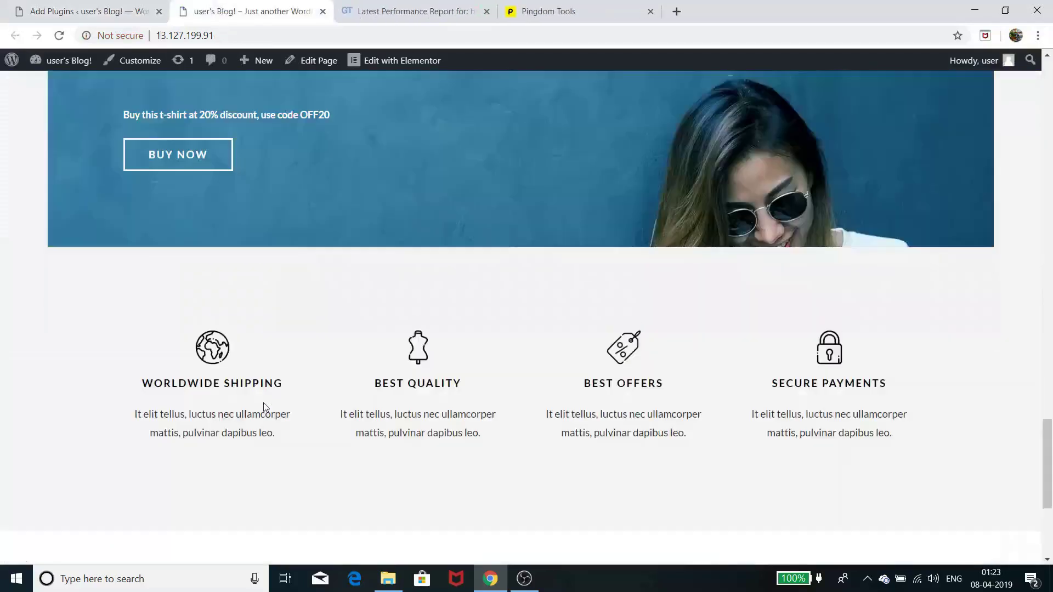
scroll(264, 406, up, 20)
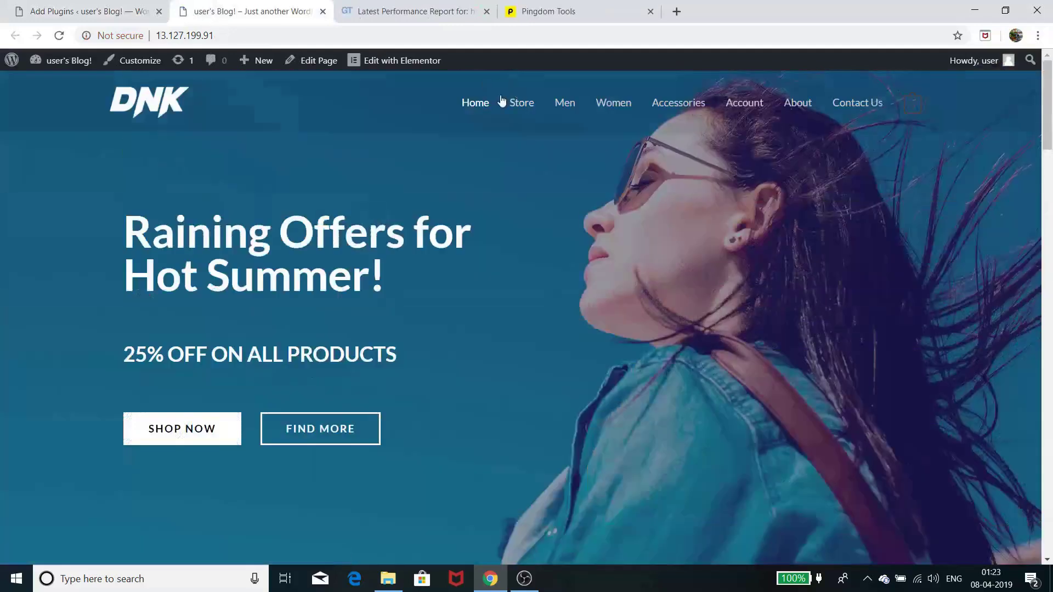
Open the Store page and look through its product images.
click(527, 107)
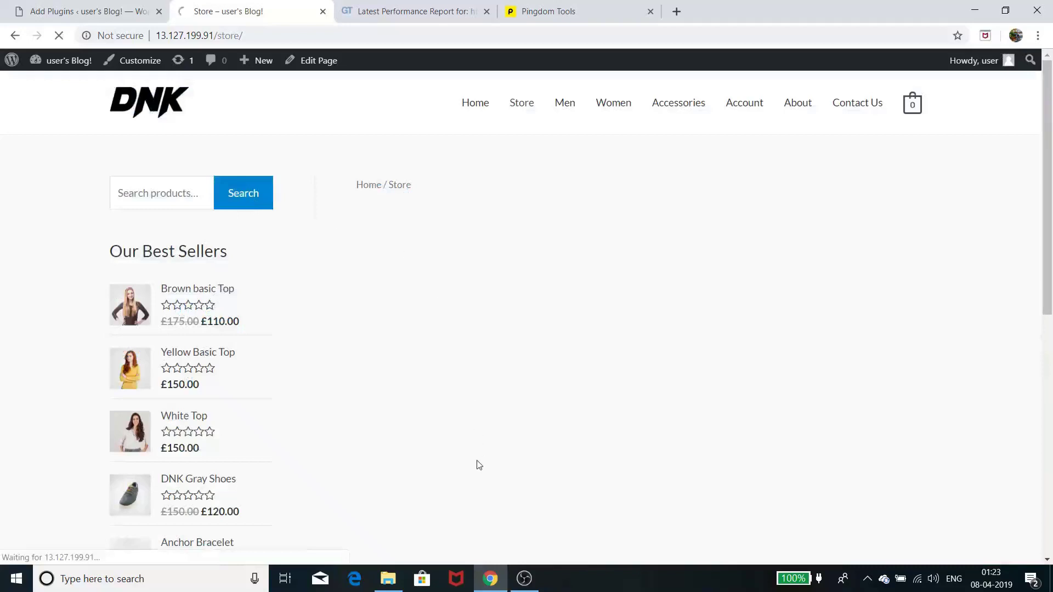
scroll(481, 466, down, 15)
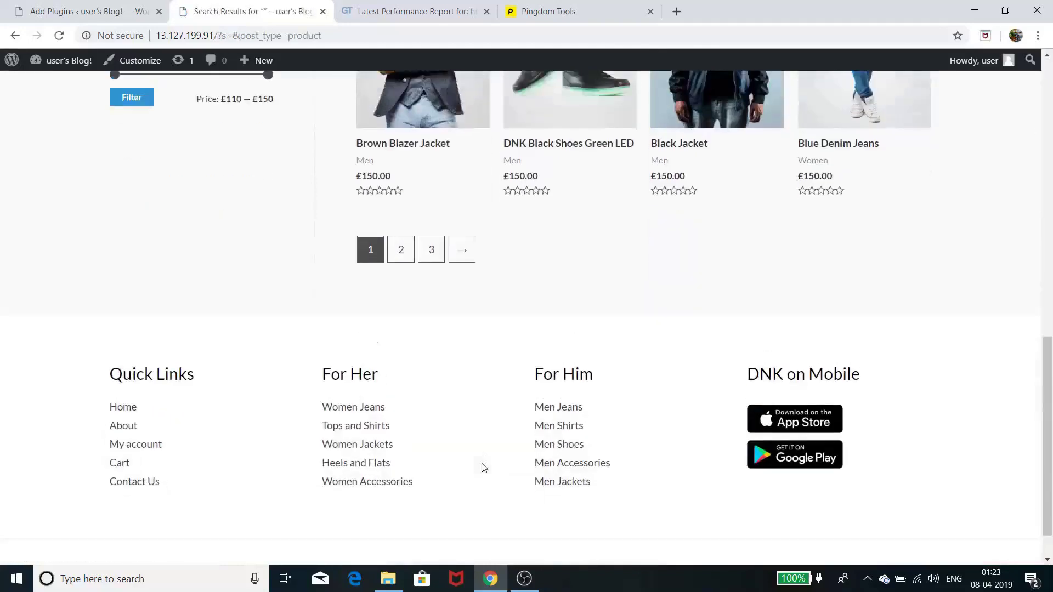
scroll(480, 466, up, 15)
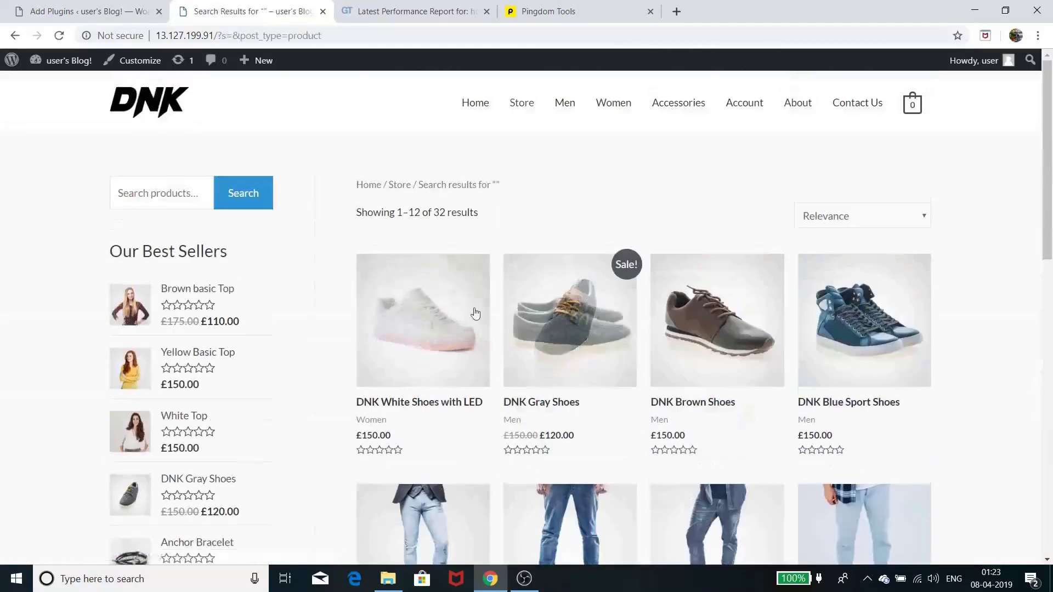
scroll(834, 420, down, 3)
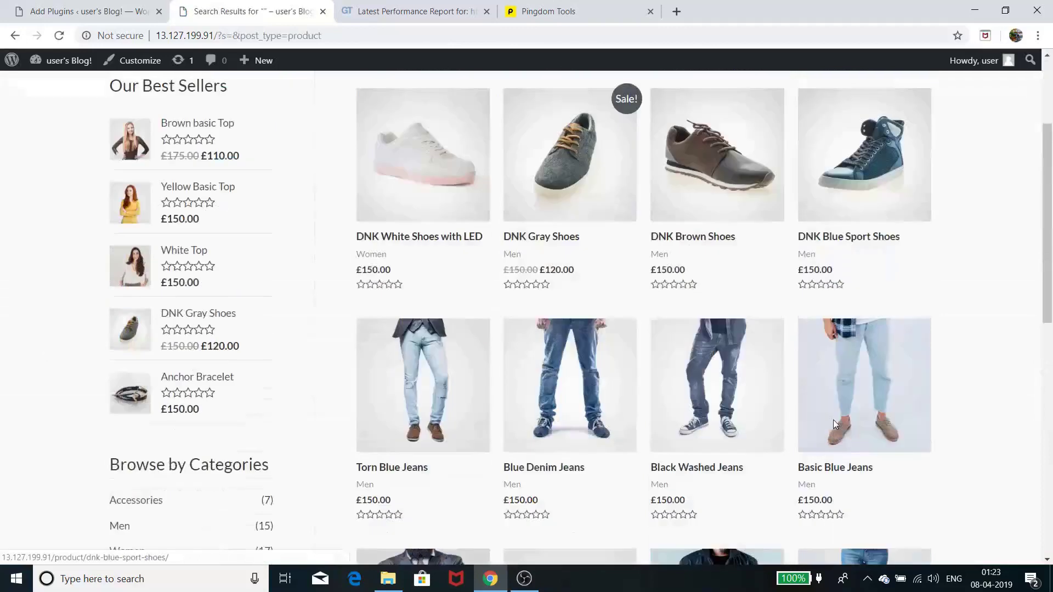
Open the DNK White Shoes with LED product page from the store and look over its product images and related products.
scroll(833, 423, down, 2)
scroll(425, 320, up, 5)
click(408, 351)
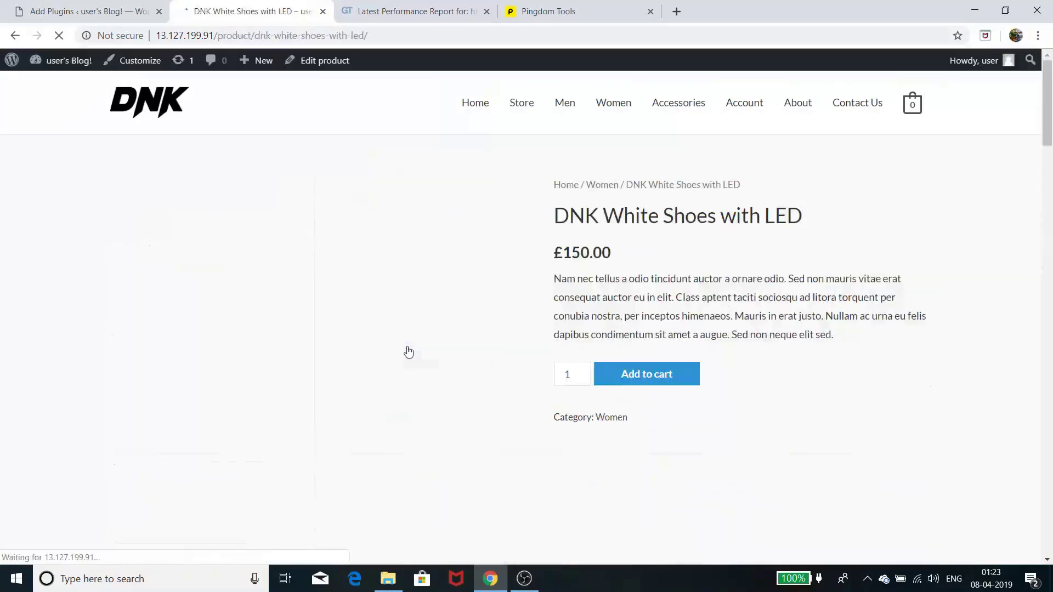
scroll(409, 351, down, 5)
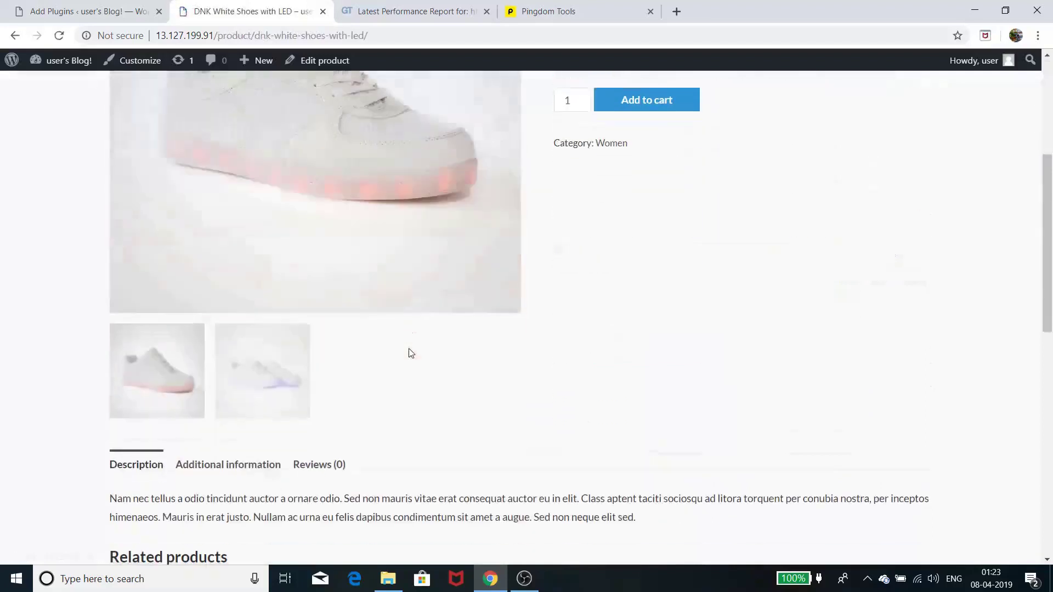
scroll(410, 351, up, 1)
scroll(409, 351, up, 4)
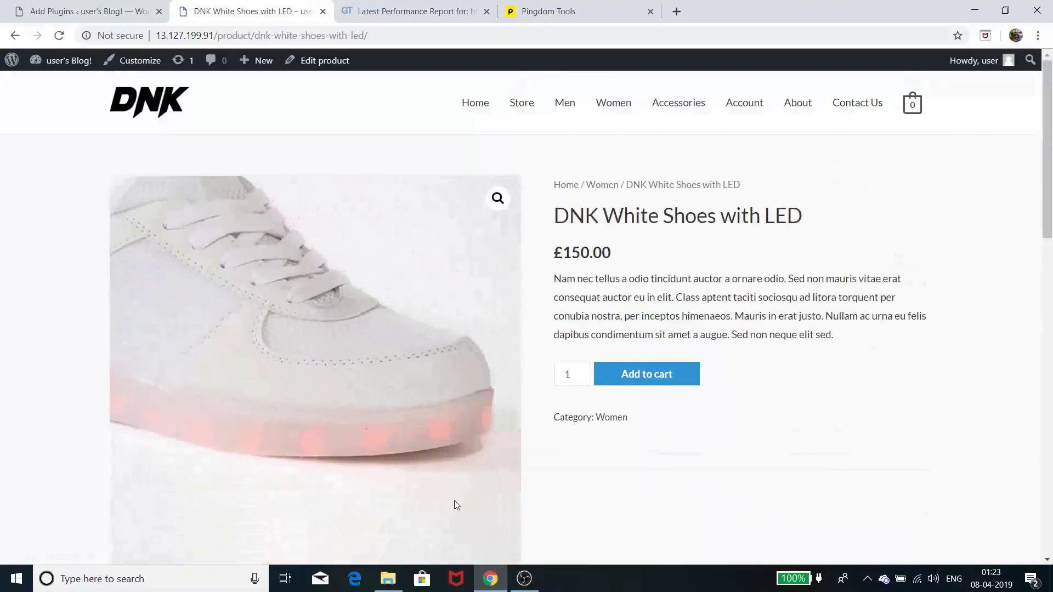
scroll(412, 487, down, 5)
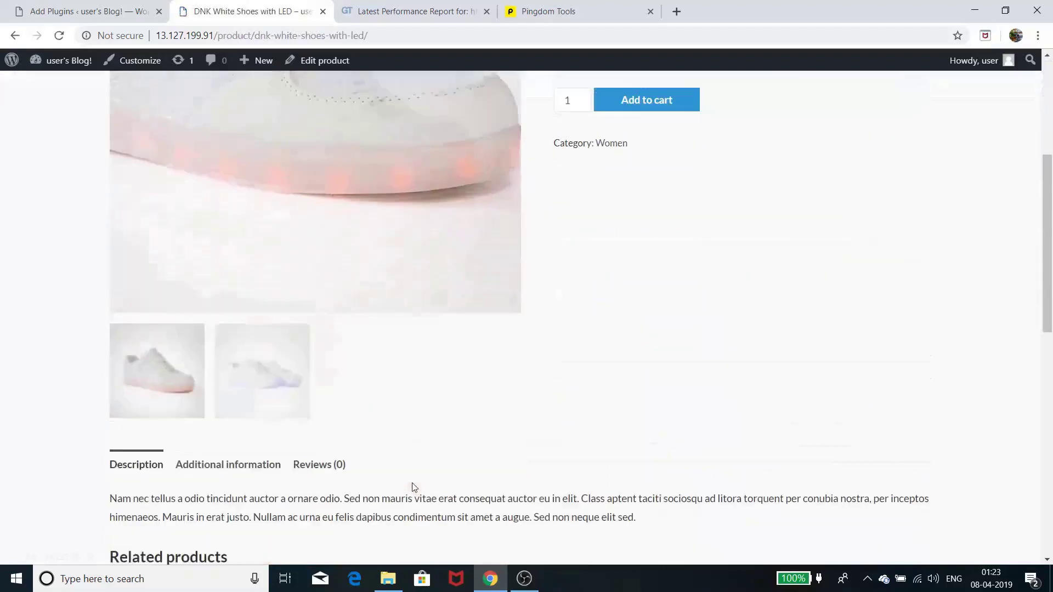
scroll(470, 462, down, 7)
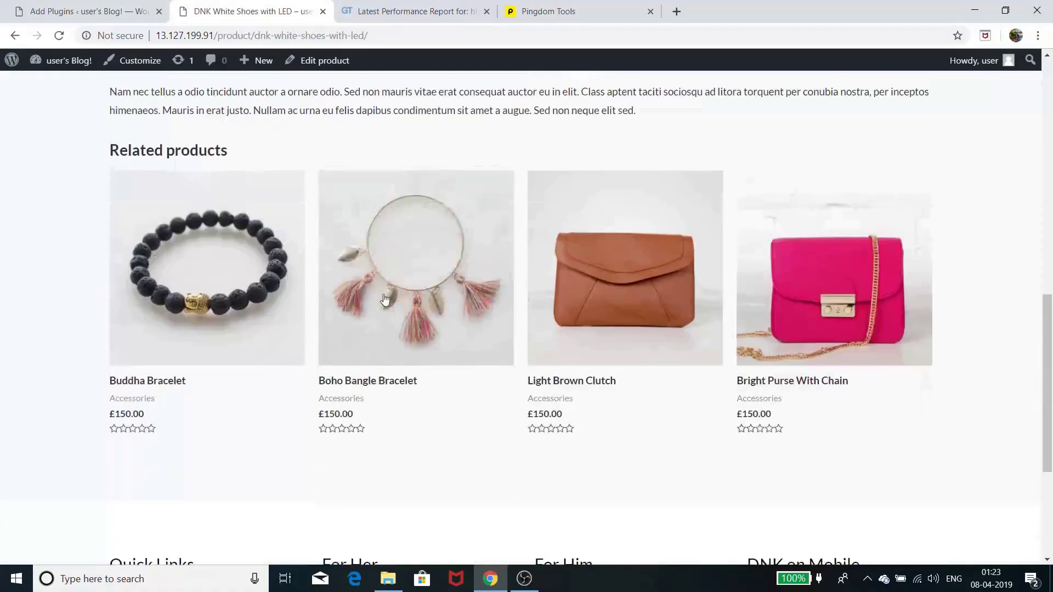
scroll(383, 311, up, 12)
Copy the site address 13.127.199.91 from the URL of the WordPress Add Plugins page.
click(99, 11)
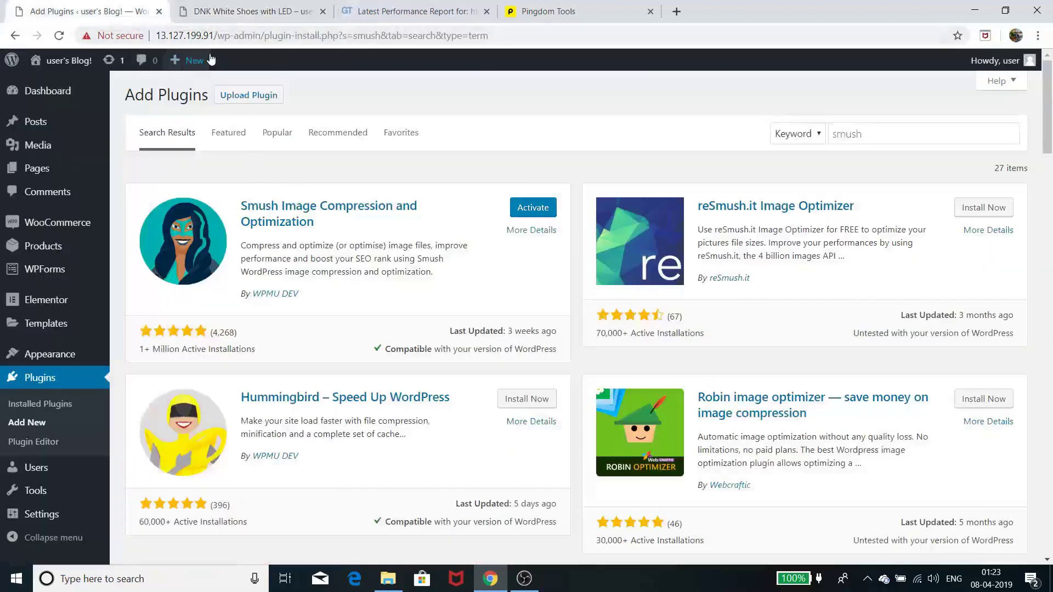
drag(215, 35, 149, 38)
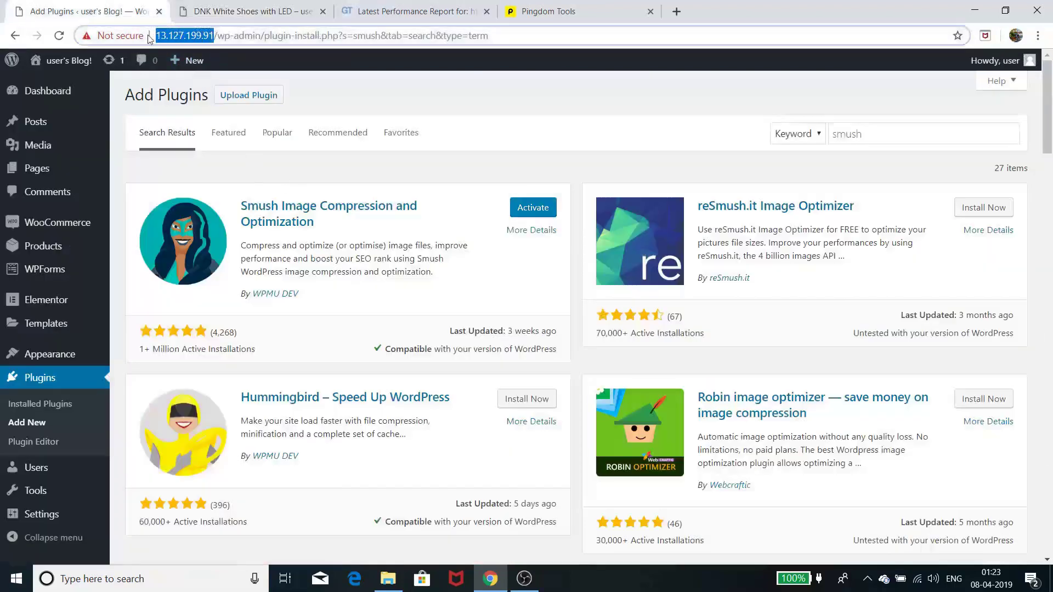
right_click(173, 40)
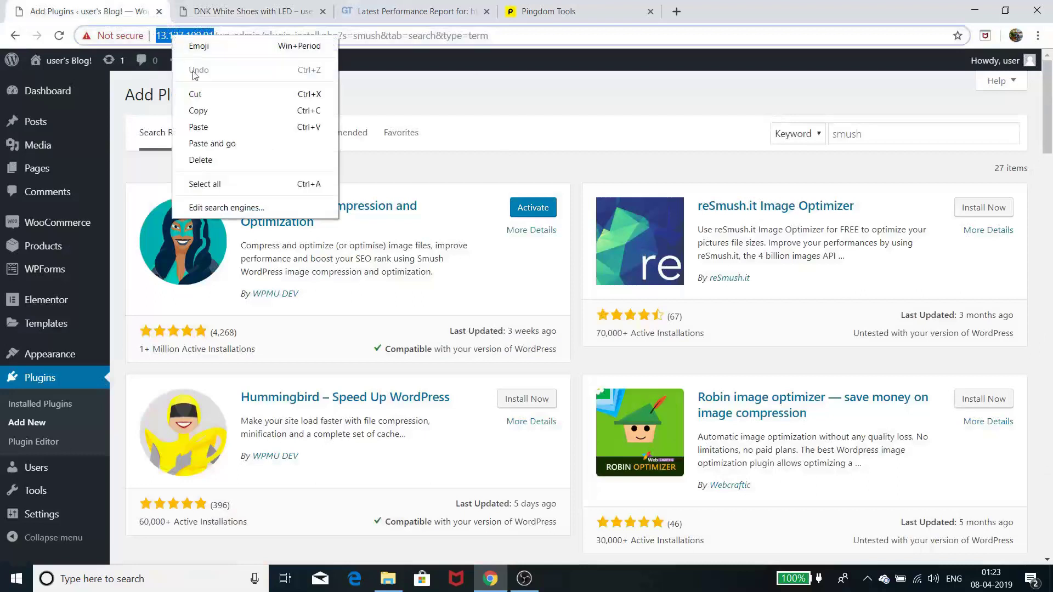
click(209, 112)
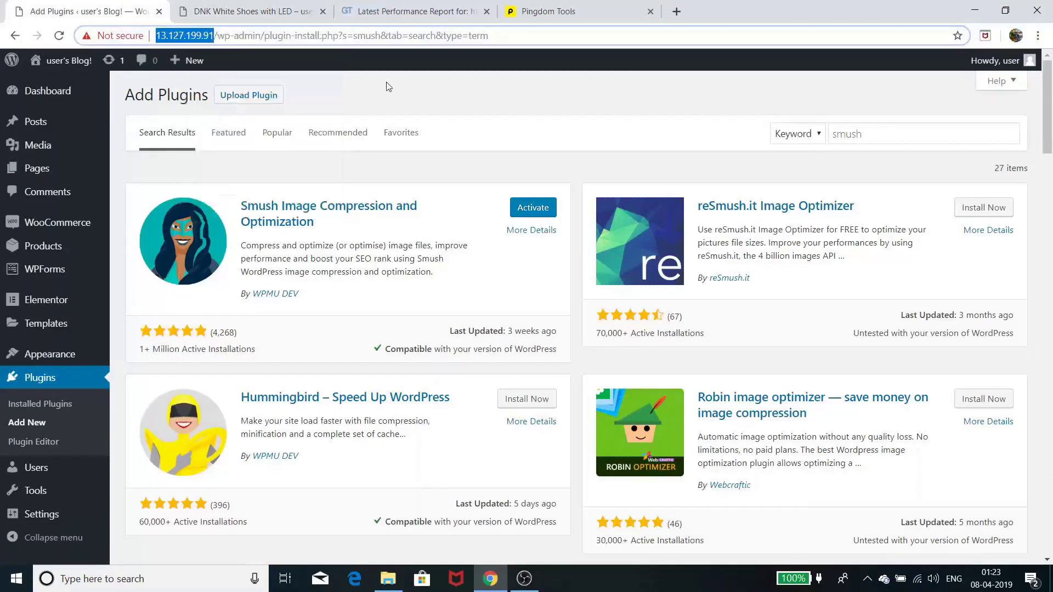
Go to the GTmetrix home page and start an analysis of the copied site address 13.127.199.91.
click(390, 11)
scroll(307, 236, up, 5)
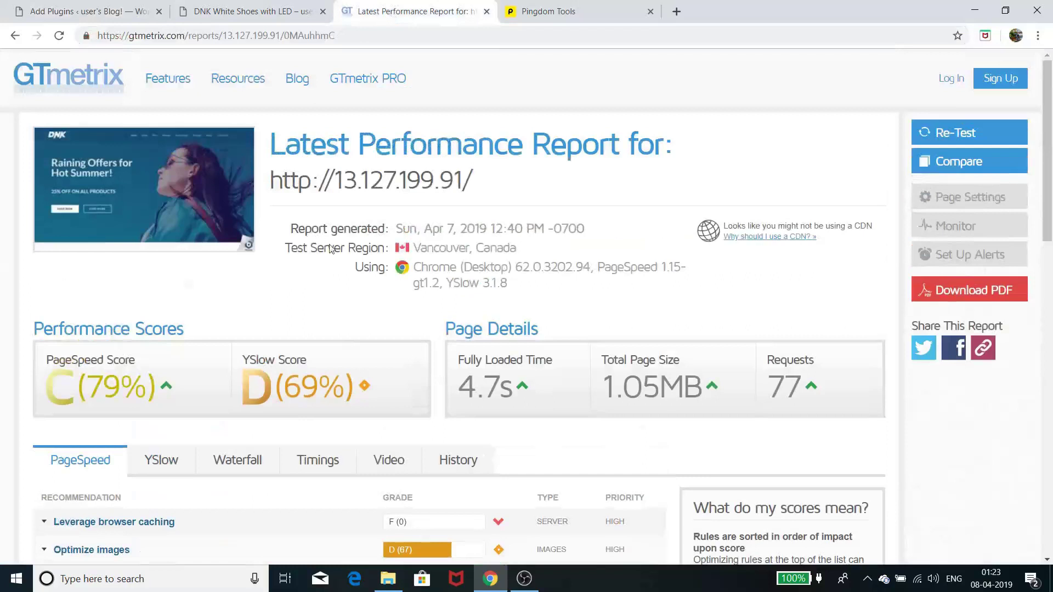
click(64, 82)
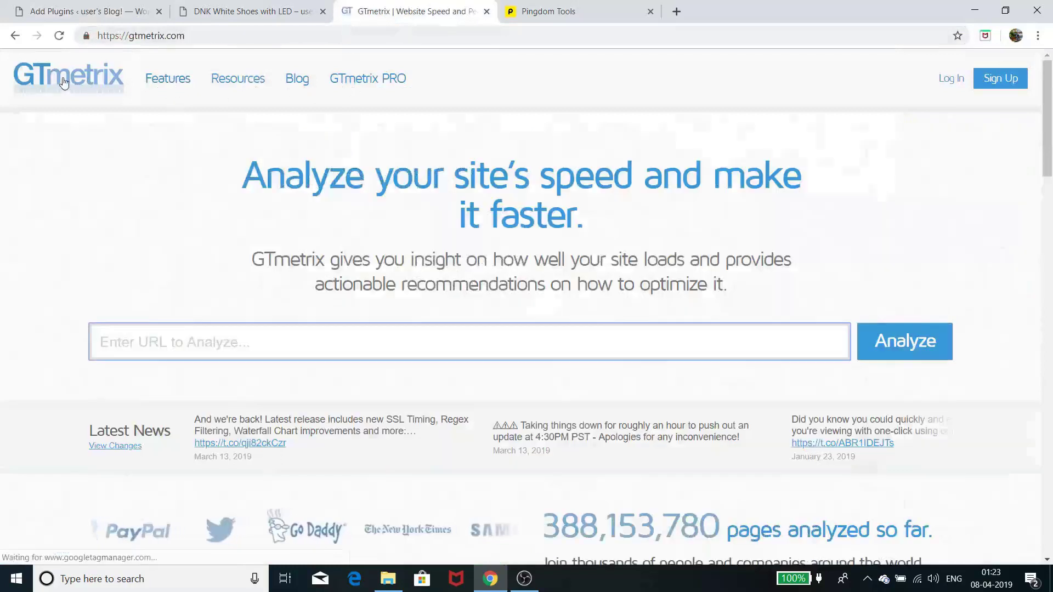
right_click(247, 336)
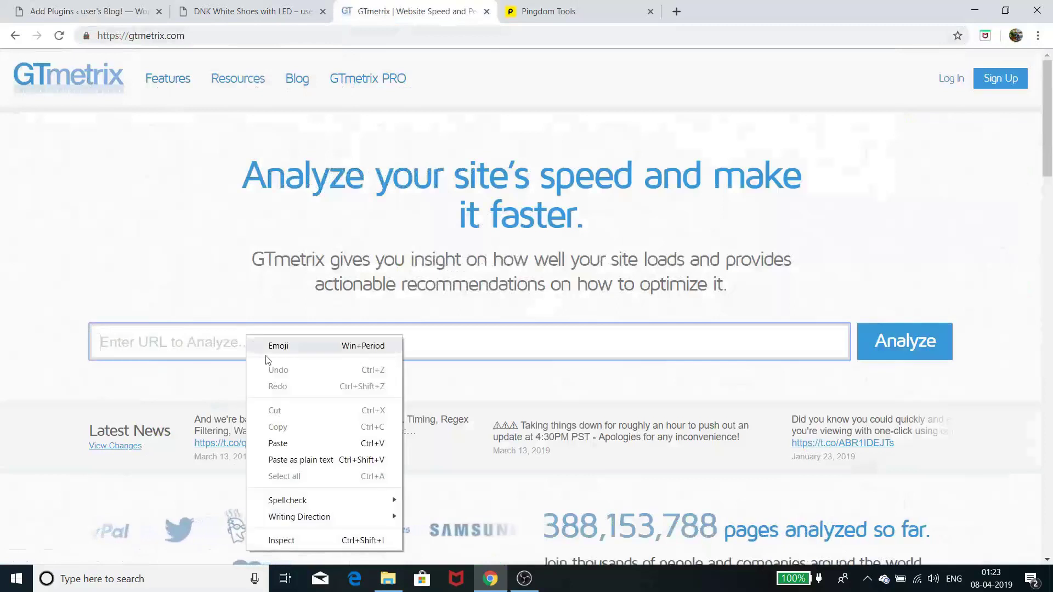
click(277, 441)
click(888, 342)
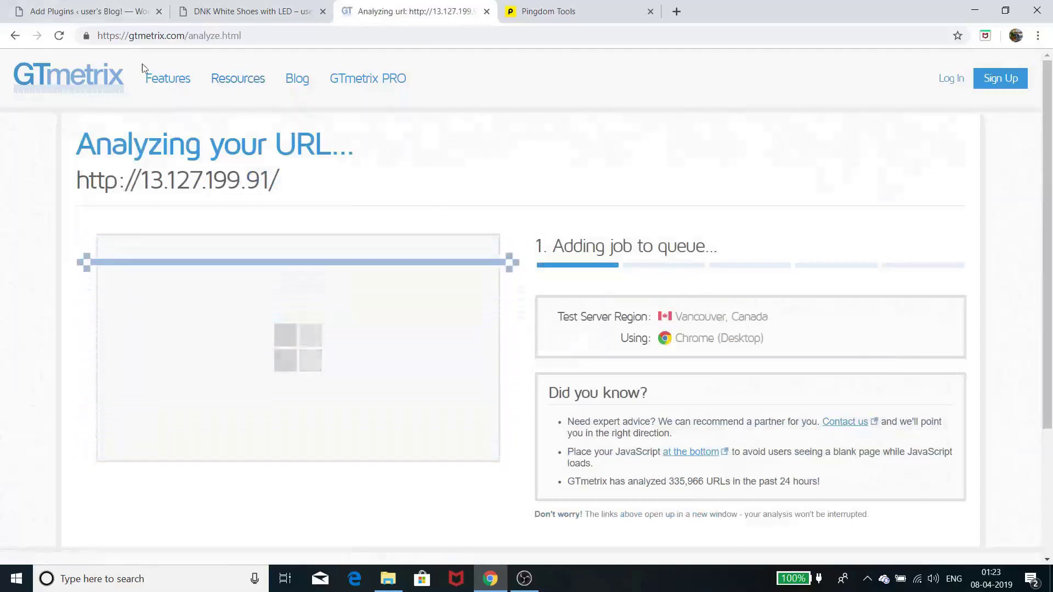
click(551, 11)
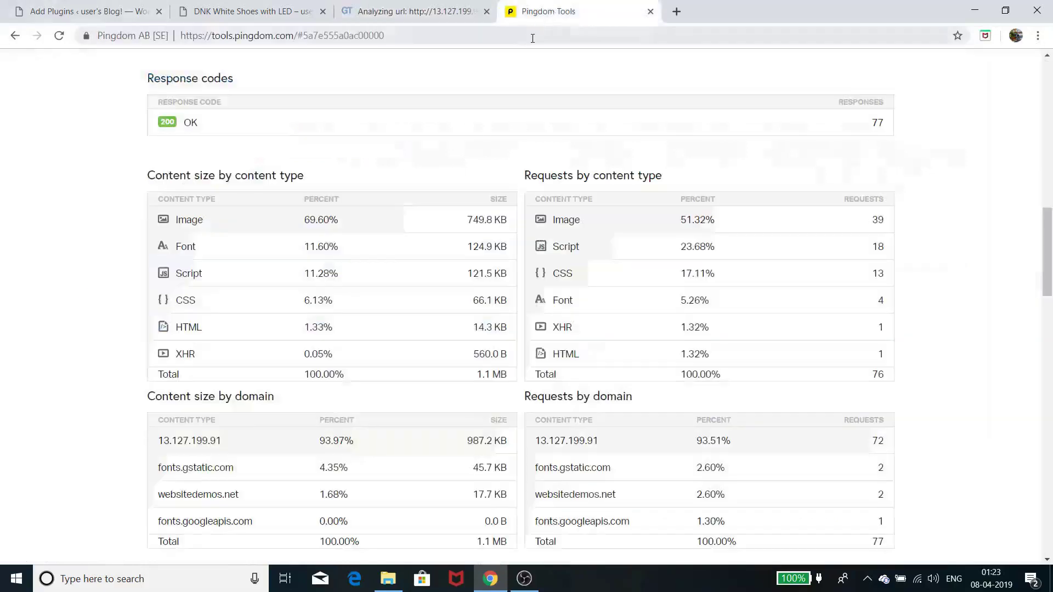
scroll(557, 176, up, 10)
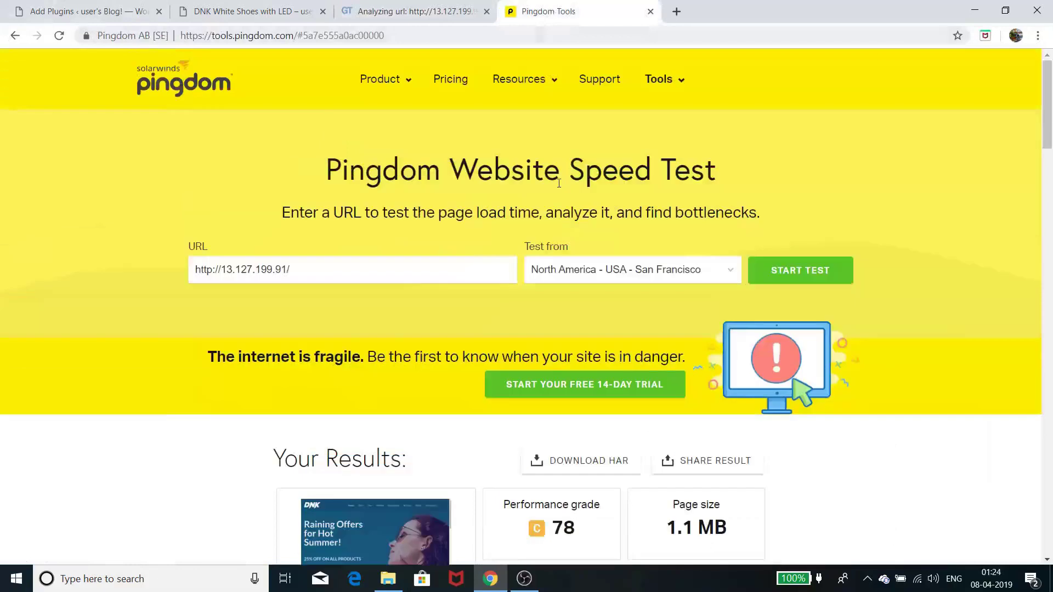
click(822, 267)
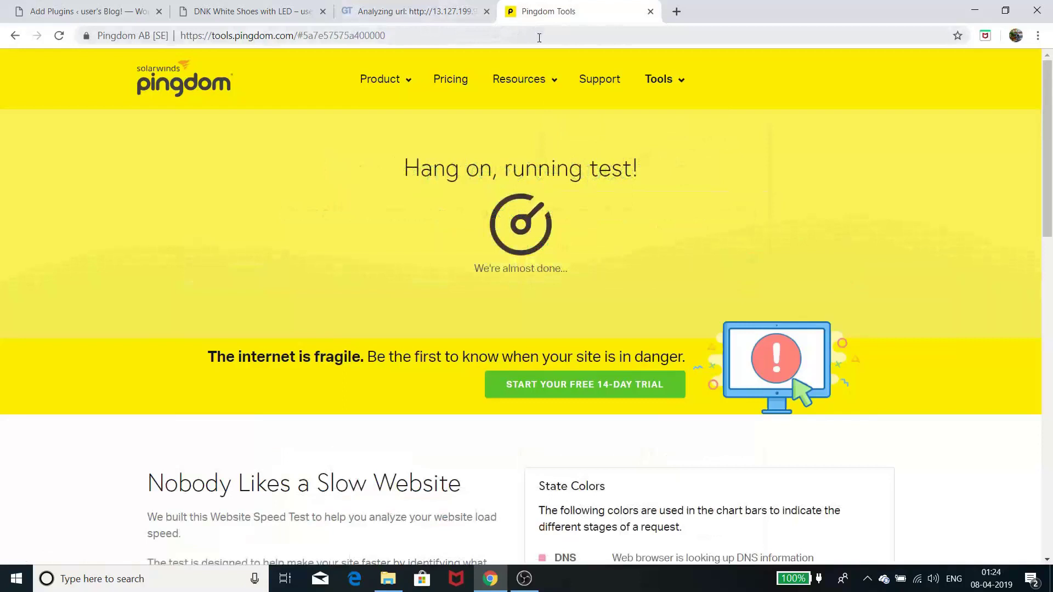
Return to the store's browser tab and open the site's home page.
click(62, 12)
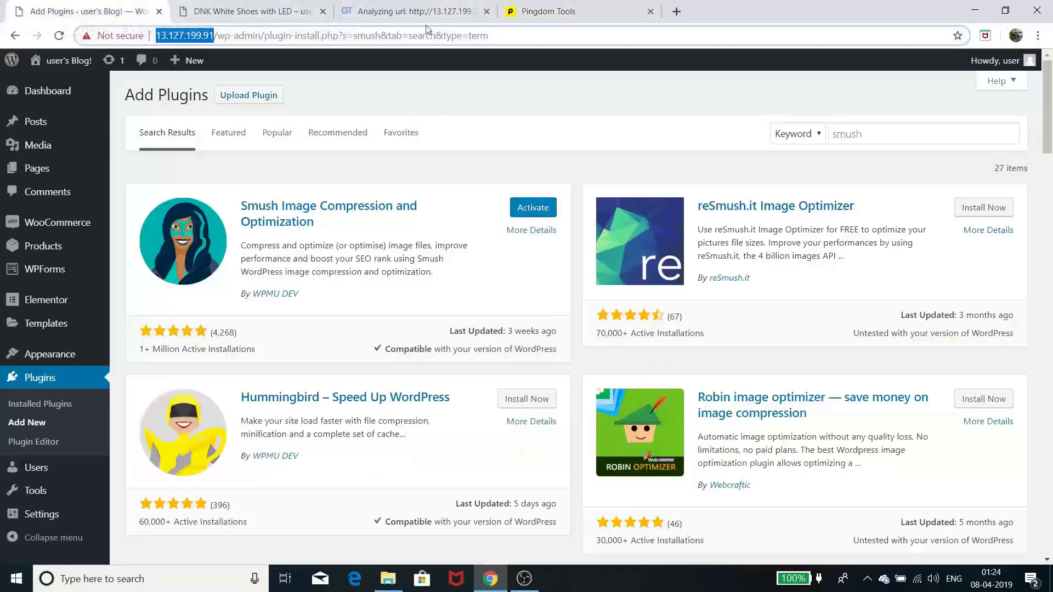
click(239, 17)
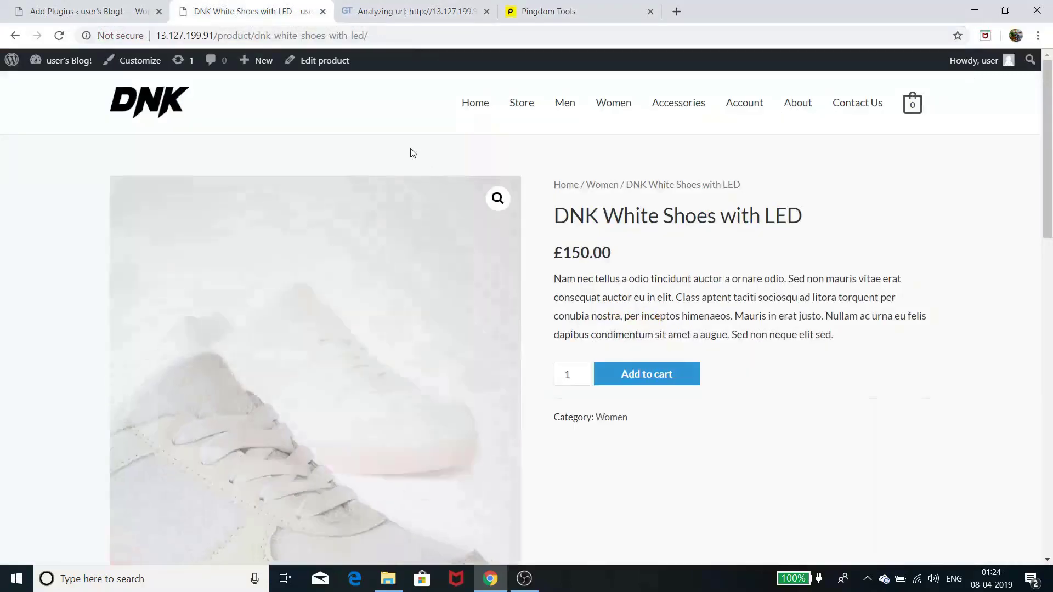
click(165, 112)
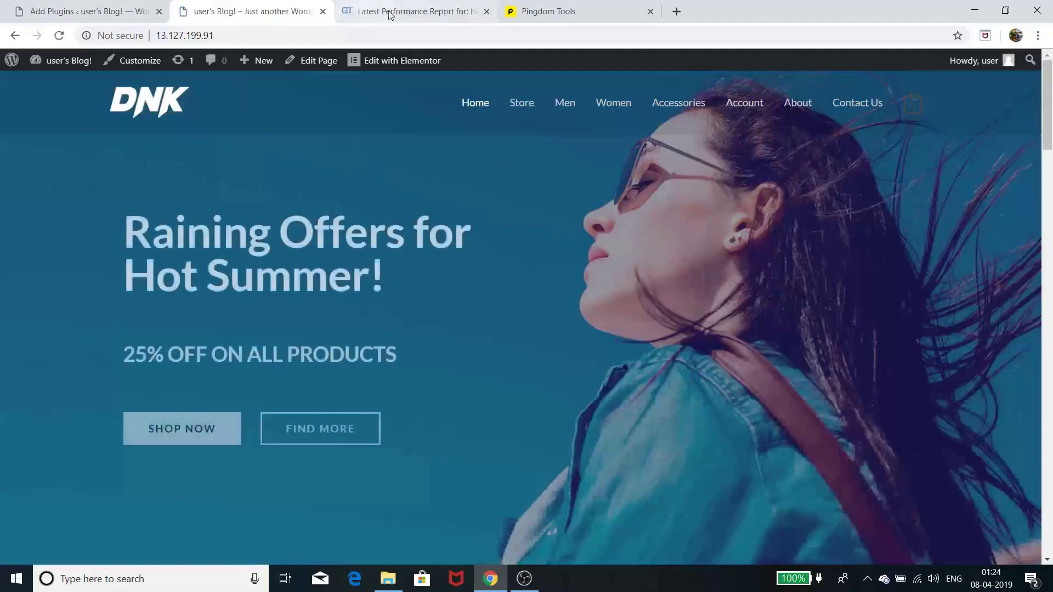
Review the new GTmetrix report's performance scores, page details and PageSpeed recommendations.
click(412, 11)
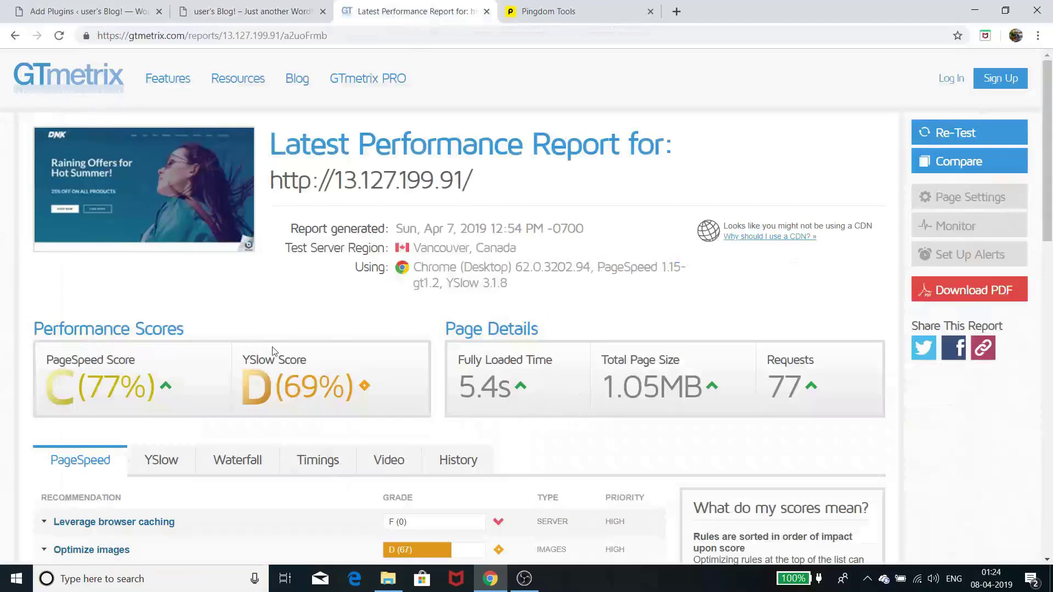
scroll(264, 383, down, 3)
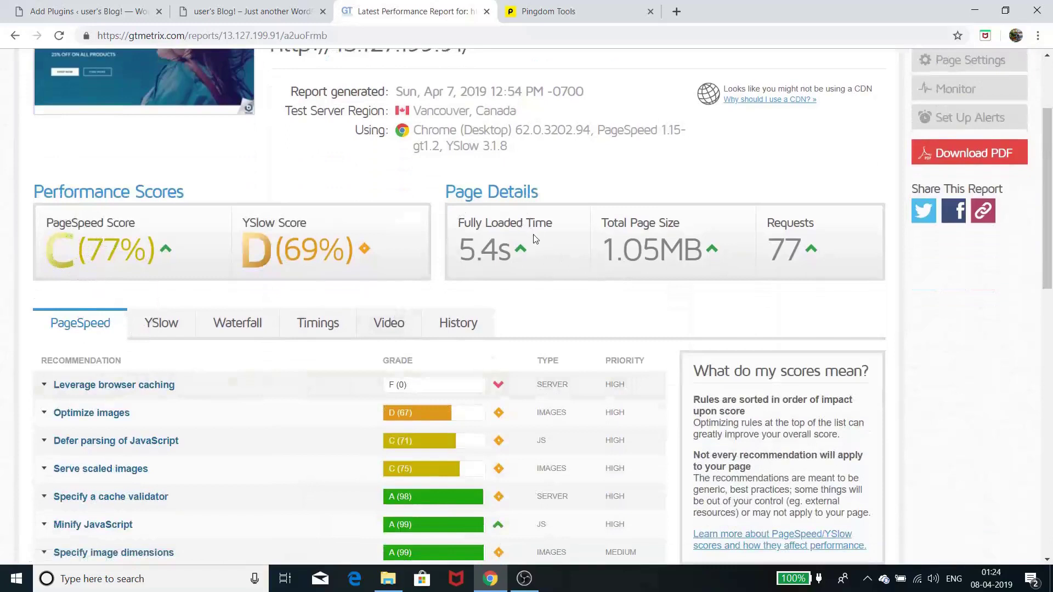
scroll(689, 143, down, 3)
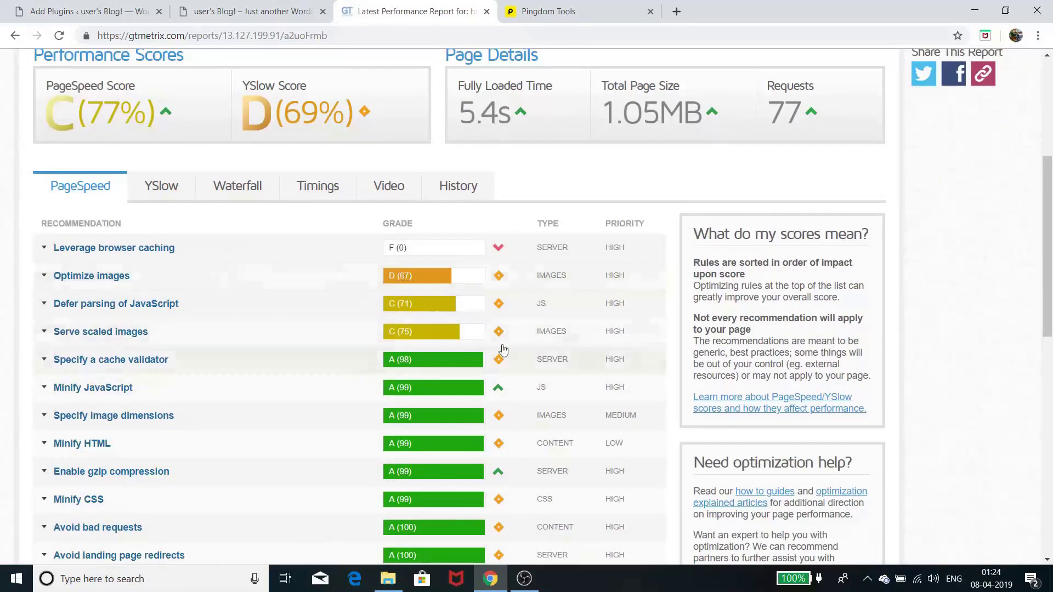
scroll(549, 341, up, 1)
scroll(548, 341, up, 3)
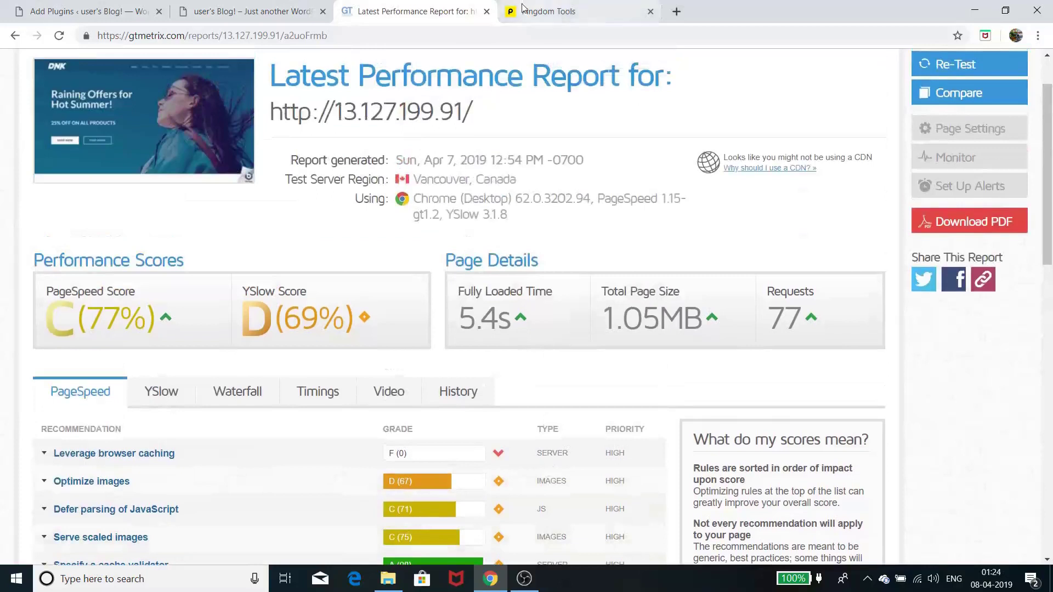
Review the Pingdom results, including performance grade, page size, load time, requests and content size by type.
click(548, 11)
scroll(802, 354, down, 4)
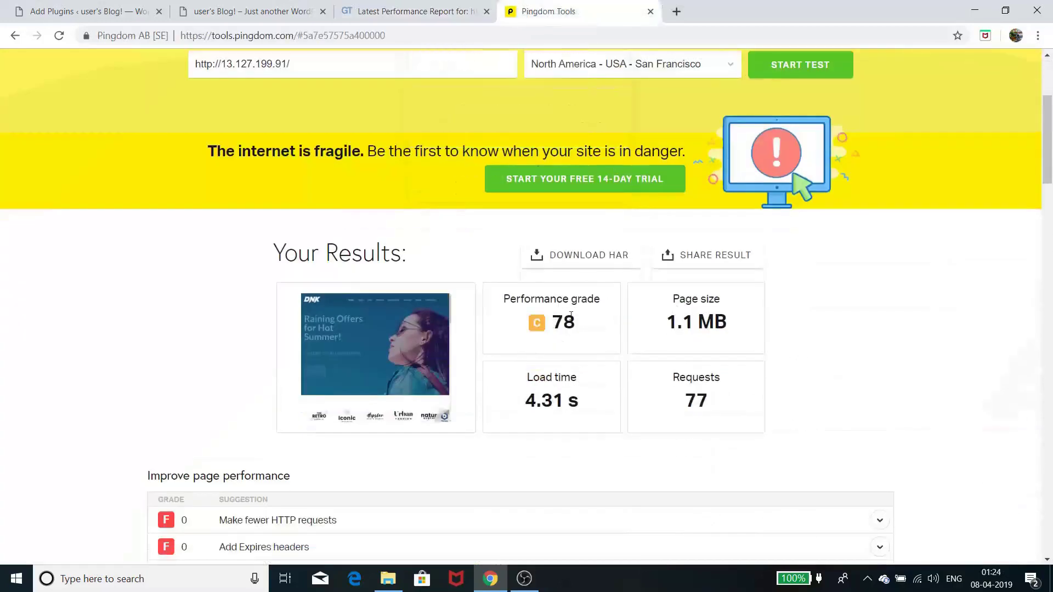
scroll(782, 399, down, 2)
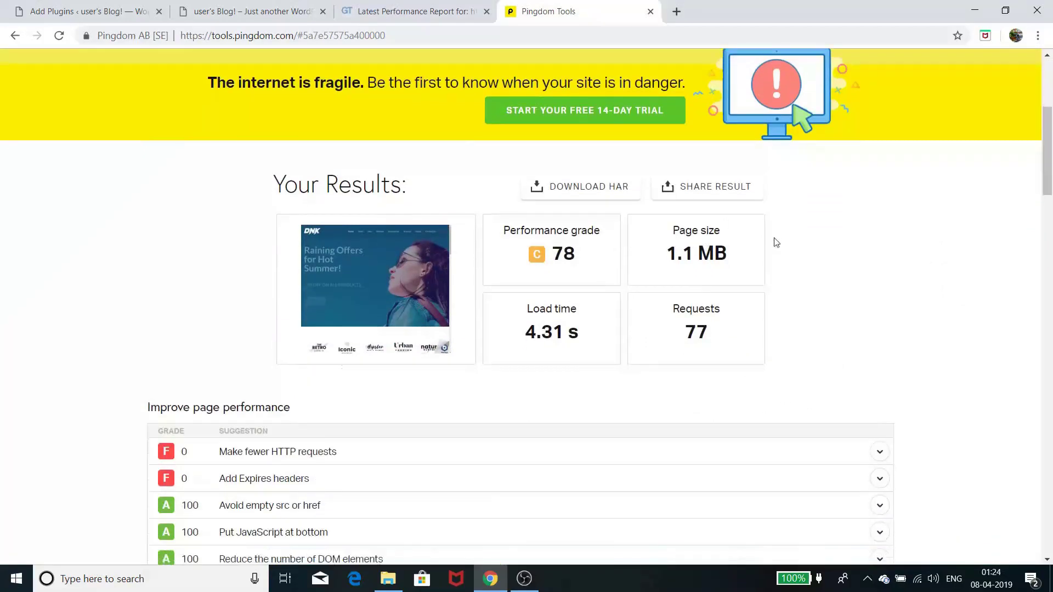
scroll(791, 314, down, 8)
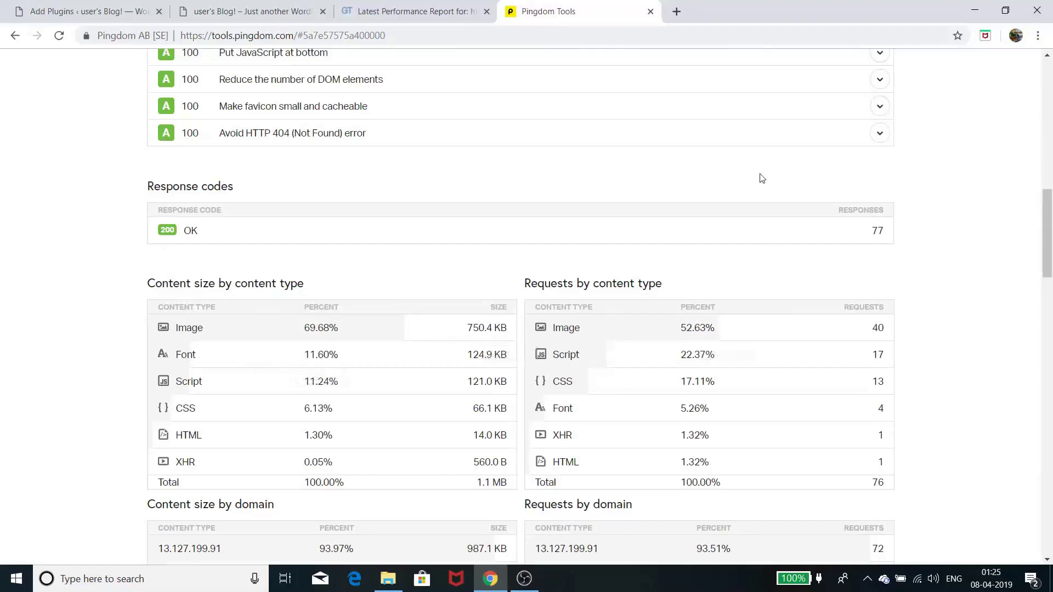
scroll(762, 178, up, 20)
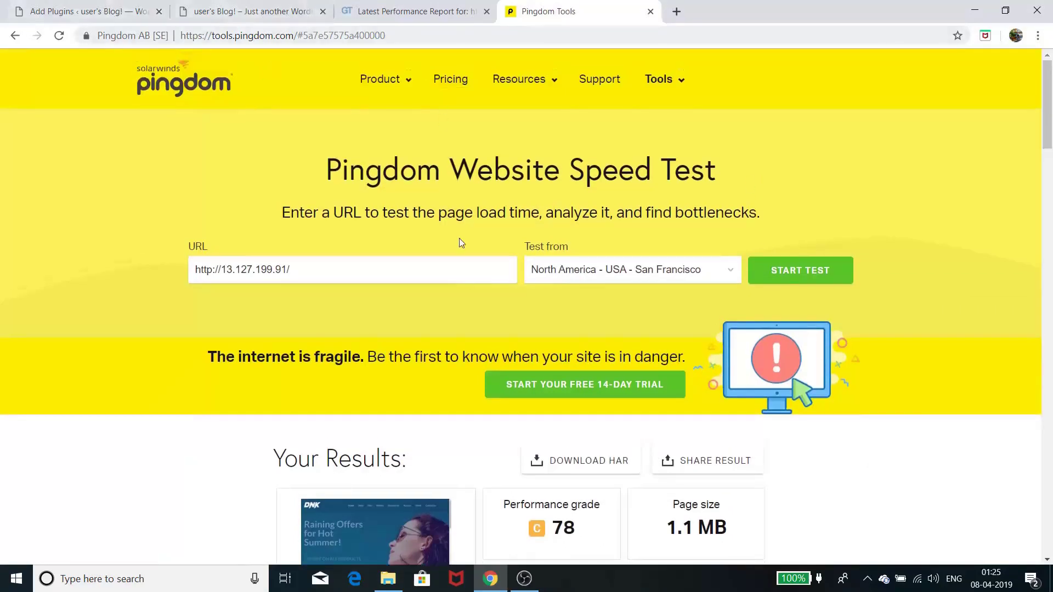
Activate the Smush Image Compression and Optimization plugin in WordPress and find Smush among the installed plugins.
mouse_move(377, 99)
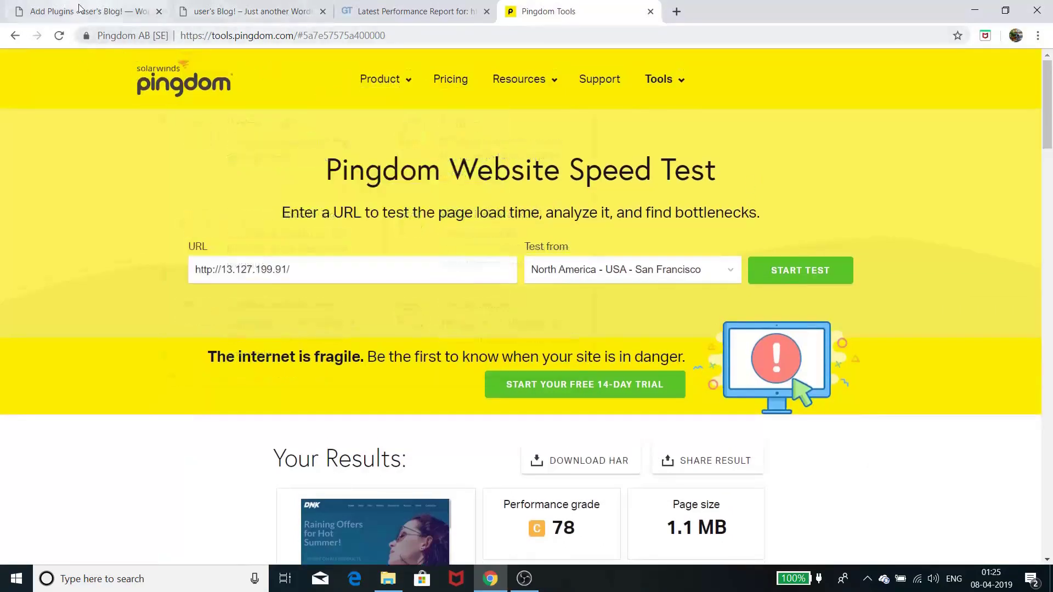
click(82, 9)
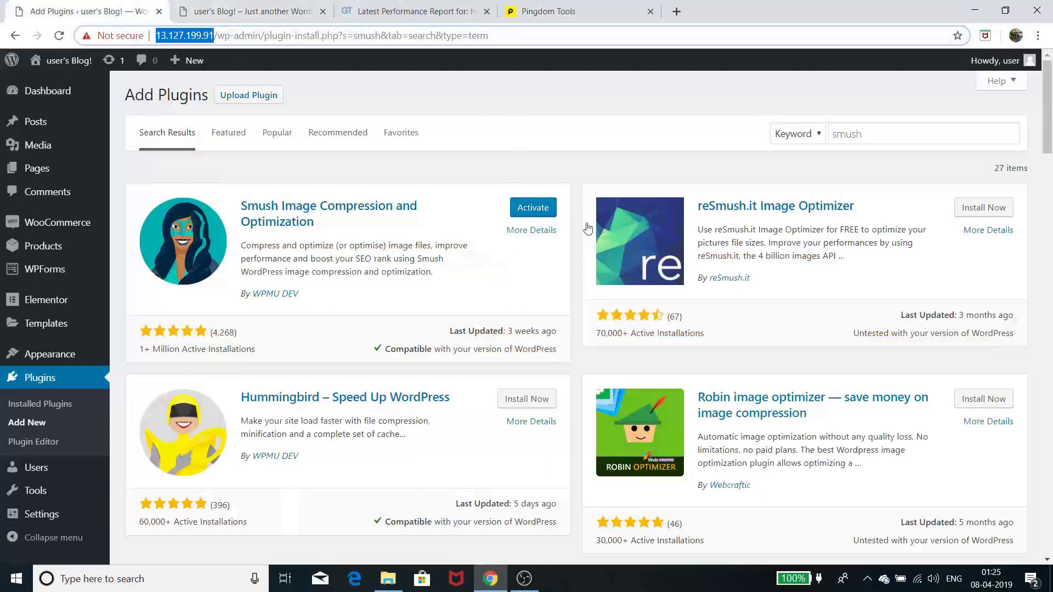
click(402, 8)
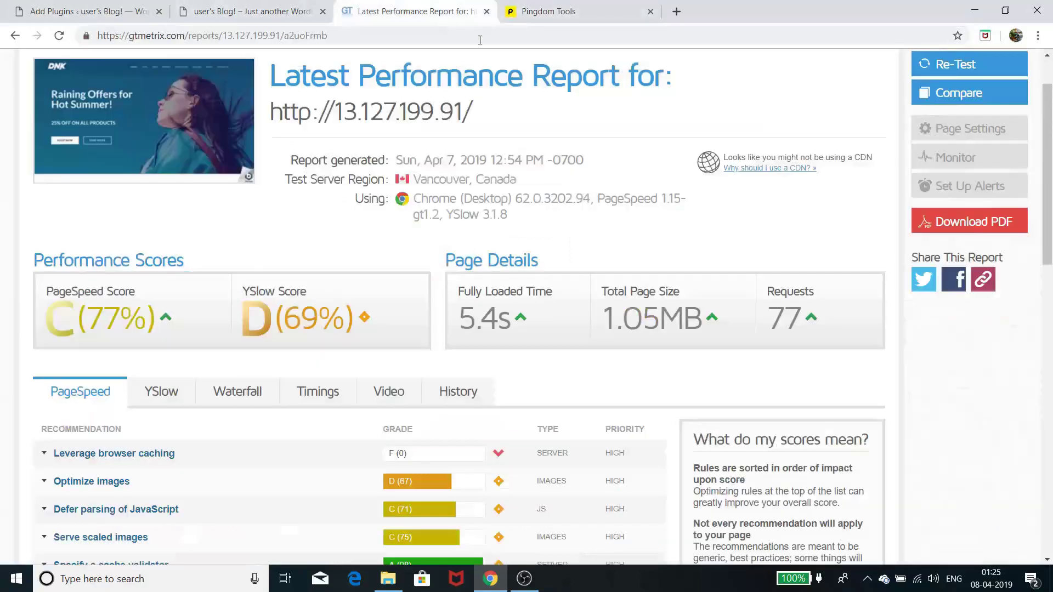
click(98, 11)
click(534, 211)
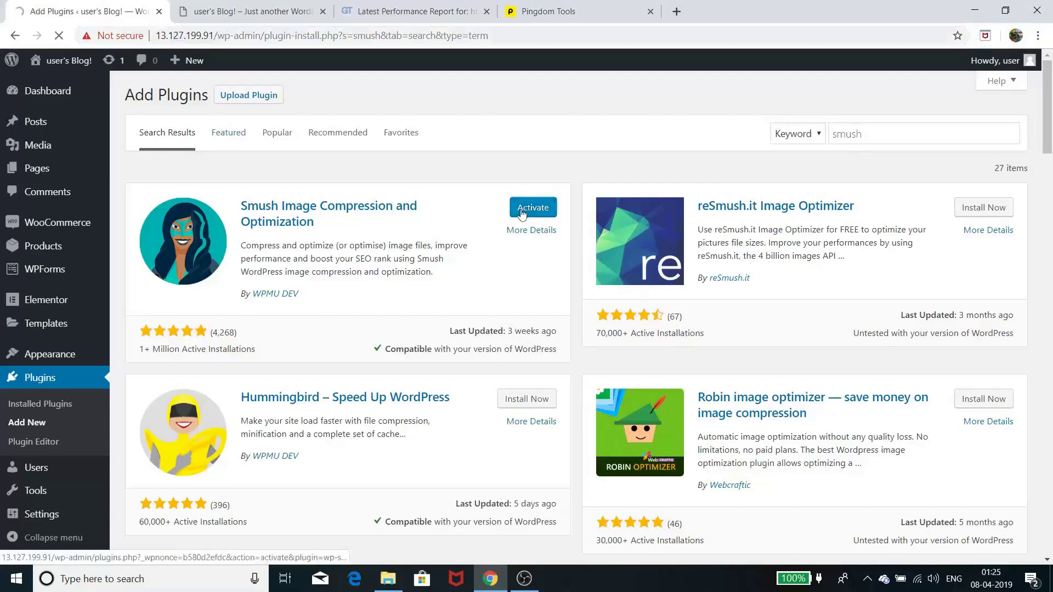
scroll(367, 355, down, 3)
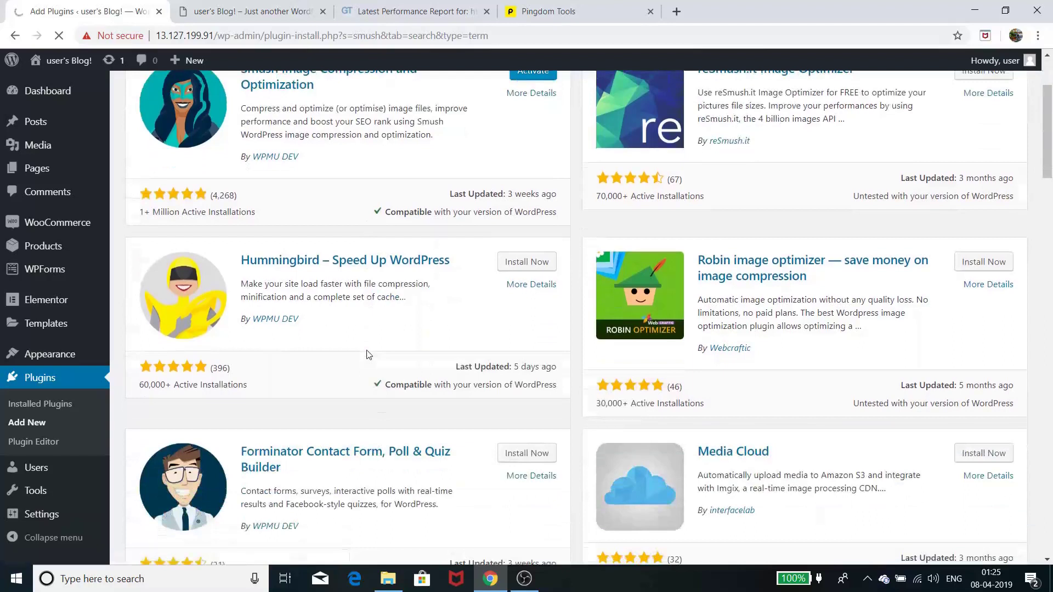
scroll(368, 355, up, 3)
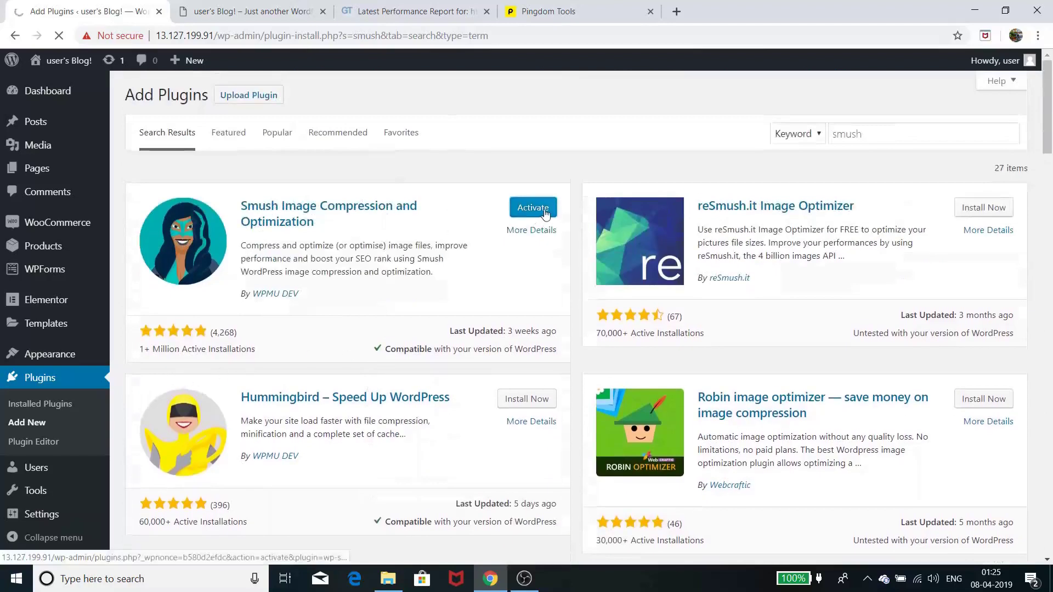
click(532, 208)
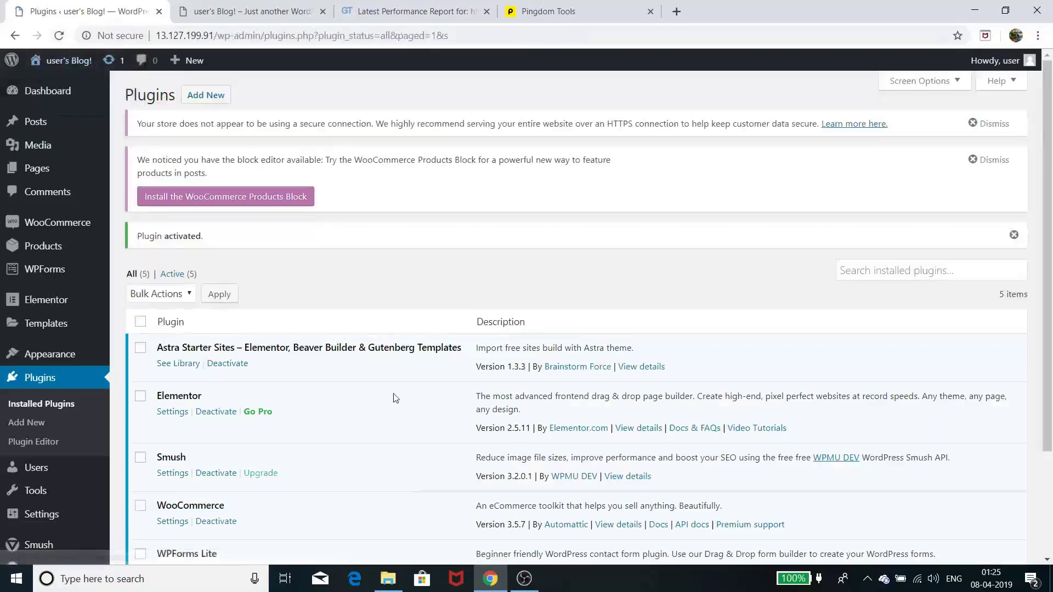
scroll(363, 403, down, 3)
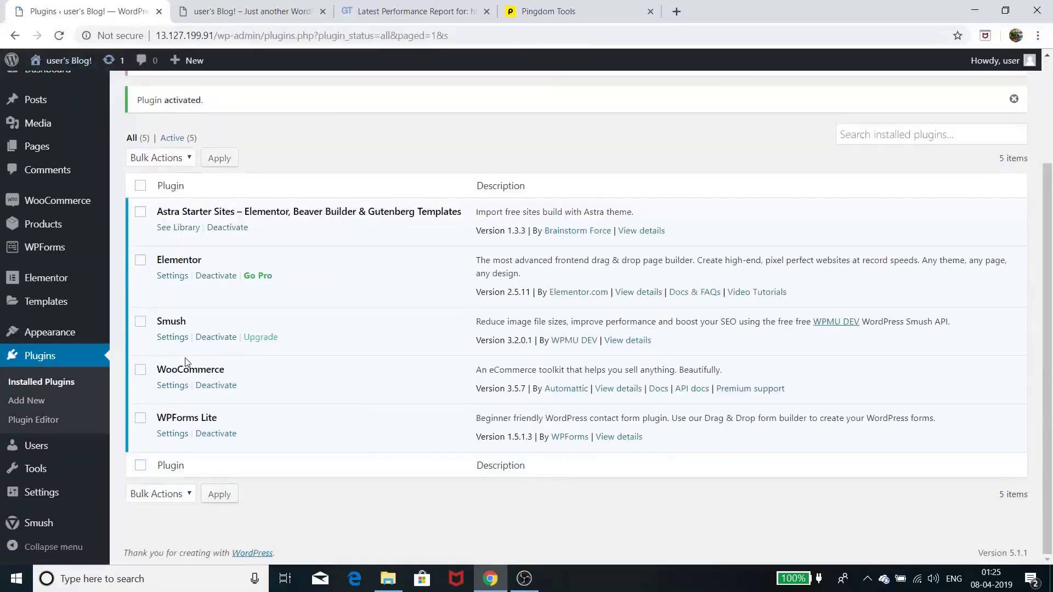
Open Smush and begin its setup wizard, keeping automatic optimization of new uploads enabled.
click(35, 528)
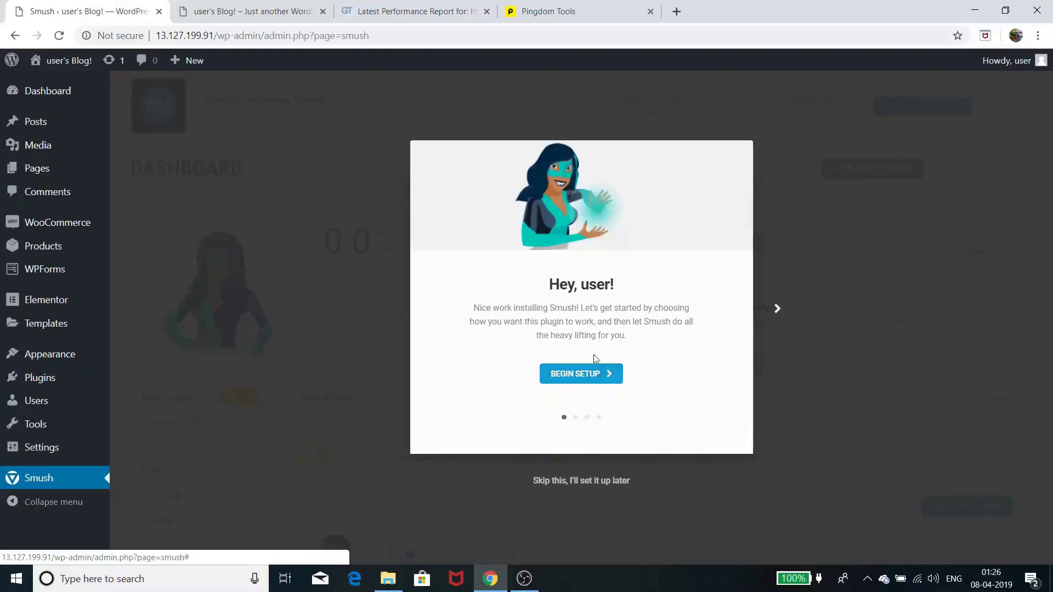
click(597, 374)
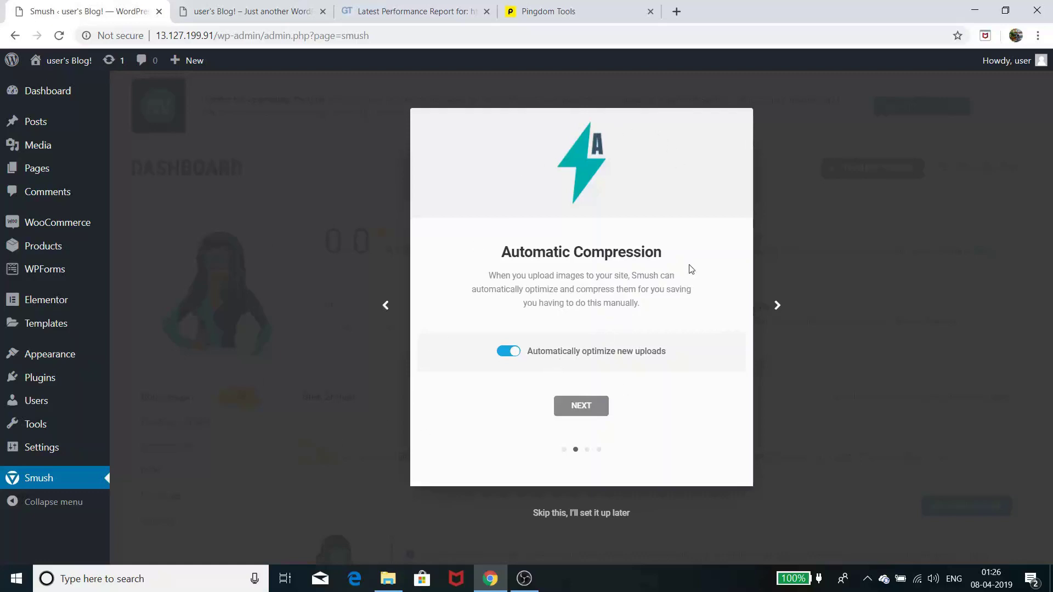
click(510, 353)
click(514, 351)
click(575, 405)
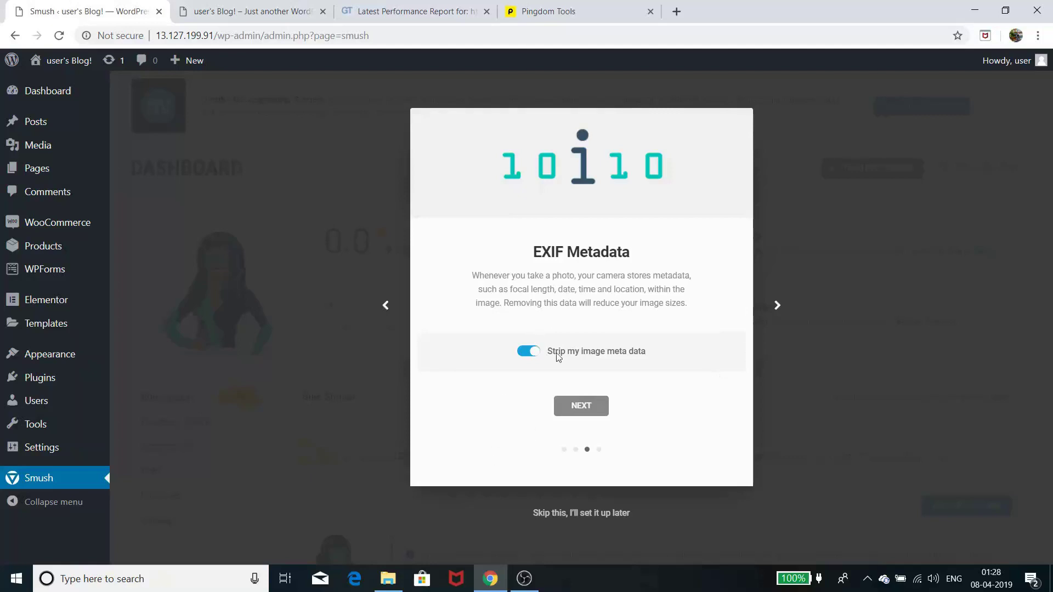
Keep image metadata stripping enabled, turn off usage data tracking and finish the Smush setup wizard.
click(605, 411)
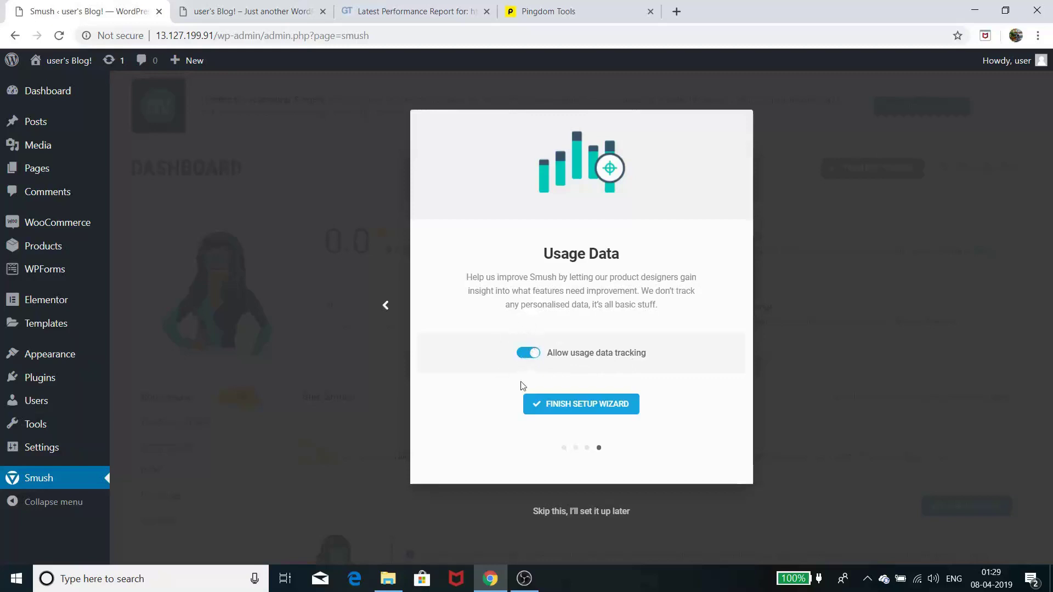
click(523, 353)
click(625, 412)
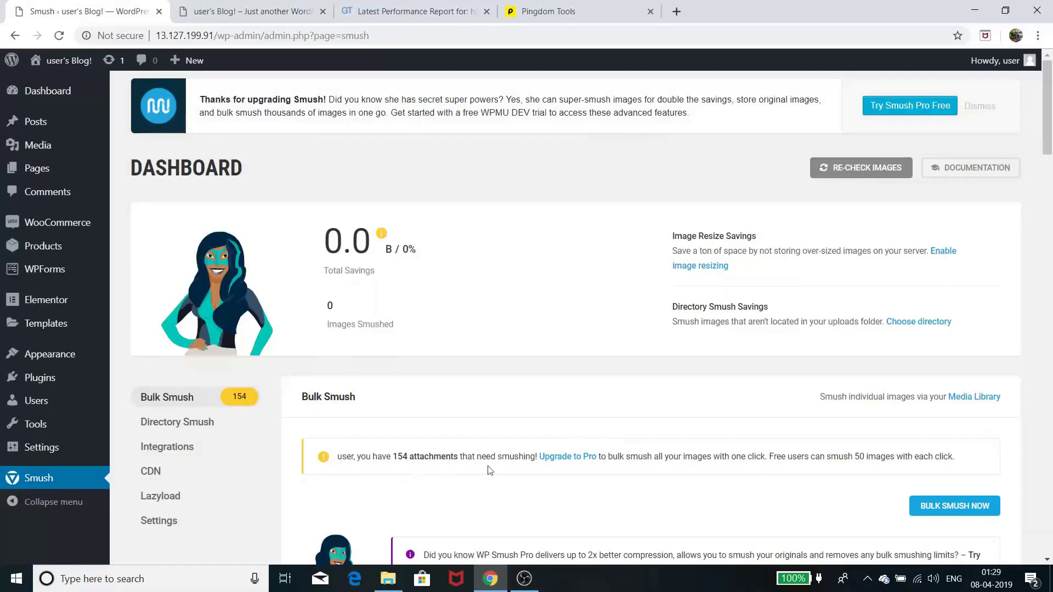
Examine the Bulk Smush section and its settings for automatic smushing, image sizes, metadata and image resizing.
scroll(579, 477, down, 4)
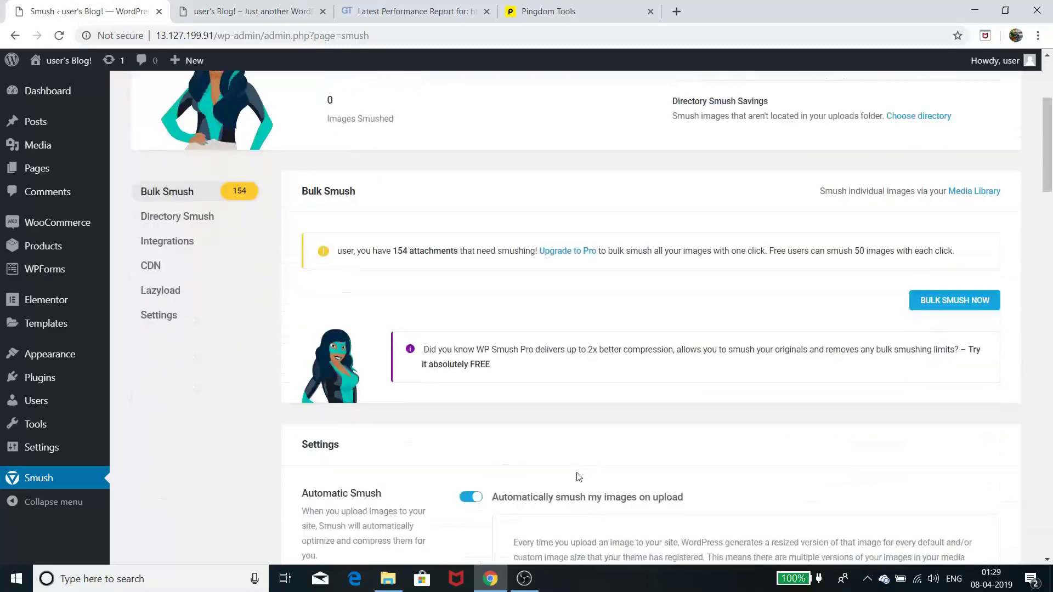
scroll(564, 318, down, 6)
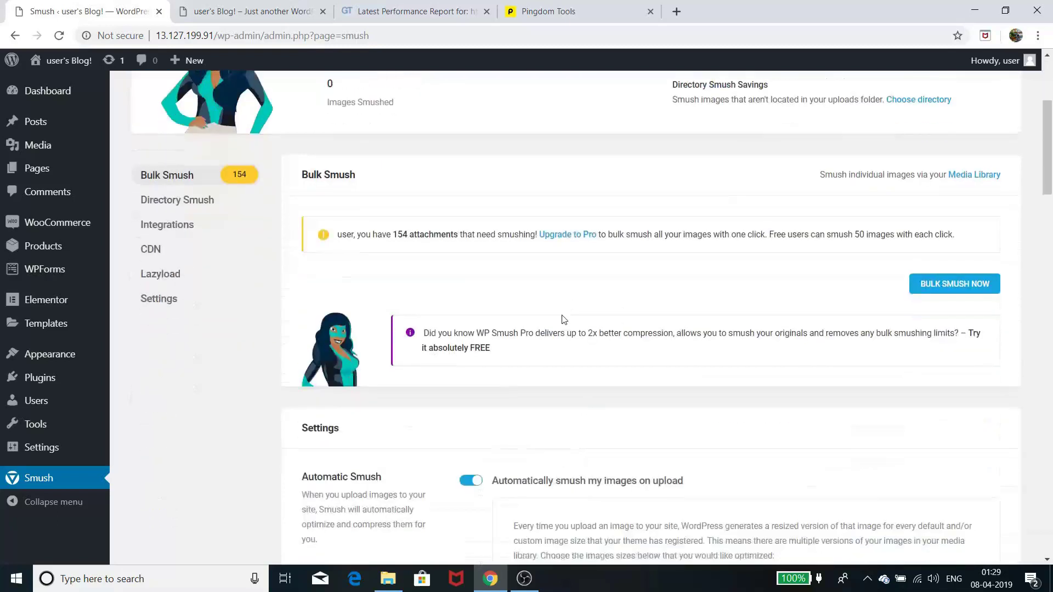
scroll(563, 319, down, 6)
scroll(564, 318, up, 15)
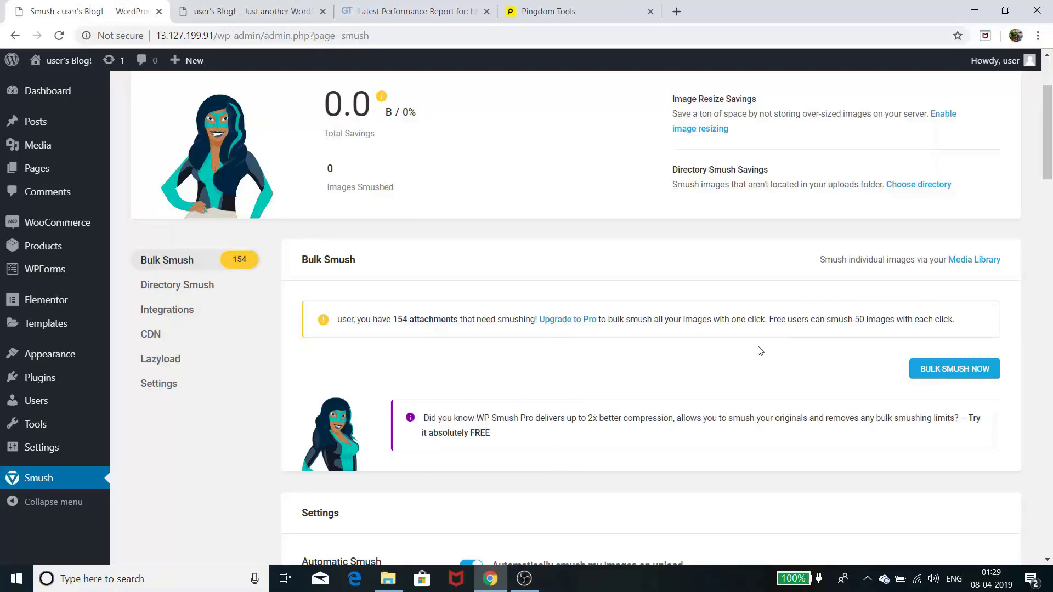
scroll(753, 361, down, 5)
scroll(753, 362, up, 4)
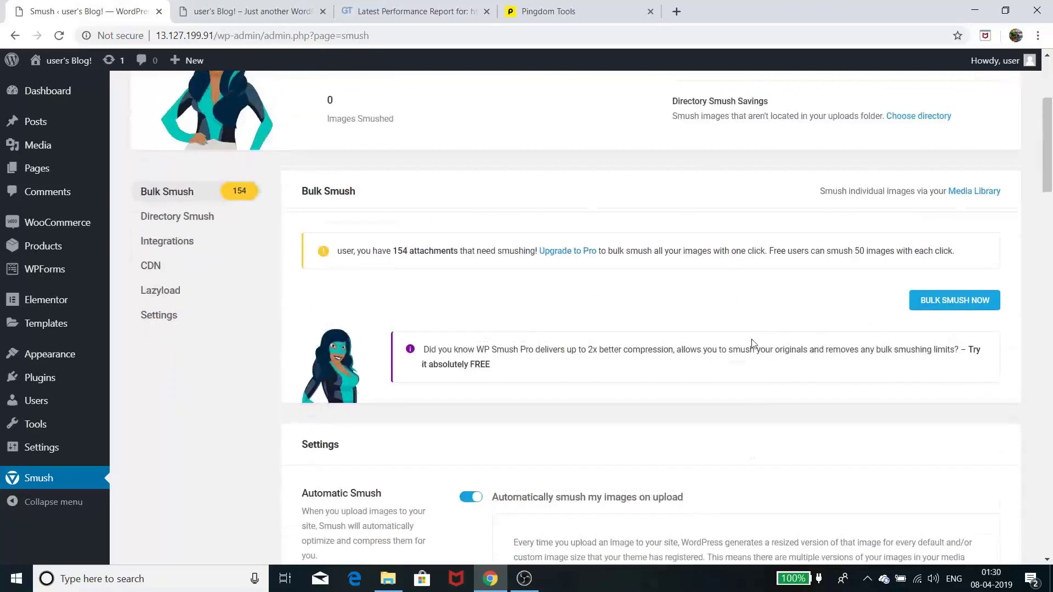
scroll(821, 379, down, 9)
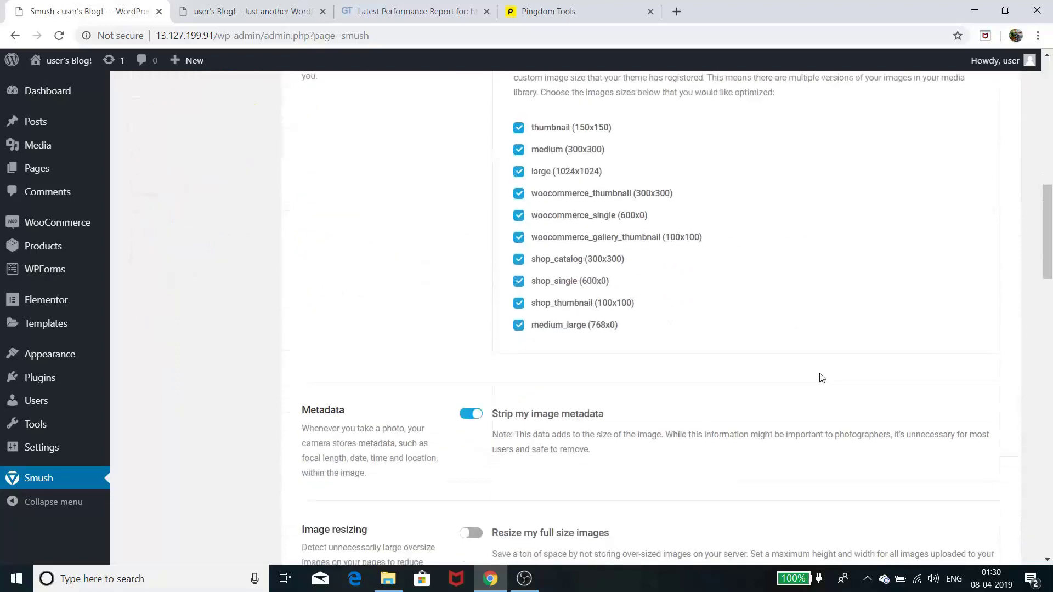
scroll(821, 378, down, 3)
scroll(821, 378, down, 1)
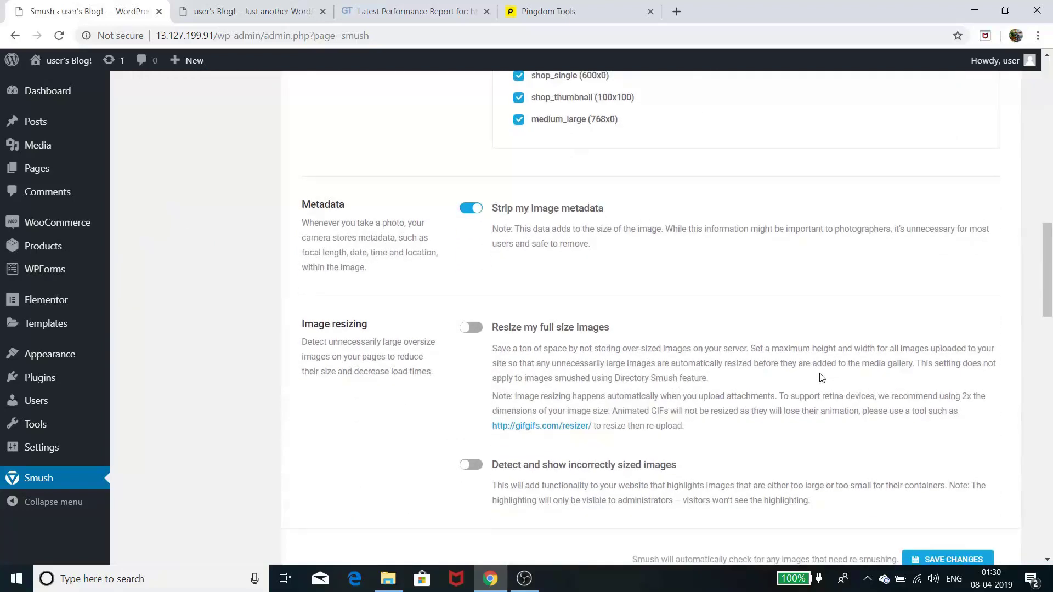
scroll(821, 378, down, 5)
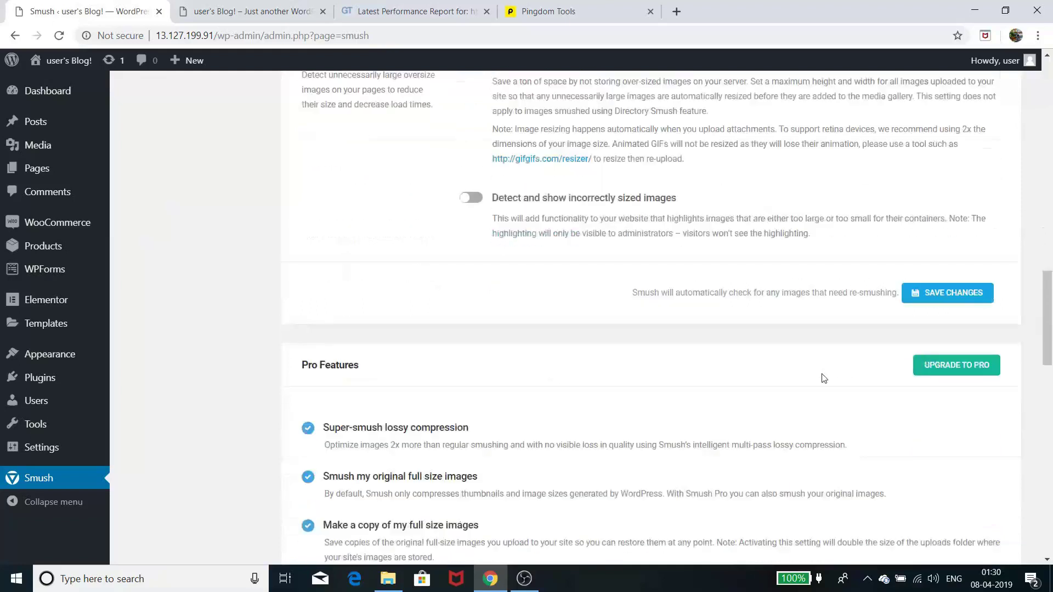
scroll(822, 374, up, 15)
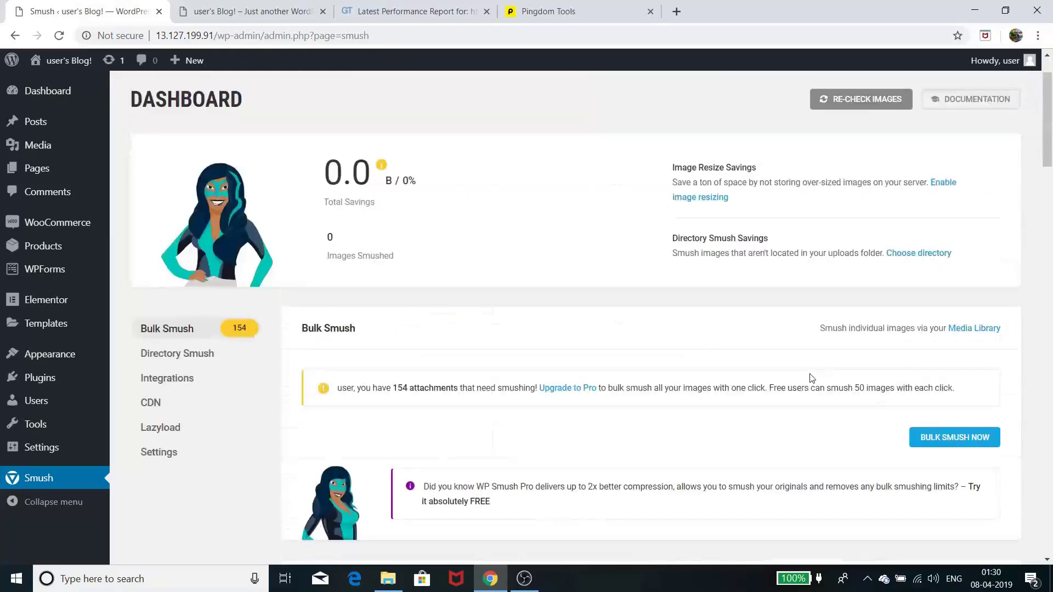
Review Smush's Pro Features, including lossy compression, original image smushing and PNG-to-JPEG conversion, and return to the dashboard summary.
scroll(817, 376, down, 3)
scroll(811, 378, down, 8)
scroll(811, 378, up, 9)
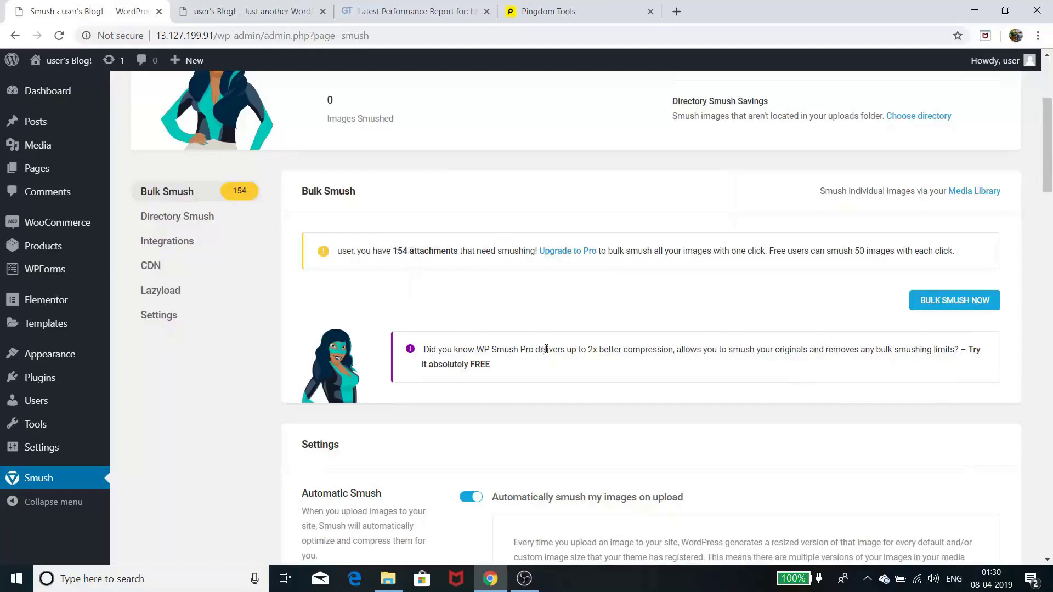
scroll(630, 337, down, 12)
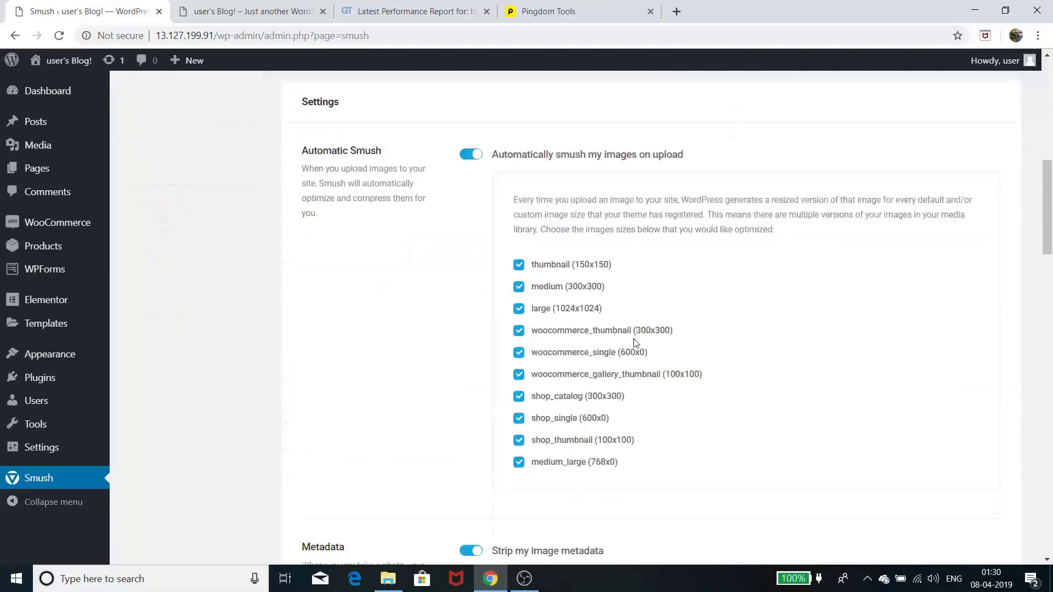
scroll(634, 340, down, 8)
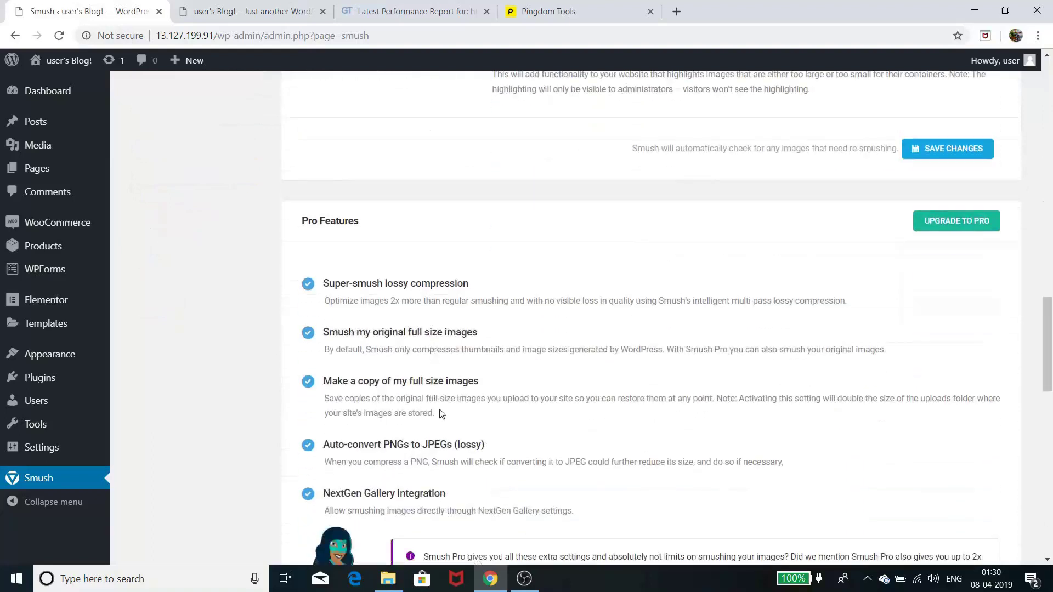
scroll(479, 376, down, 3)
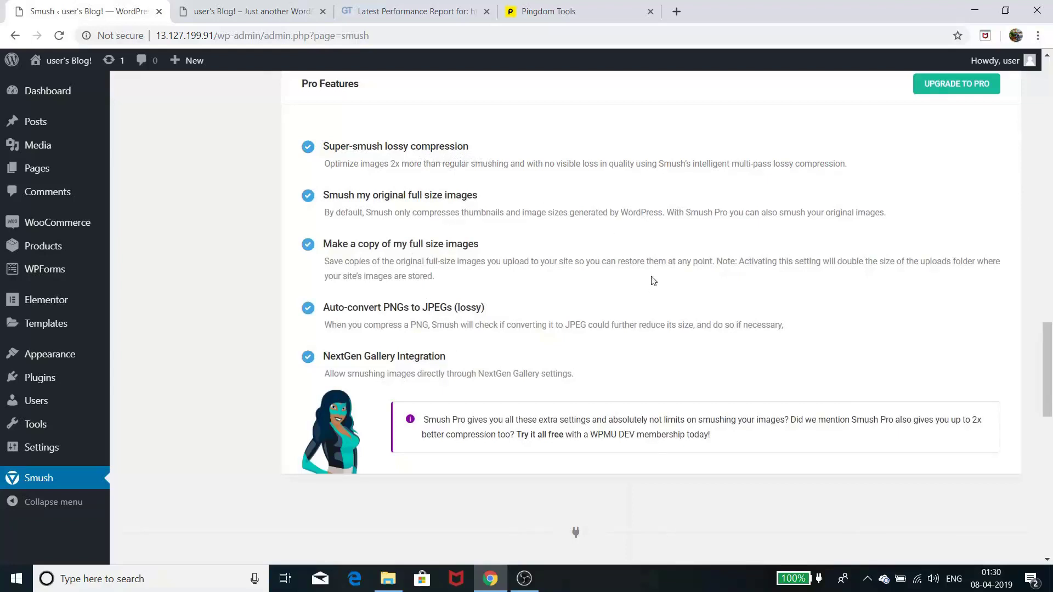
scroll(653, 281, up, 1)
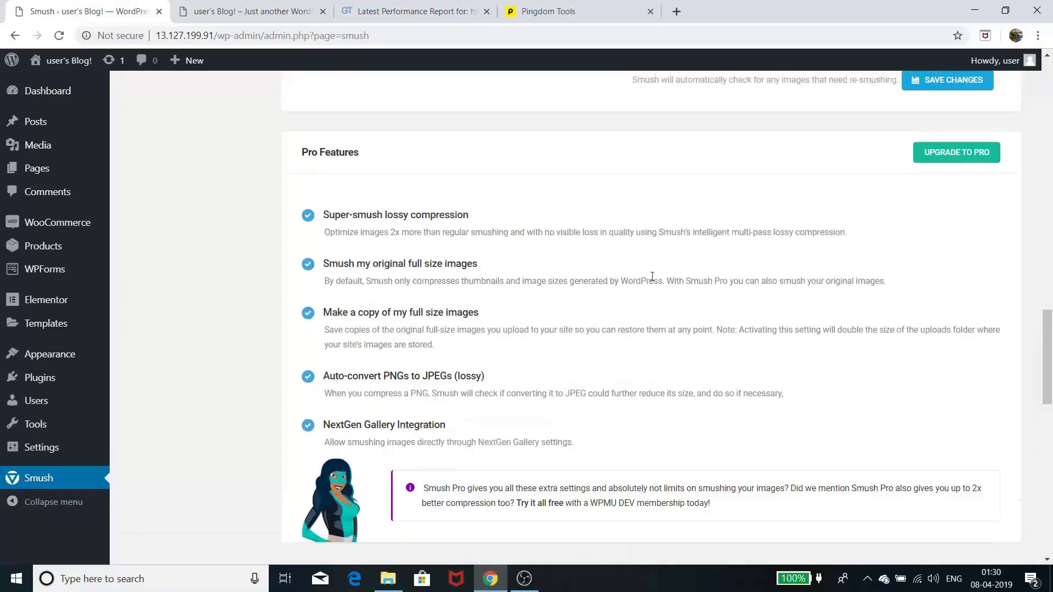
scroll(652, 276, up, 15)
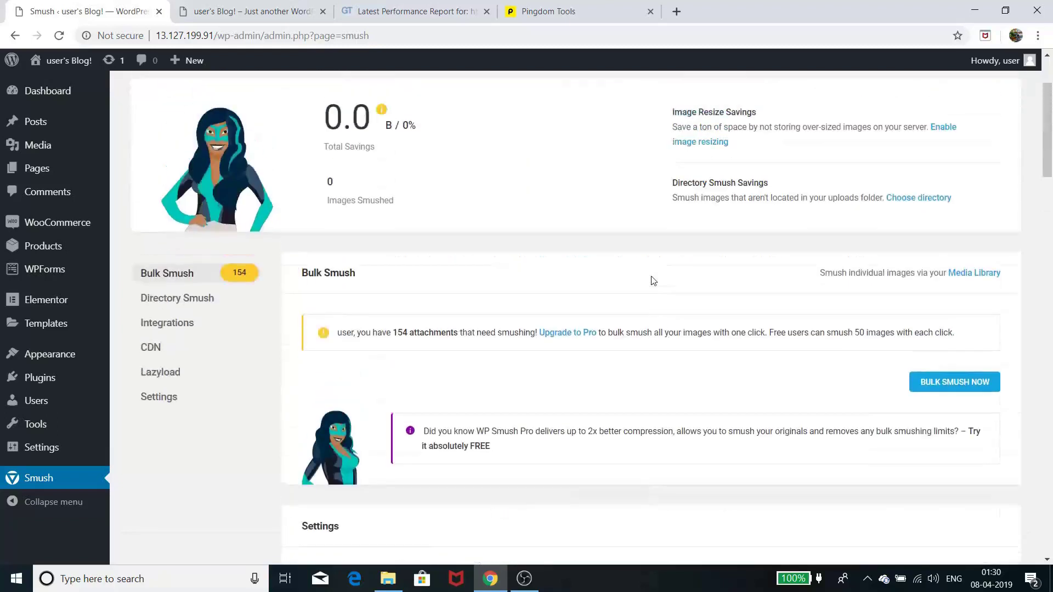
scroll(653, 281, up, 2)
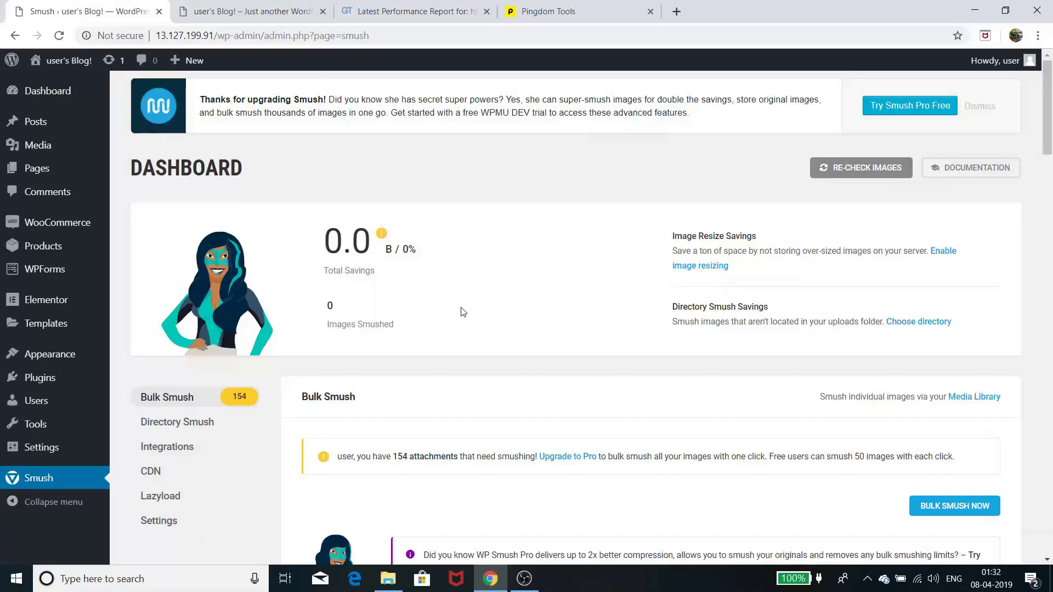
scroll(481, 305, down, 7)
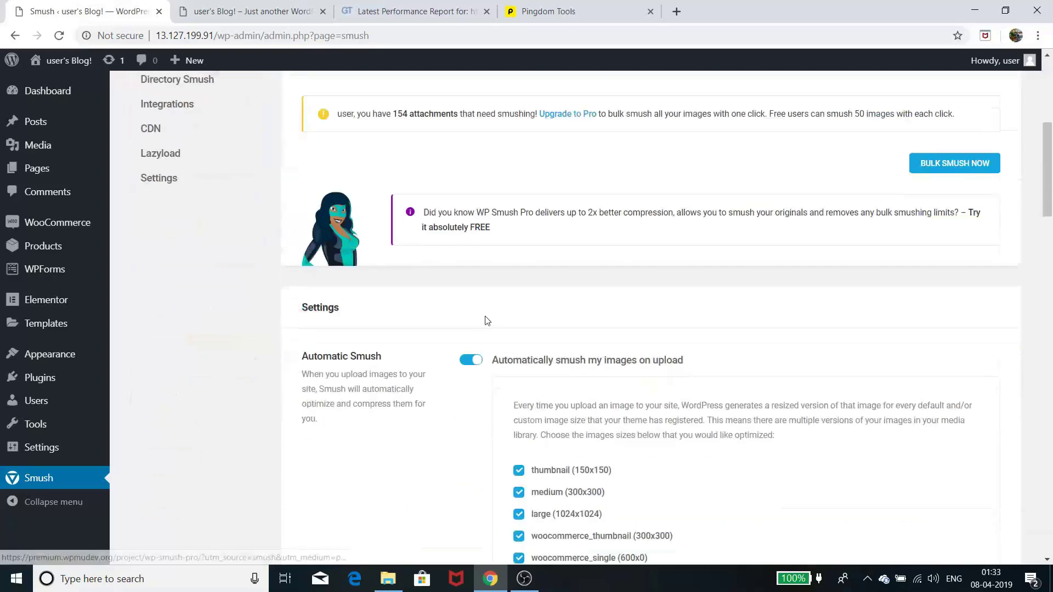
scroll(486, 321, up, 7)
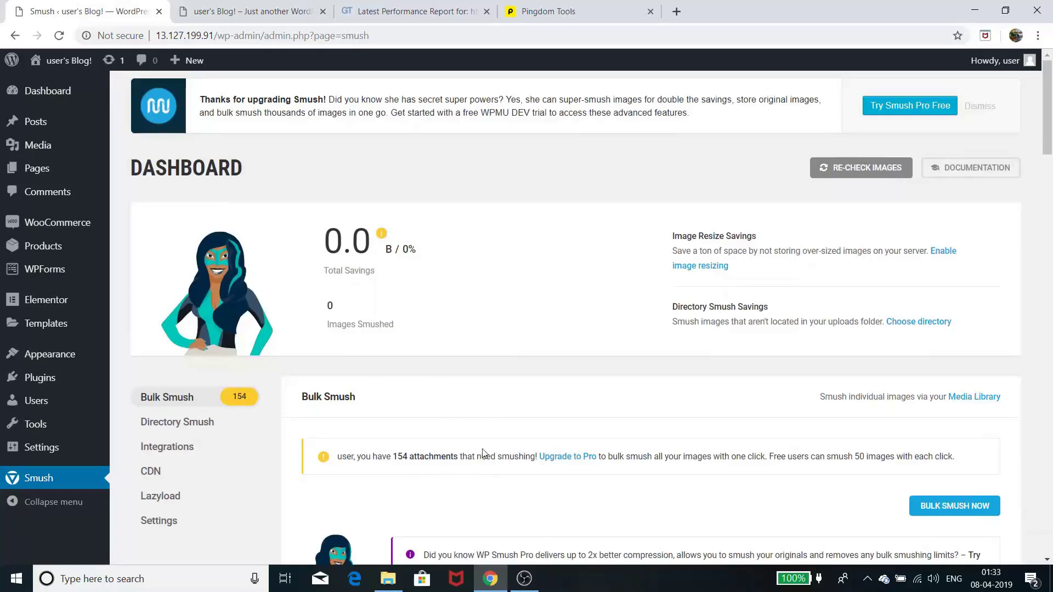
scroll(483, 453, down, 5)
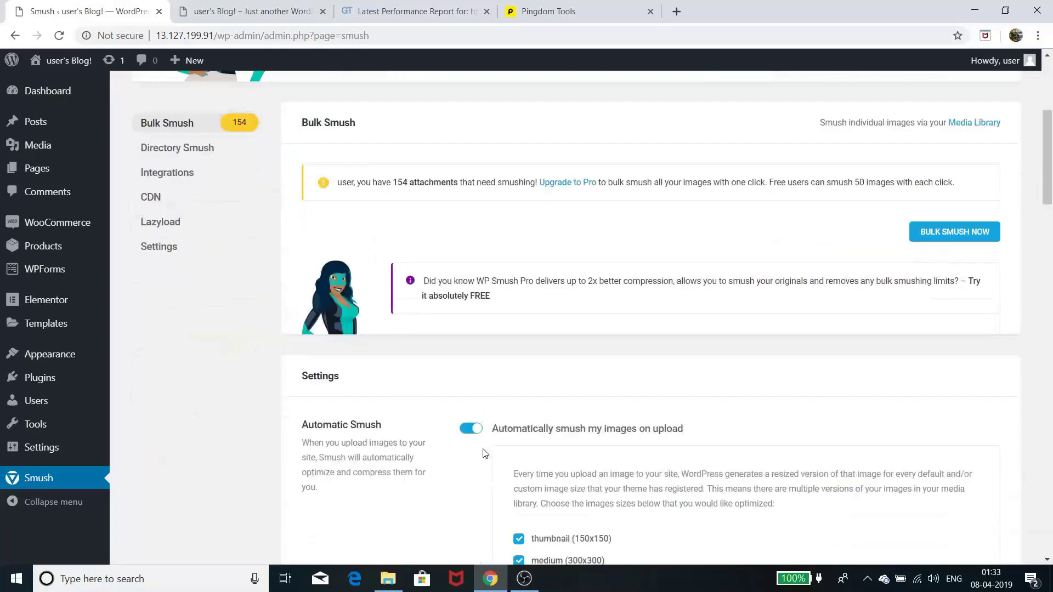
scroll(485, 453, up, 5)
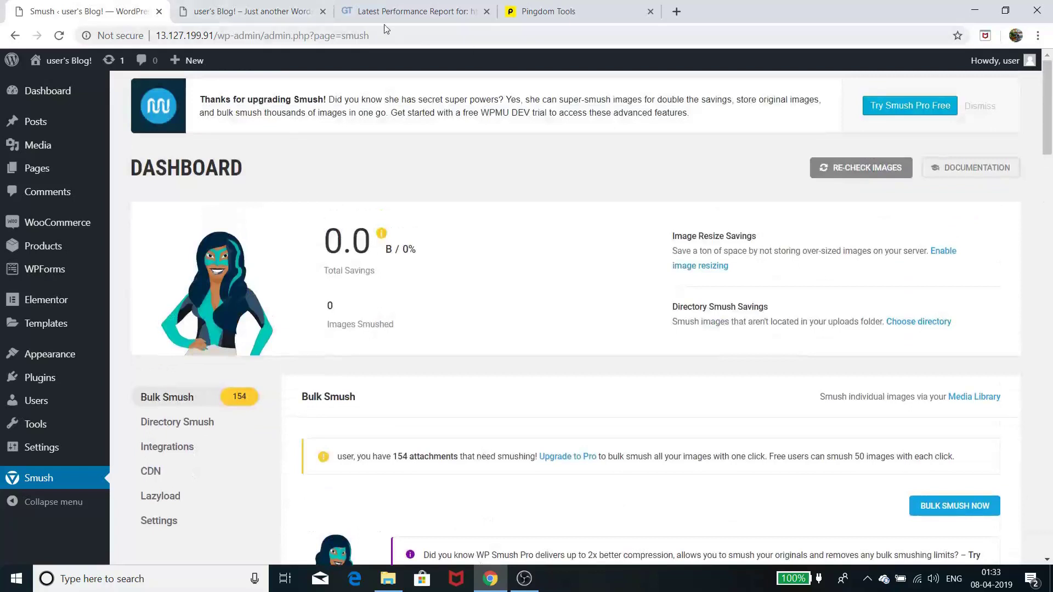
Revisit the baseline GTmetrix report and the Pingdom results for the site before compressing its images.
click(394, 13)
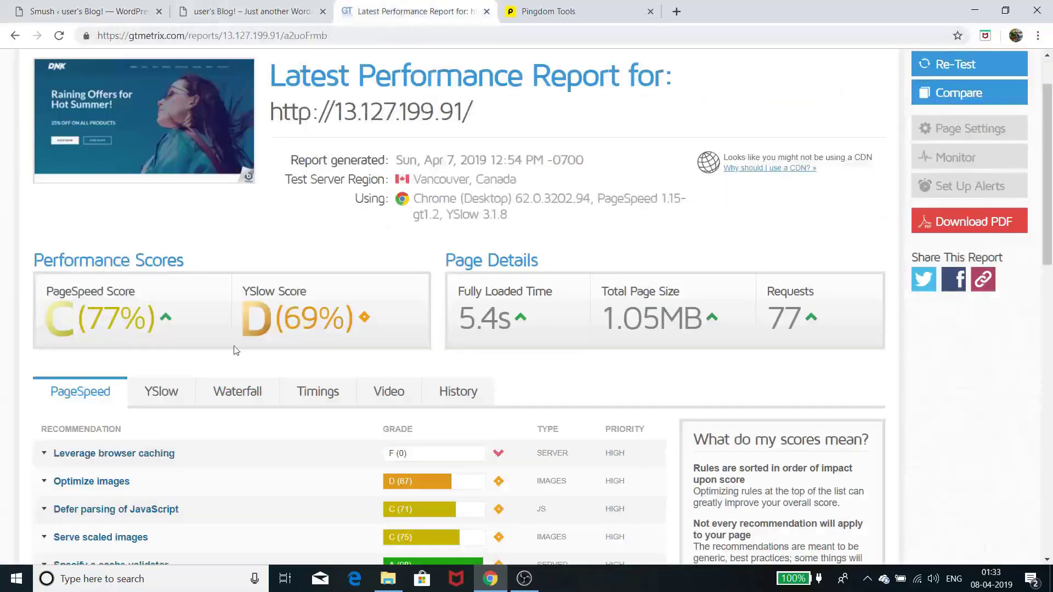
click(565, 12)
scroll(562, 396, down, 1)
scroll(562, 396, down, 4)
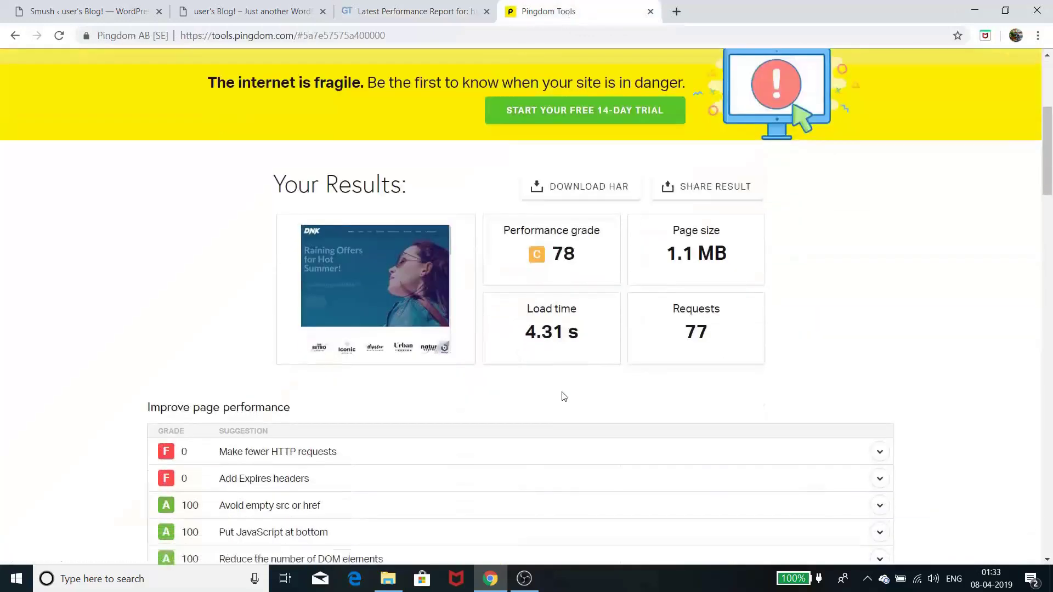
scroll(564, 395, up, 5)
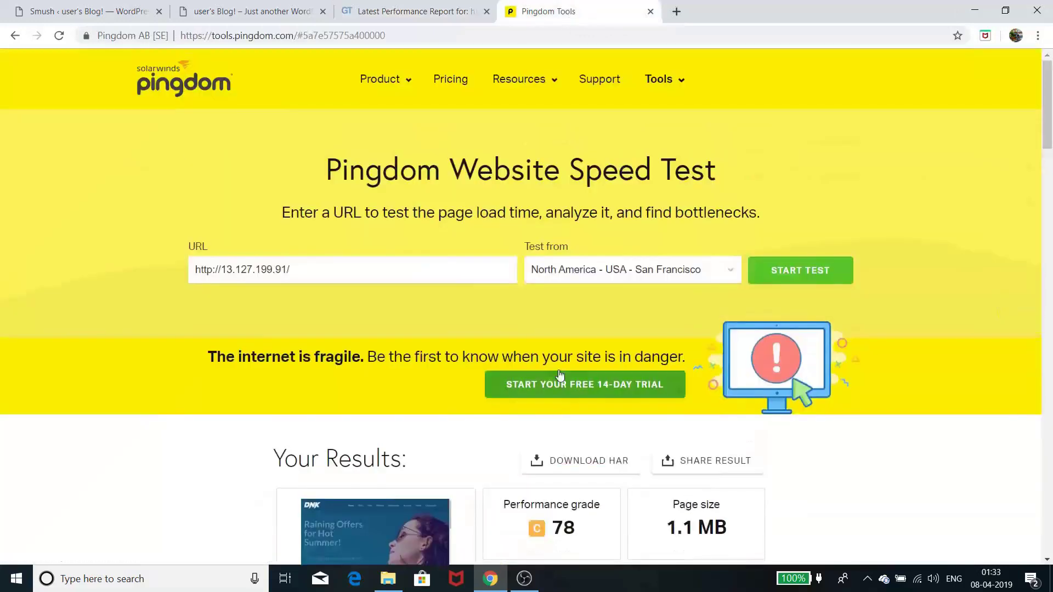
Return to the Smush dashboard and start Bulk Smush on the site's unsmushed attachments.
click(252, 12)
click(112, 12)
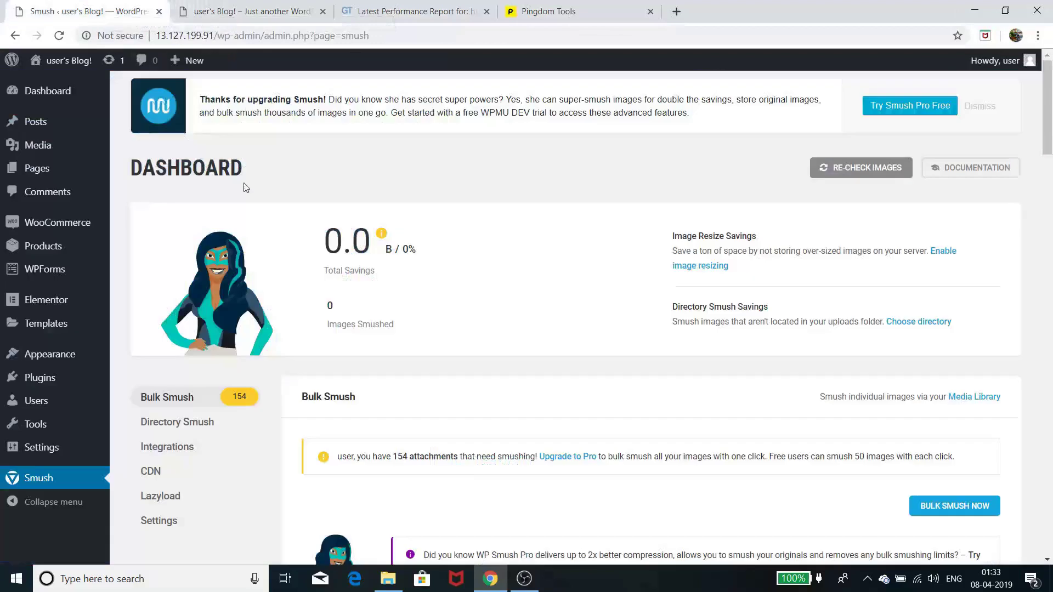
scroll(493, 445, down, 2)
scroll(493, 445, up, 3)
scroll(489, 424, down, 3)
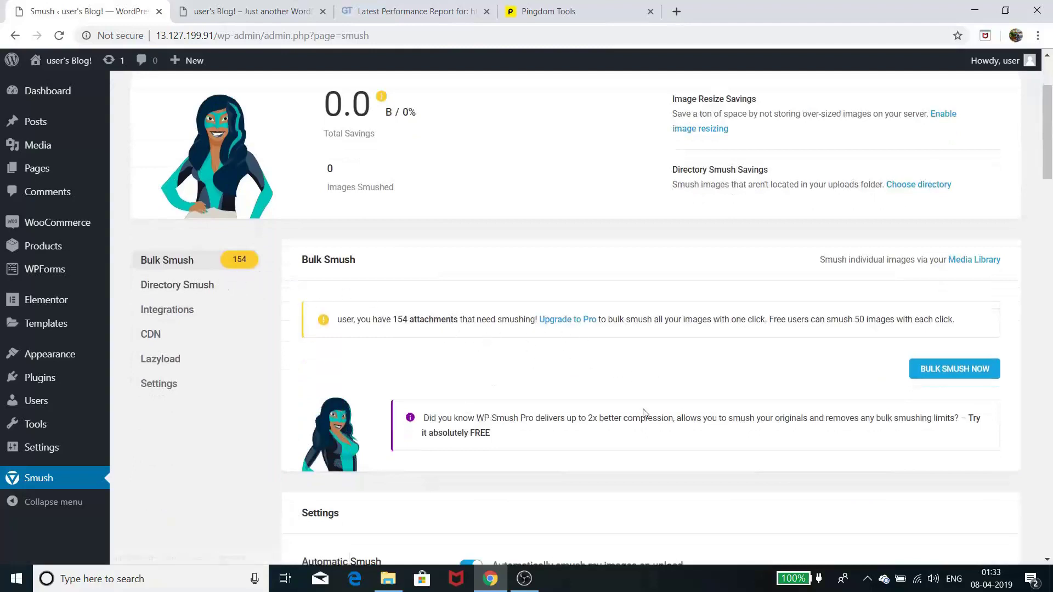
click(963, 381)
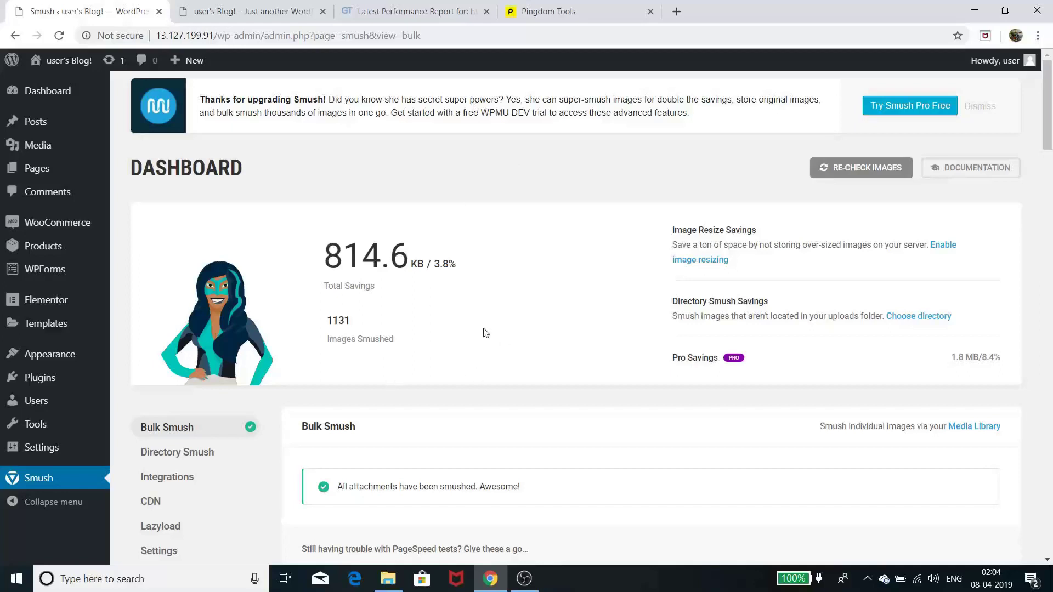
Check the total savings and the number of images smushed in the Smush dashboard summary.
drag(334, 259, 428, 264)
click(458, 298)
scroll(494, 355, down, 3)
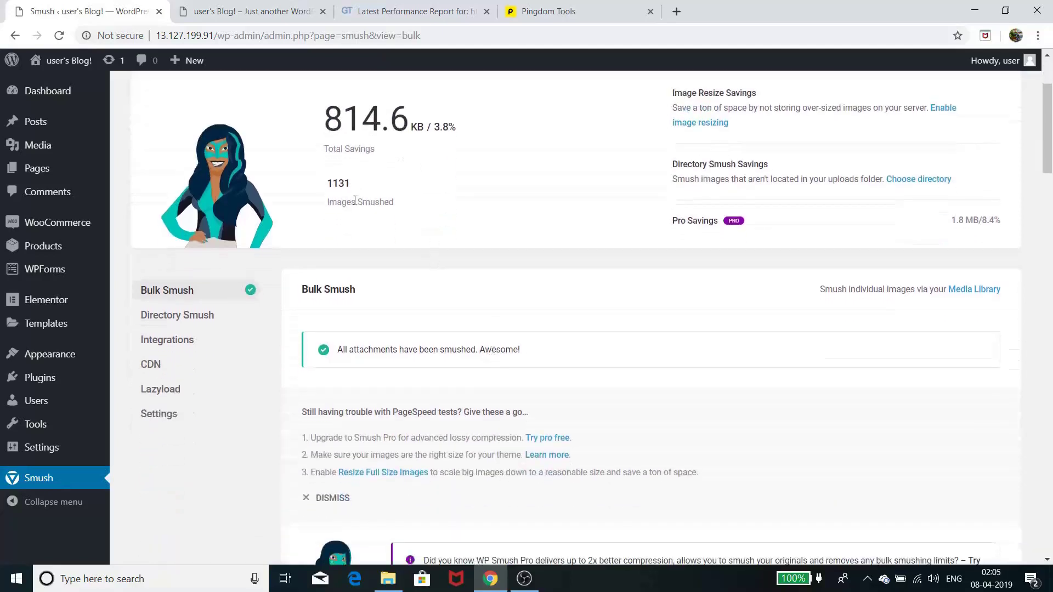
drag(329, 184, 351, 184)
scroll(527, 237, up, 3)
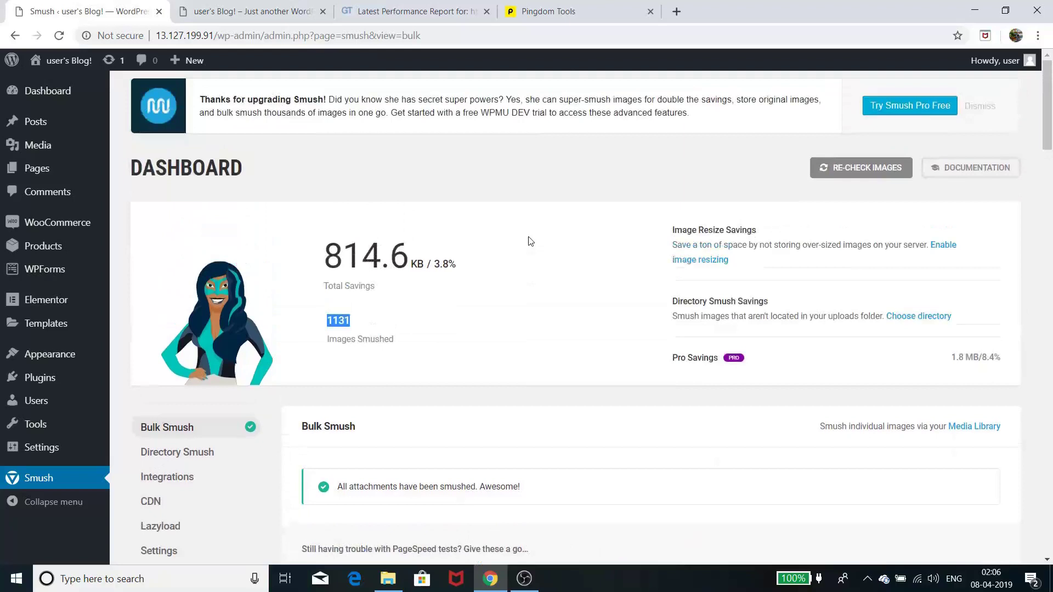
Open Smush's Directory Smush section and find the option for choosing a directory.
scroll(530, 241, down, 3)
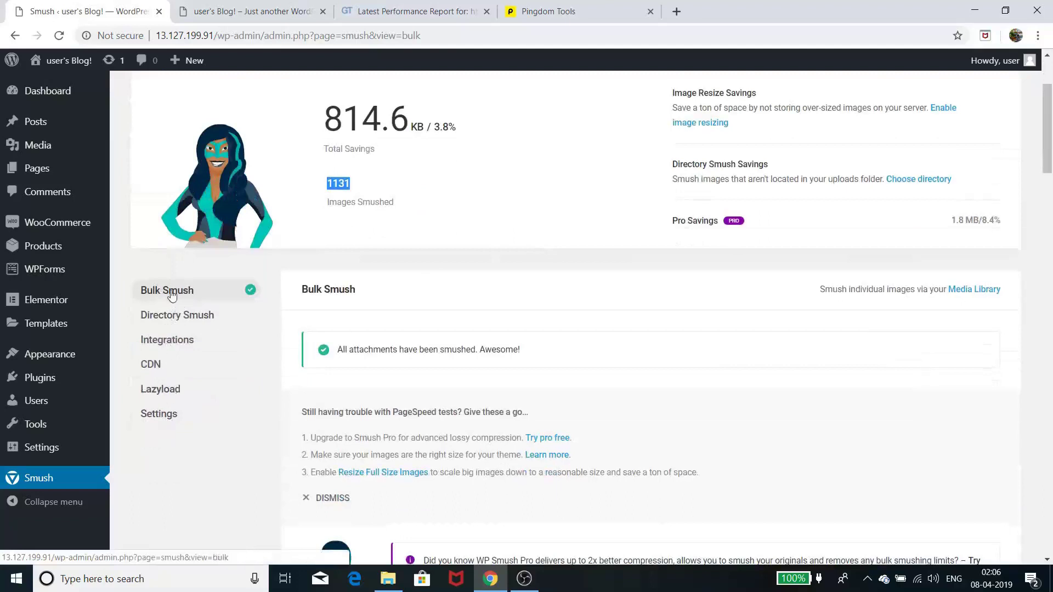
click(169, 318)
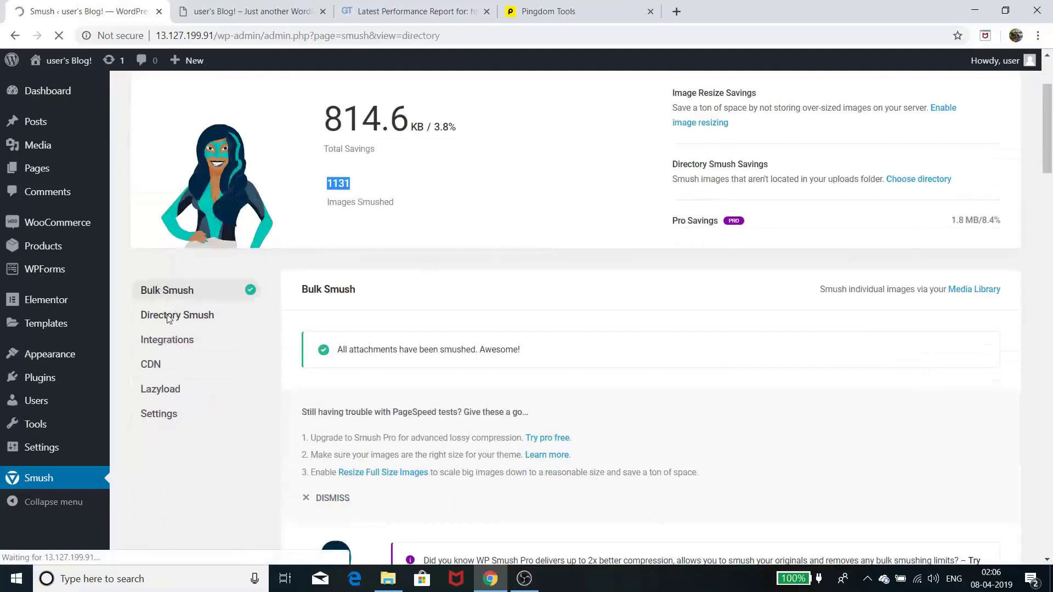
scroll(617, 251, down, 5)
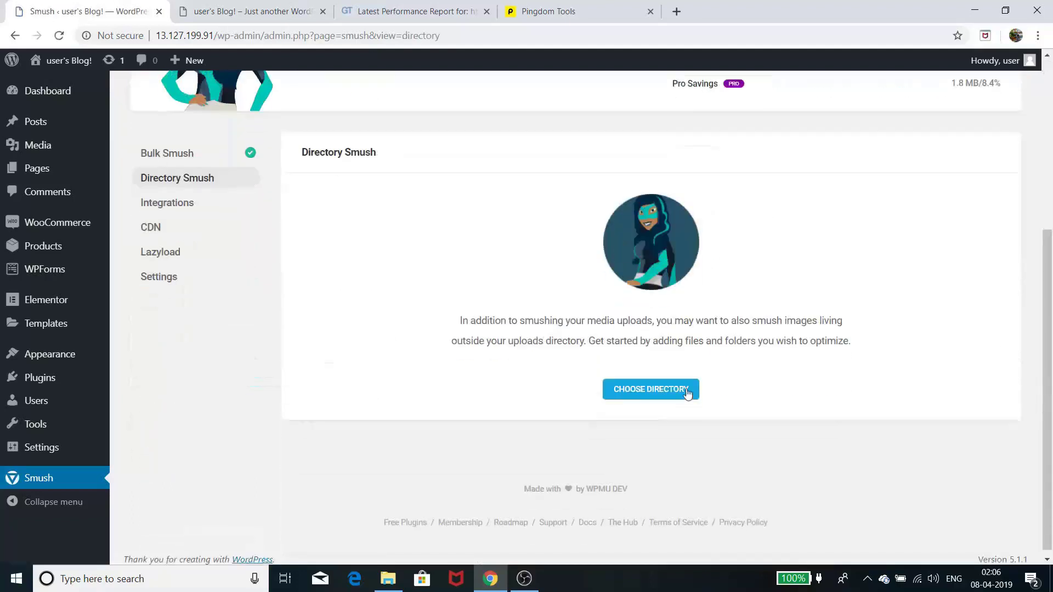
View the folders available for Directory Smush and close the directory chooser without selecting any.
click(661, 390)
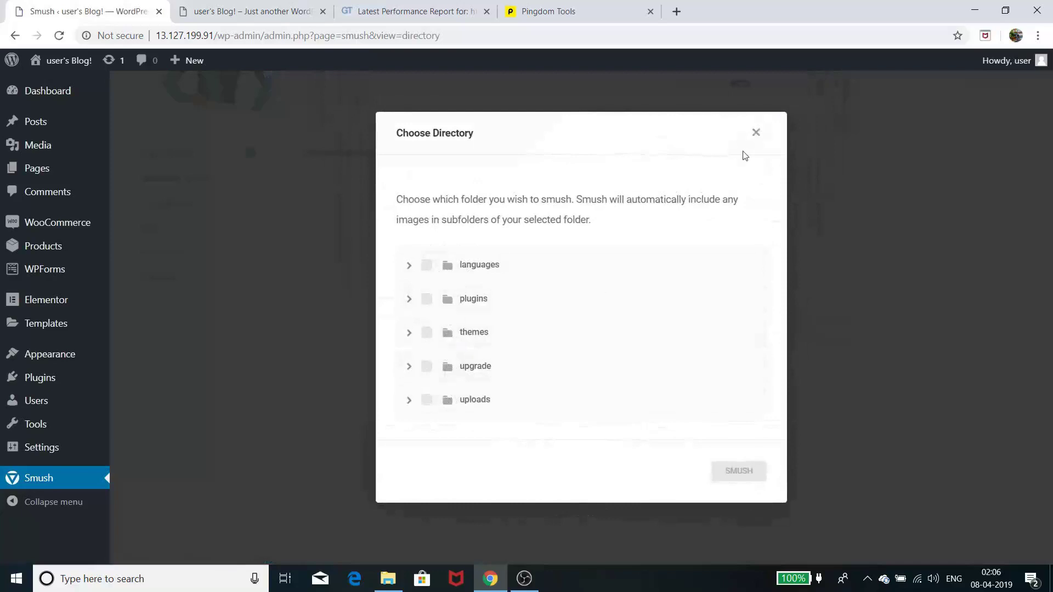
click(756, 133)
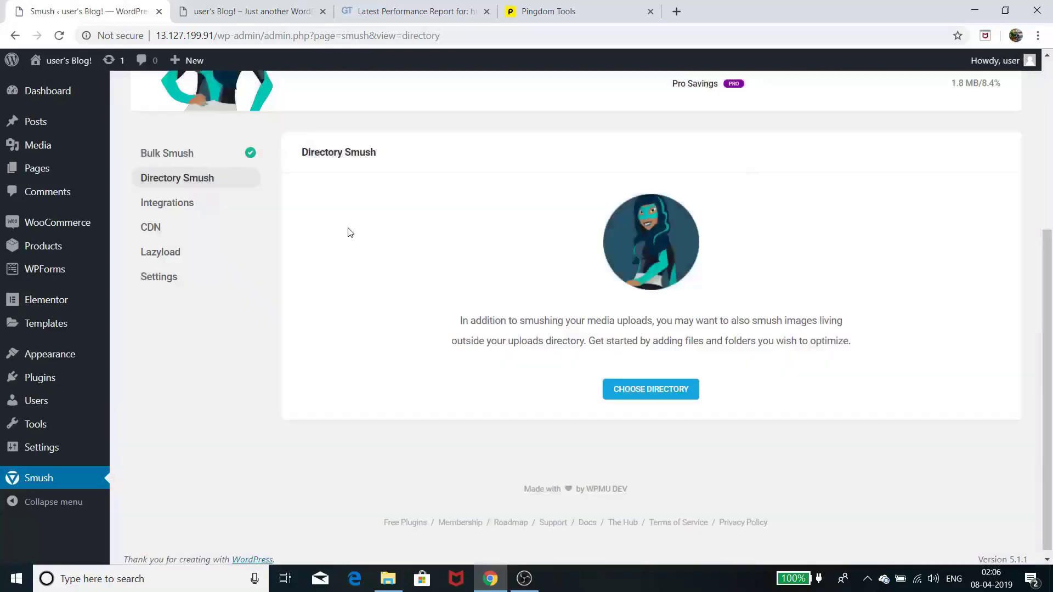
Review Smush's Integrations options for Gutenberg, Amazon S3 and NextGen Gallery.
click(177, 207)
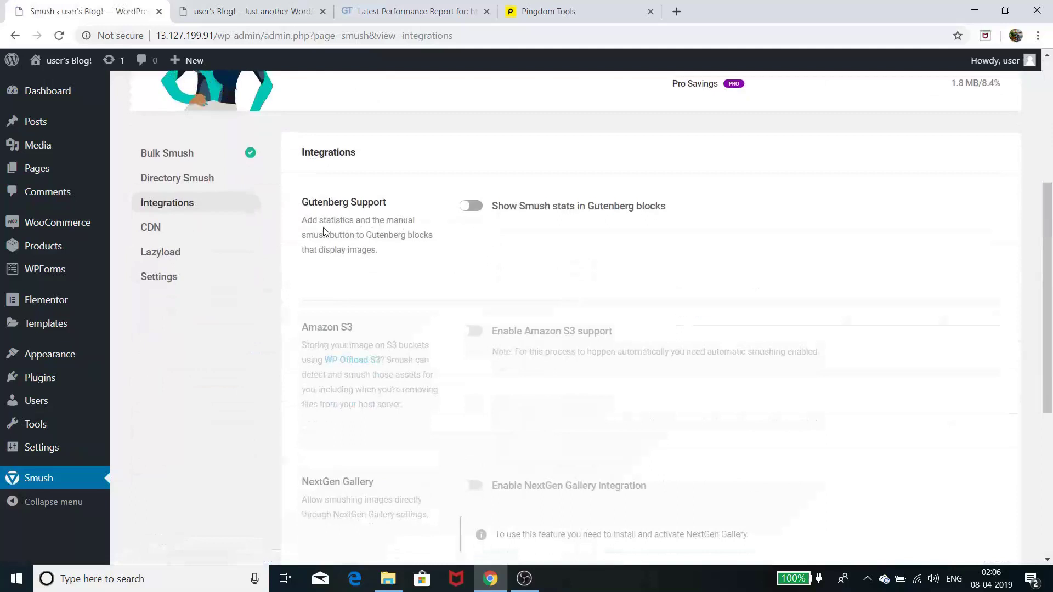
scroll(597, 224, down, 3)
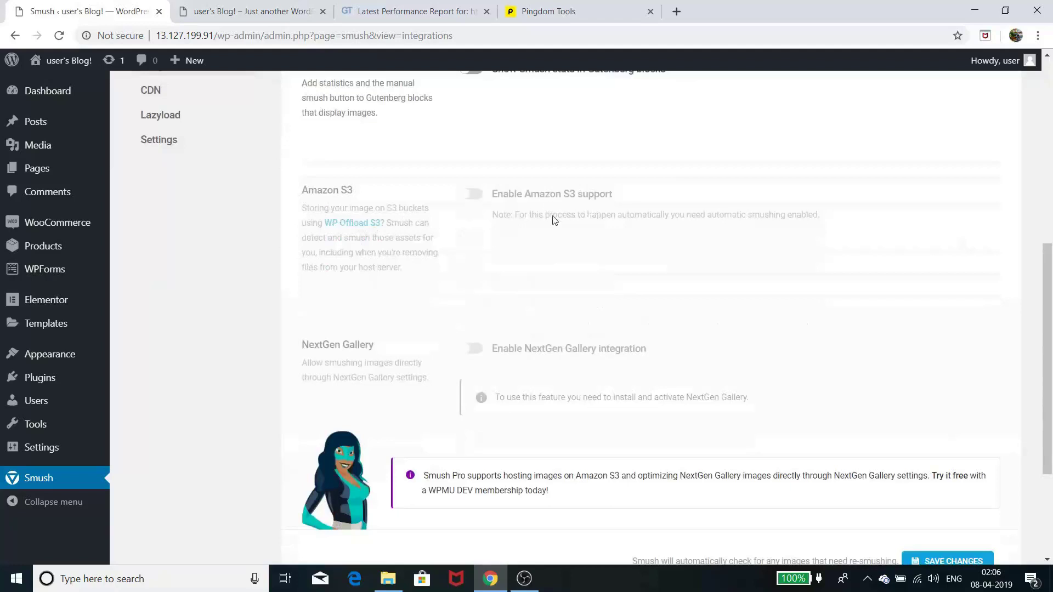
scroll(687, 411, down, 1)
scroll(687, 411, down, 3)
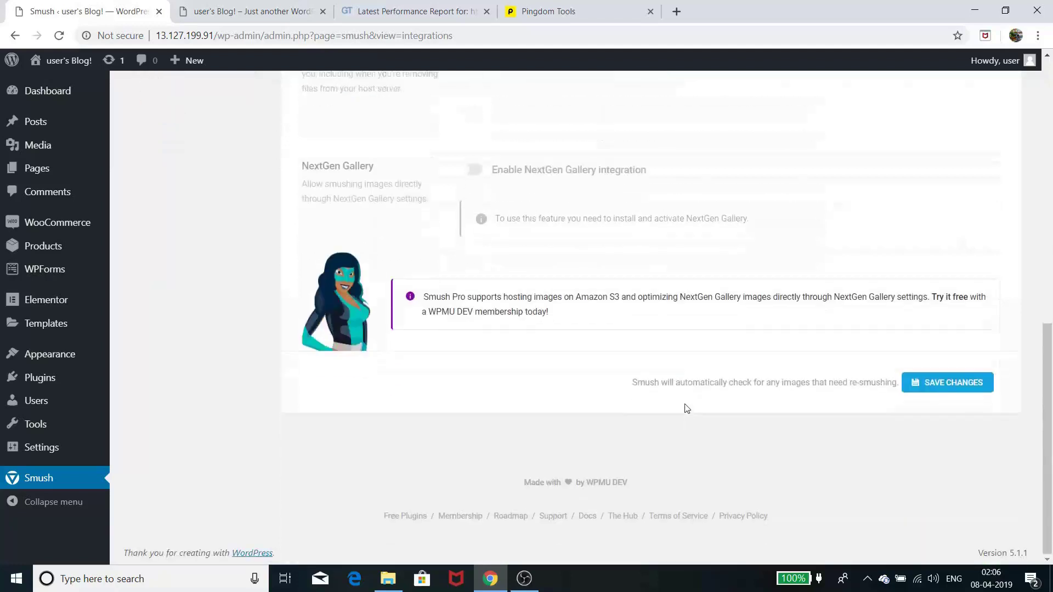
scroll(686, 410, up, 1)
scroll(686, 408, up, 5)
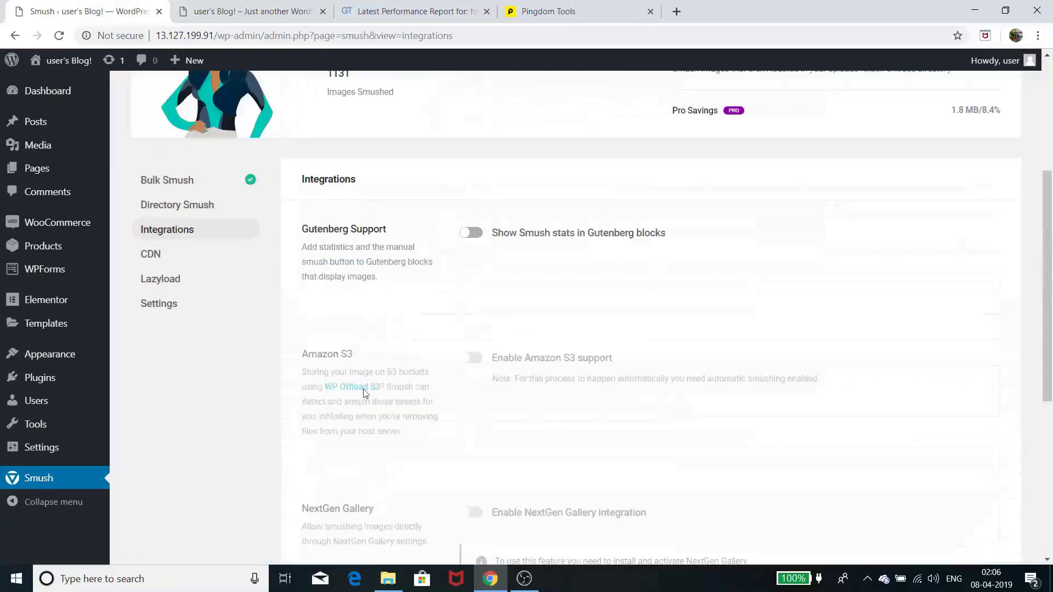
Examine Smush's CDN section and its description of the Pro feature.
click(149, 257)
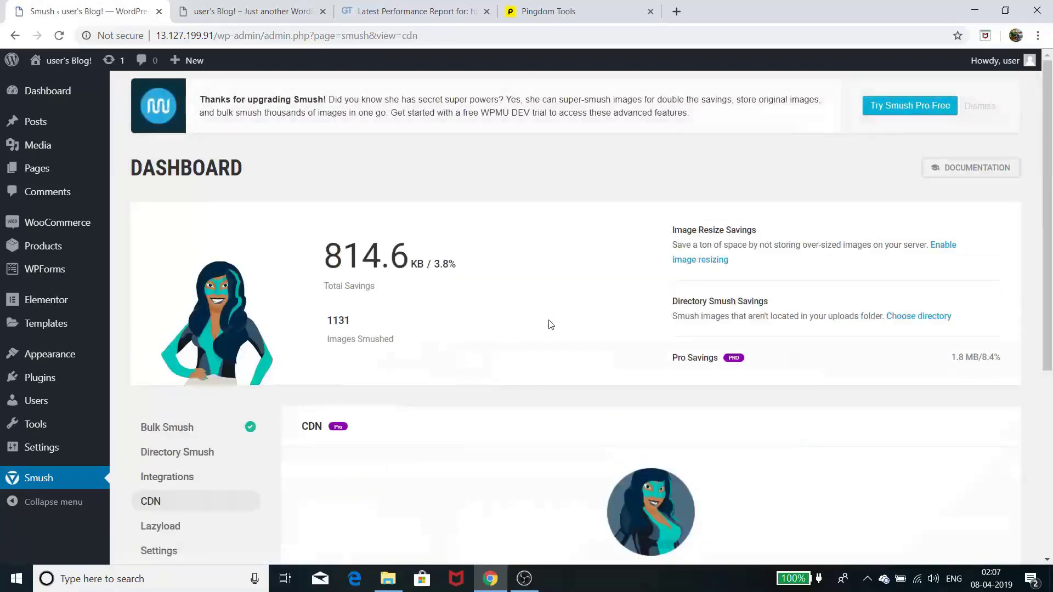
scroll(559, 324, down, 2)
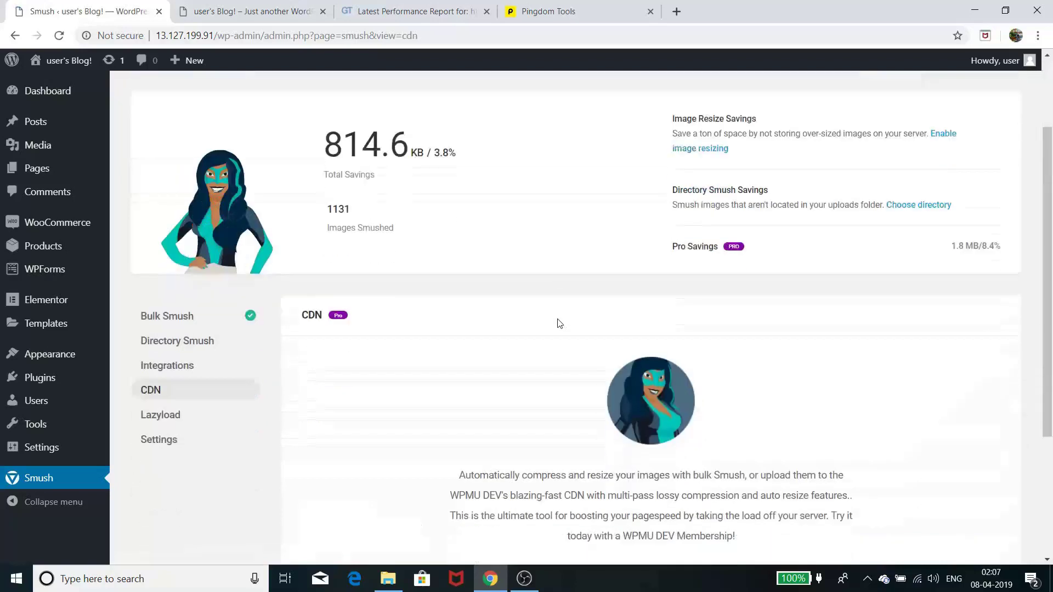
scroll(558, 324, down, 2)
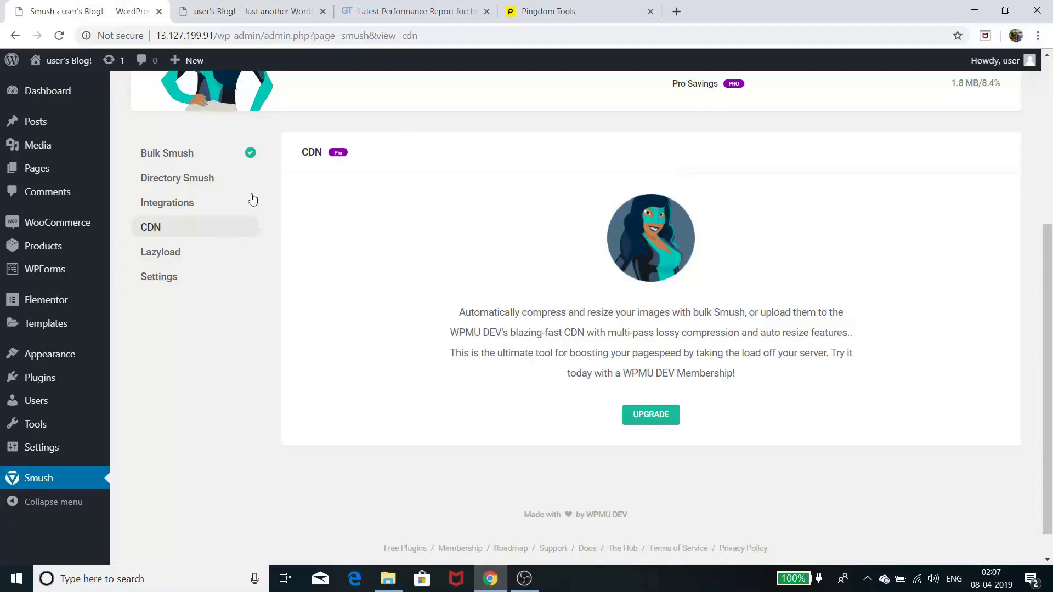
mouse_move(349, 156)
scroll(434, 243, up, 1)
scroll(434, 243, up, 2)
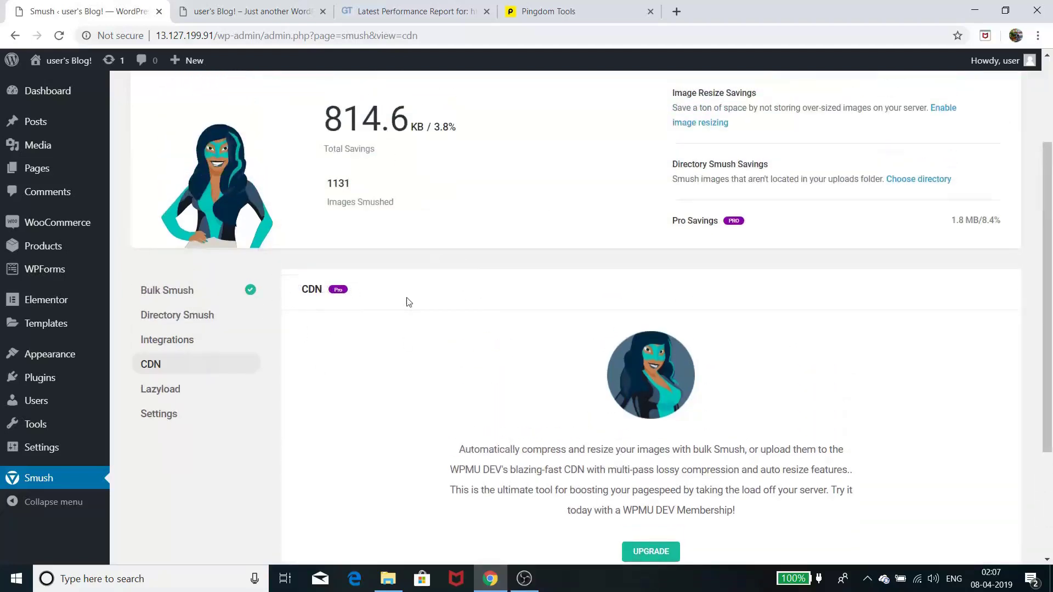
scroll(406, 302, down, 2)
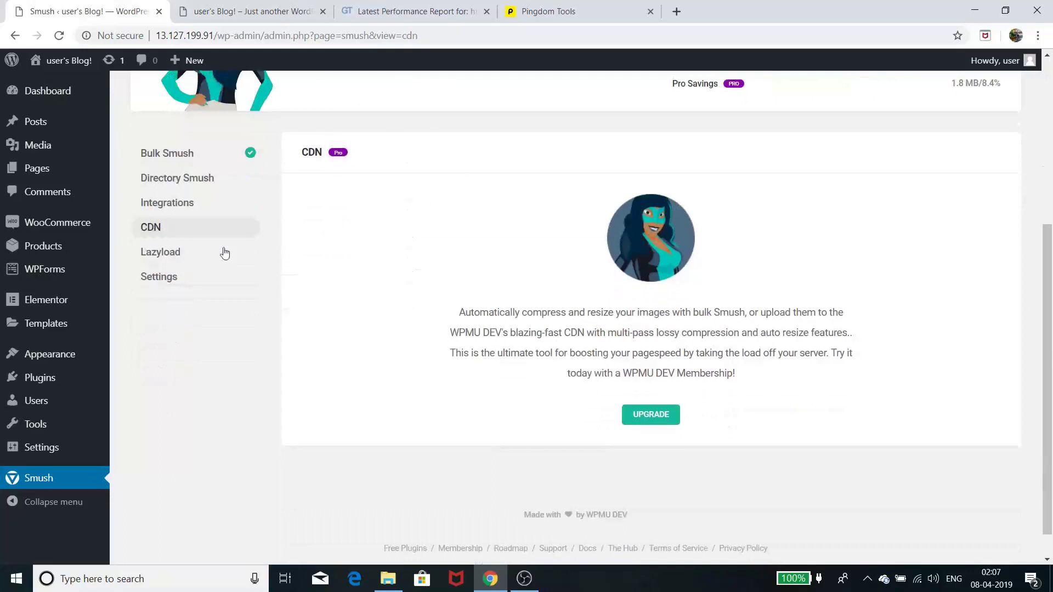
Open Smush's Lazyload section and read what the feature does.
click(170, 257)
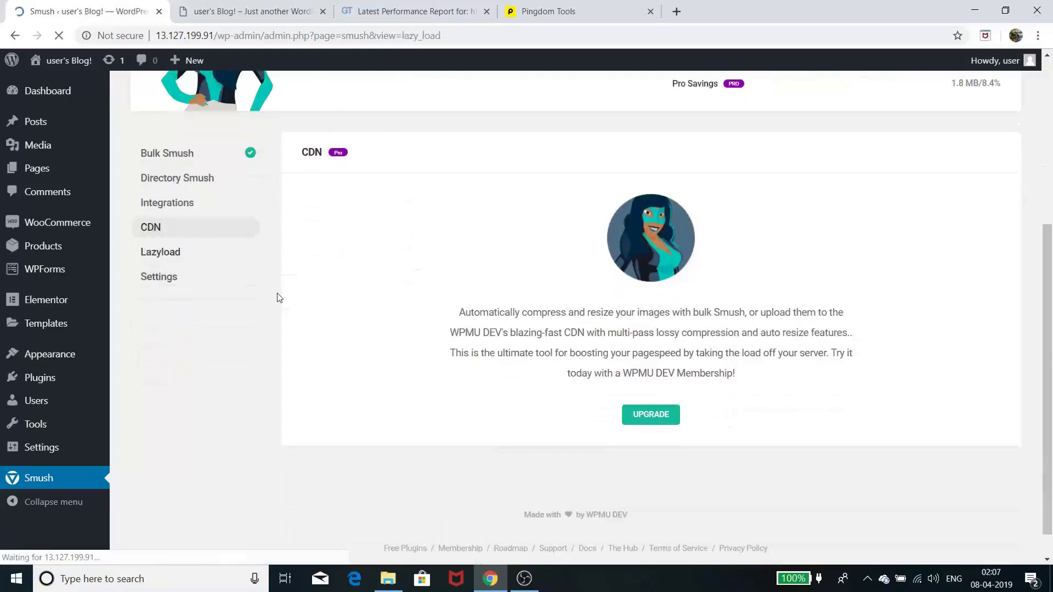
scroll(471, 315, down, 3)
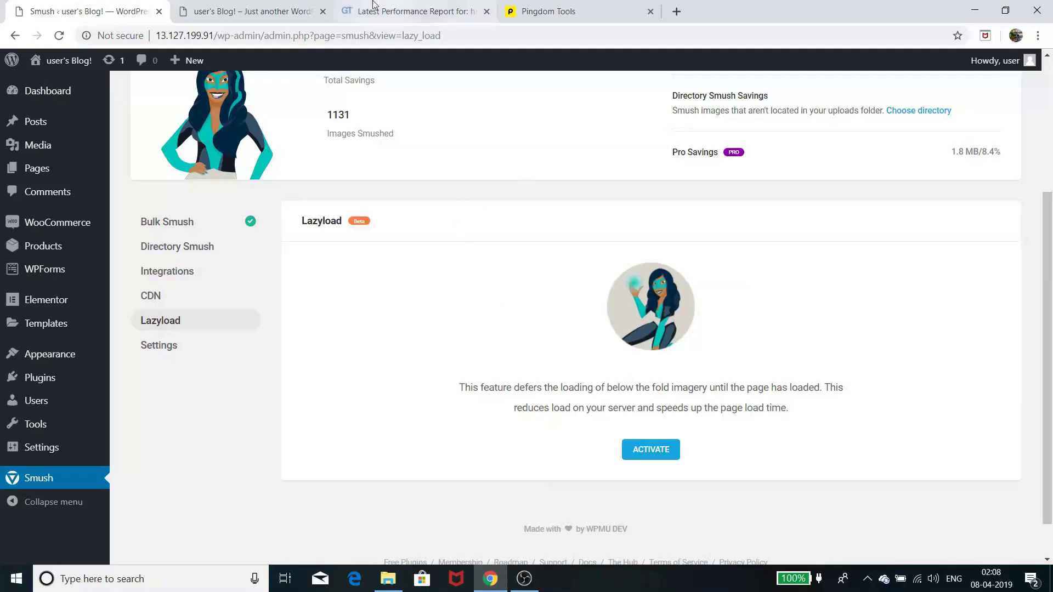
Switch to the storefront, open the Store page and list all products with an empty product search.
click(262, 12)
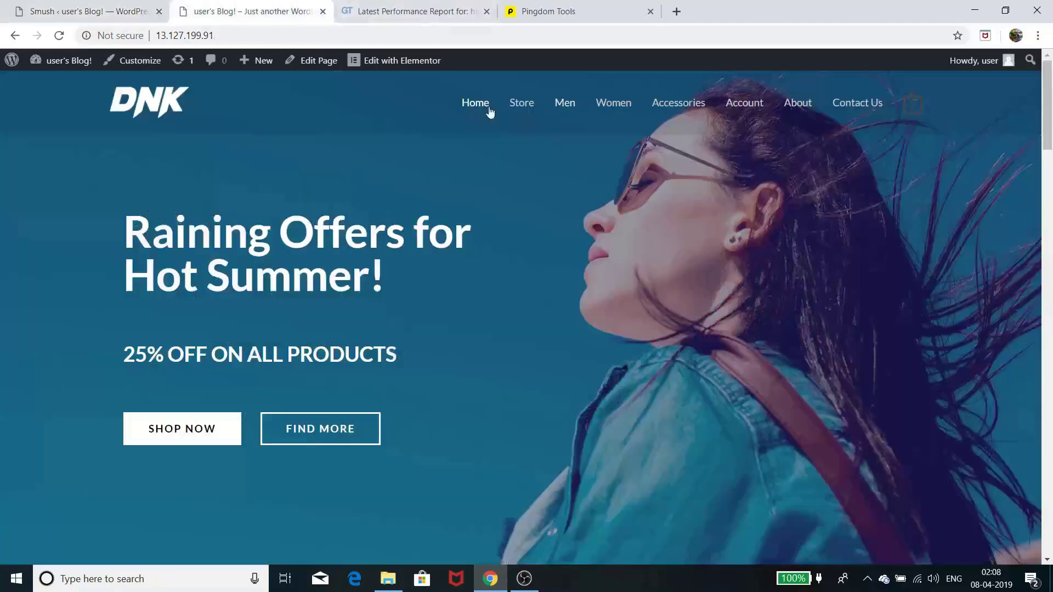
click(523, 106)
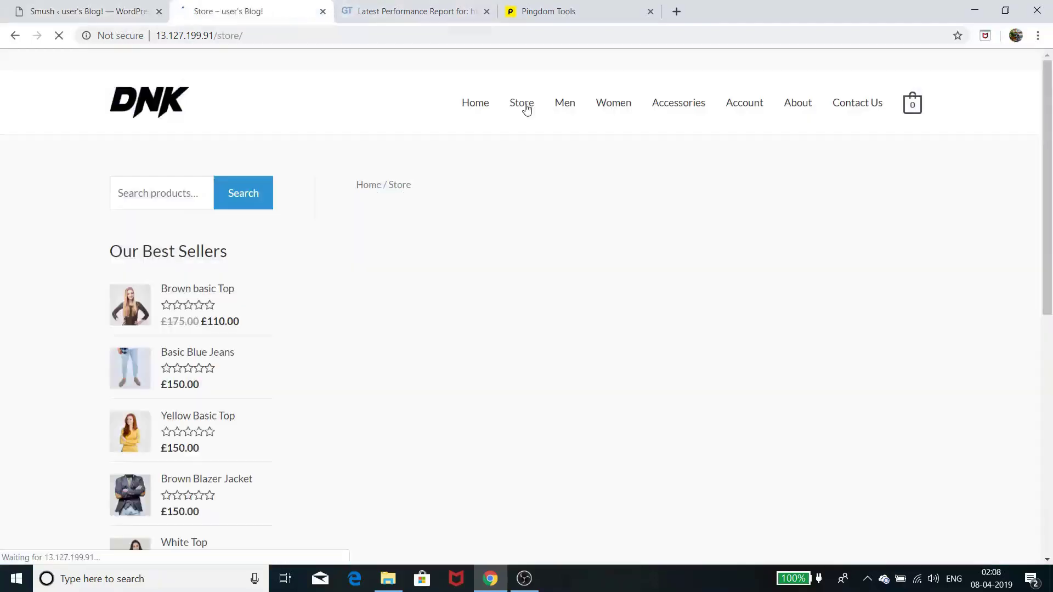
click(245, 198)
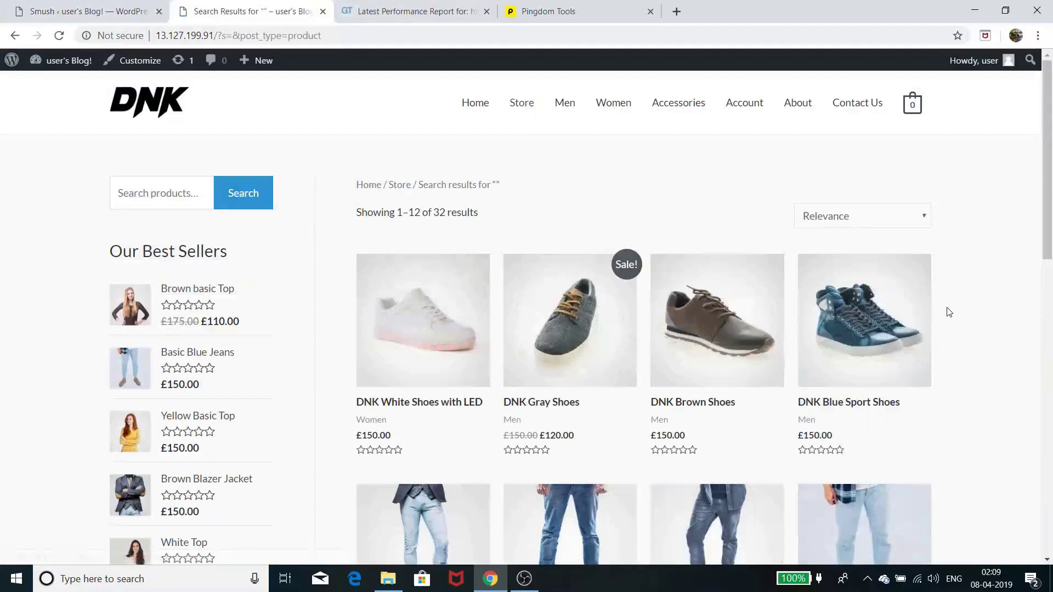
Look through the product results page from top to bottom to see the images that lazy loading would defer.
scroll(949, 312, down, 6)
scroll(949, 311, down, 4)
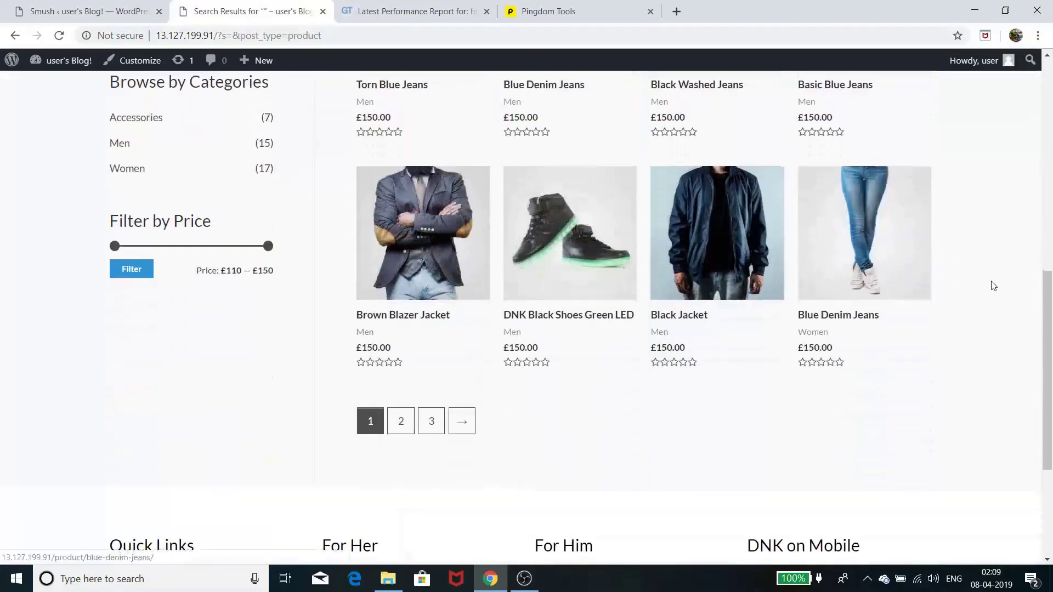
scroll(991, 284, up, 10)
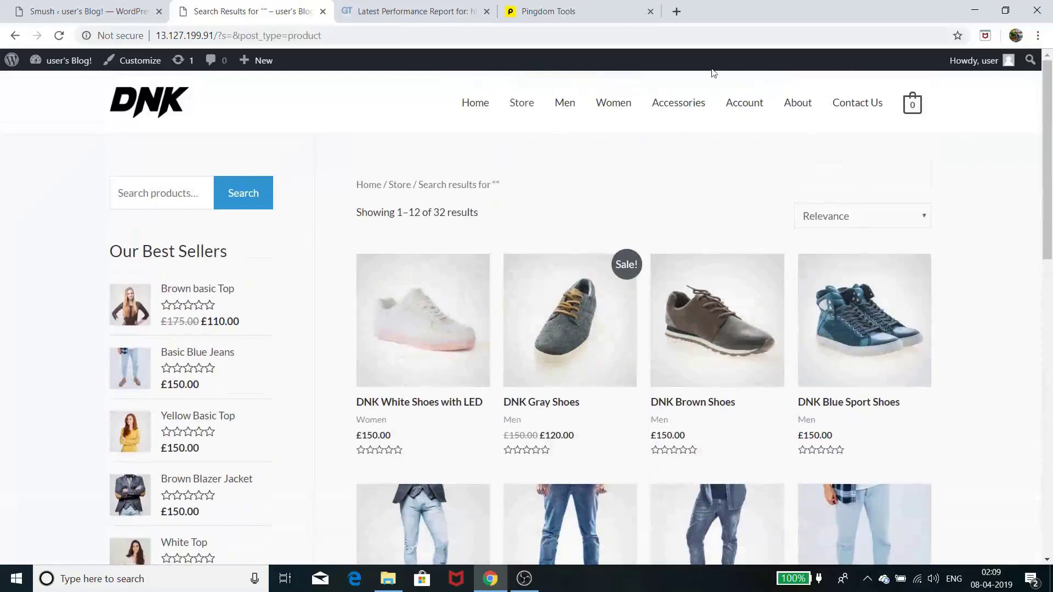
scroll(711, 249, down, 11)
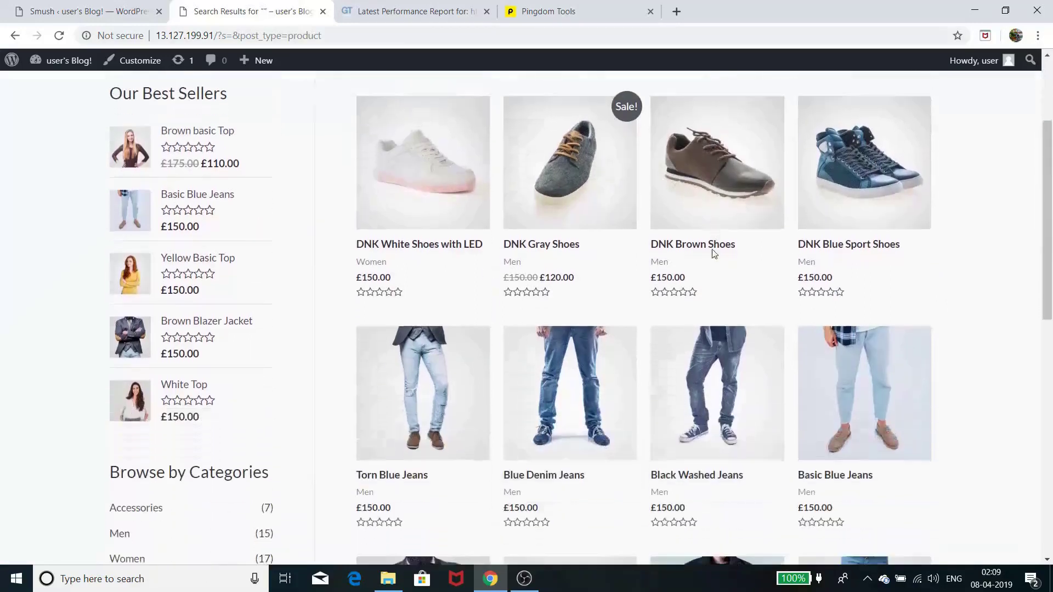
scroll(846, 378, up, 4)
scroll(846, 378, up, 7)
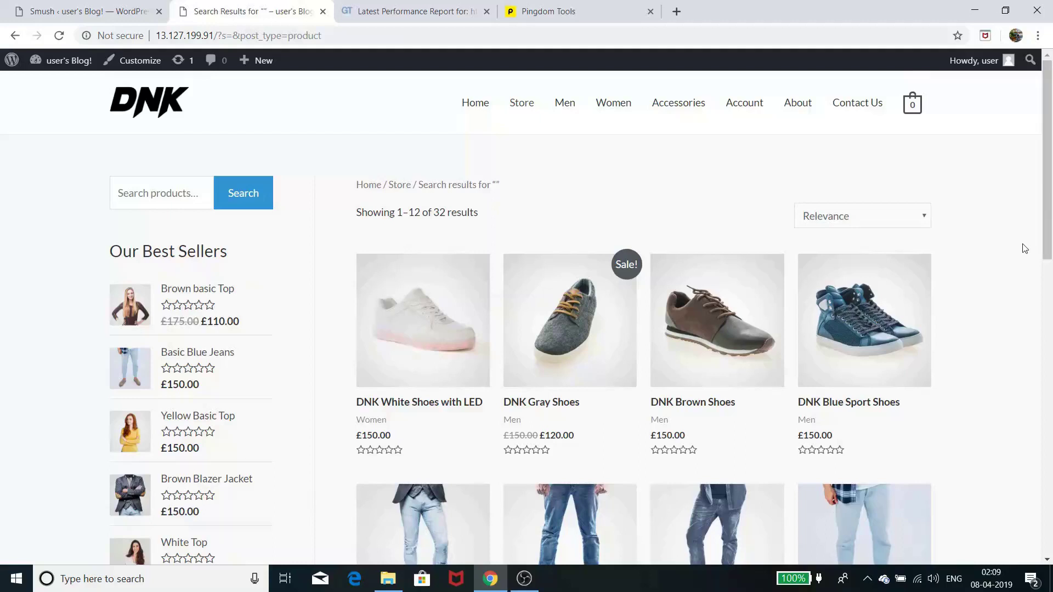
scroll(1024, 248, down, 7)
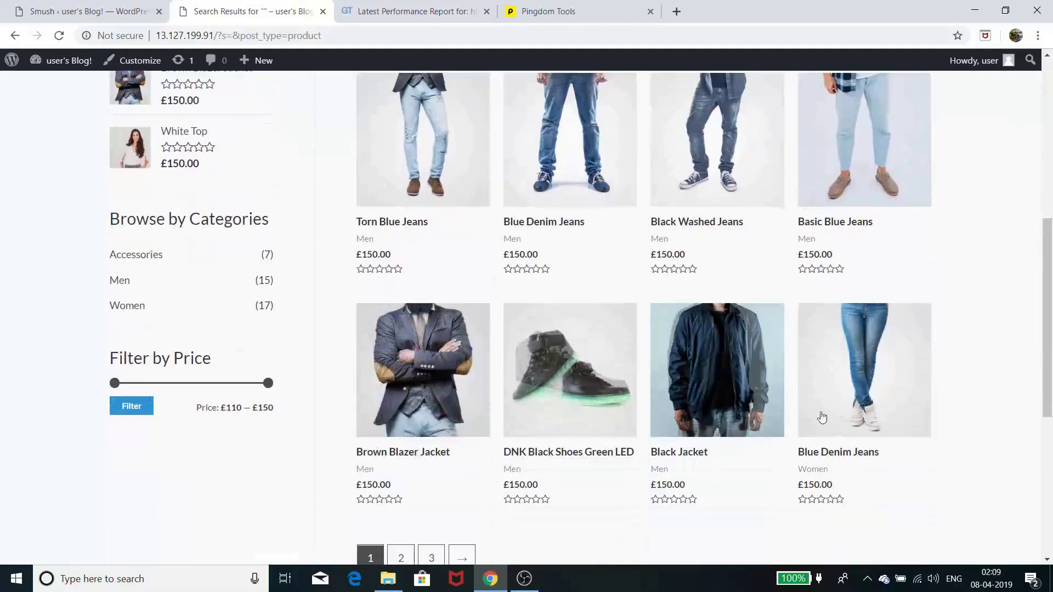
scroll(695, 411, up, 7)
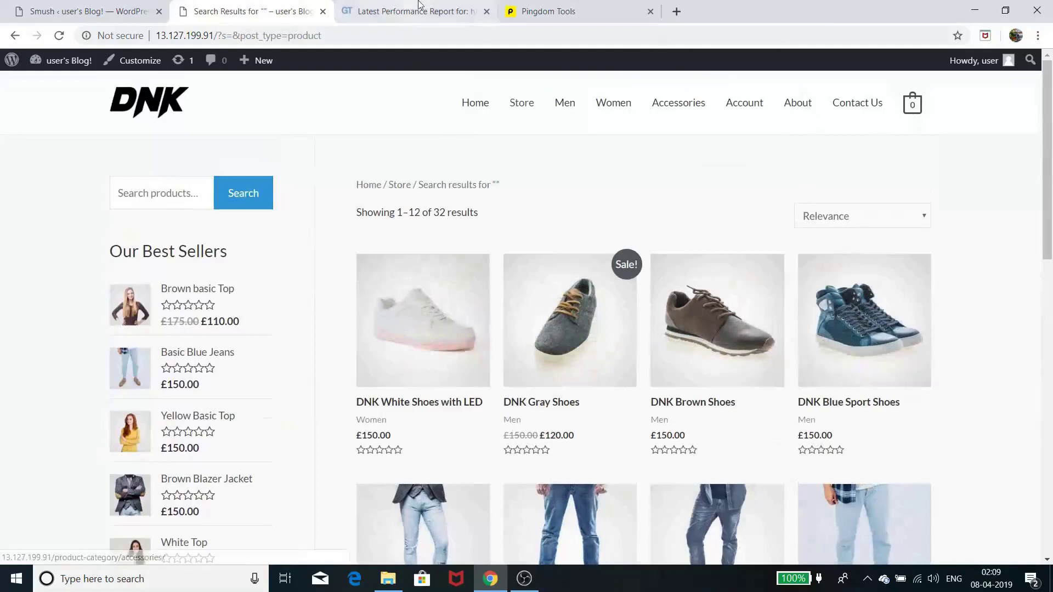
Return to Smush's Lazyload section and activate lazy loading.
click(118, 12)
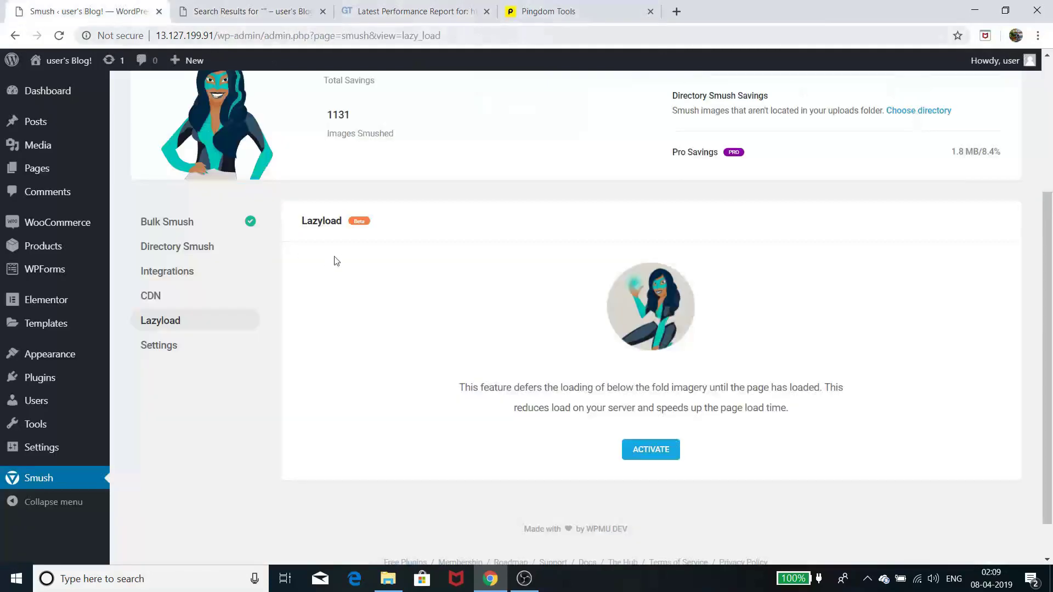
click(665, 455)
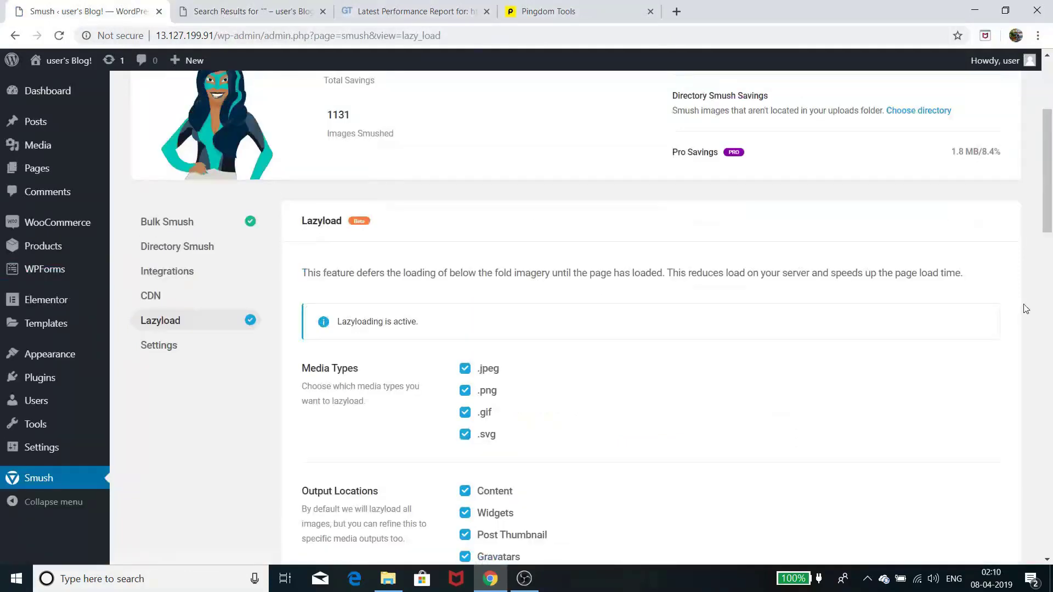
Review the Lazyload settings for media types, output locations, animation, included post types, exclusions and script method.
scroll(1026, 308, down, 4)
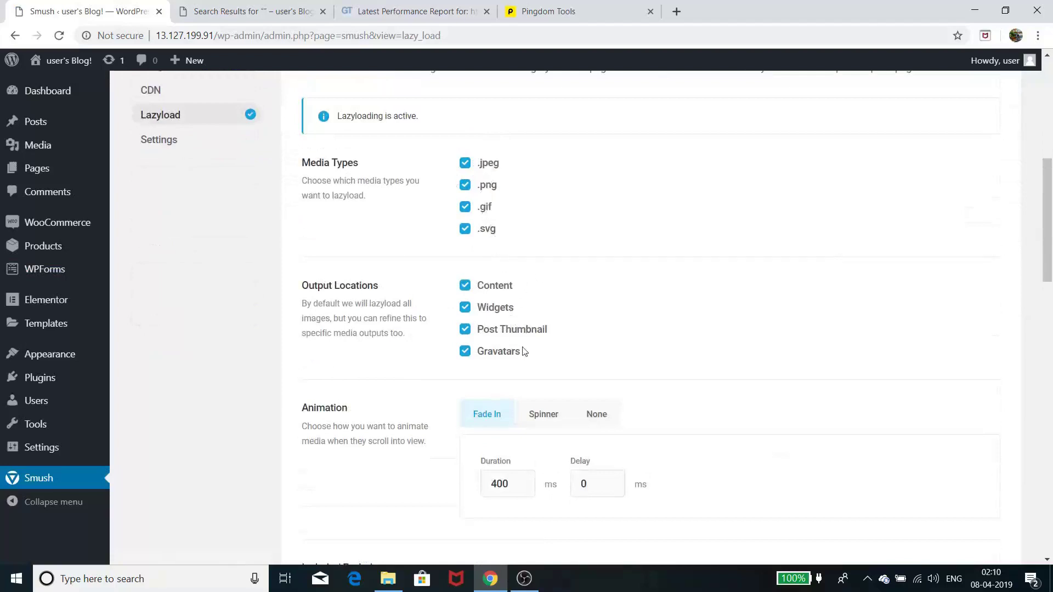
scroll(930, 283, down, 3)
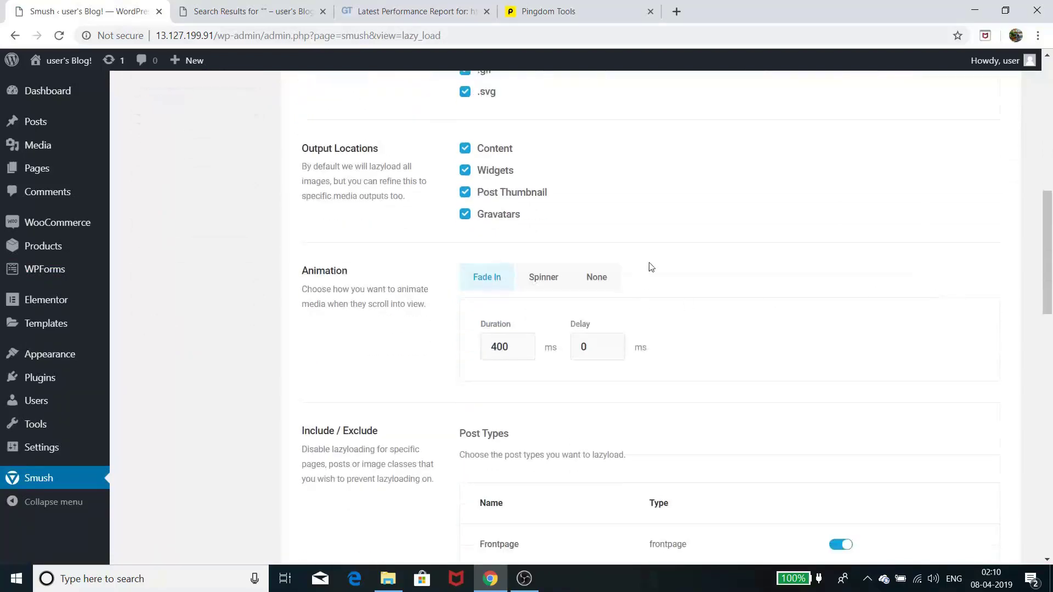
scroll(802, 302, down, 1)
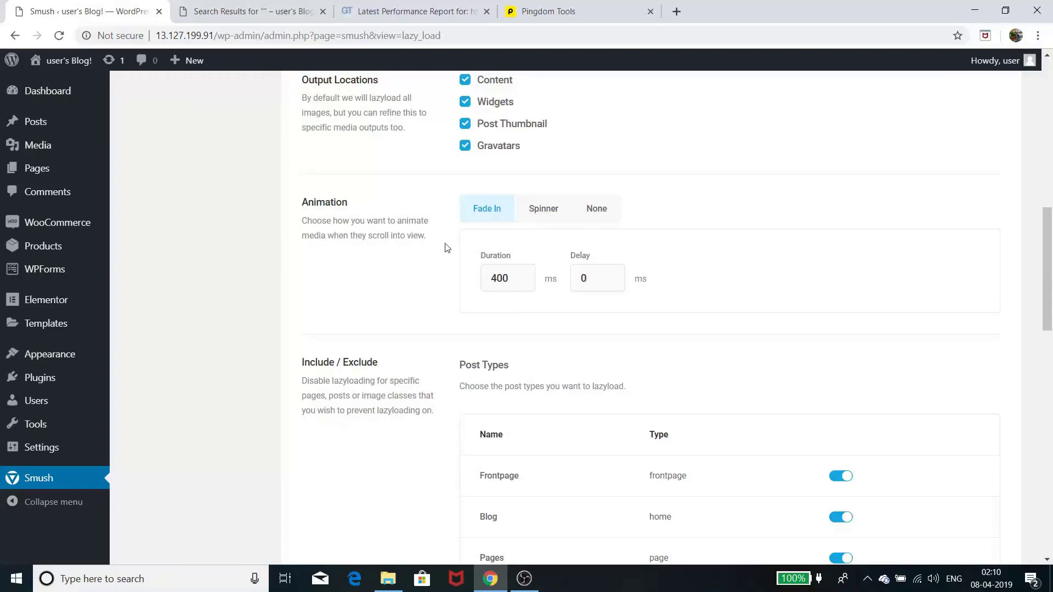
scroll(895, 223, down, 8)
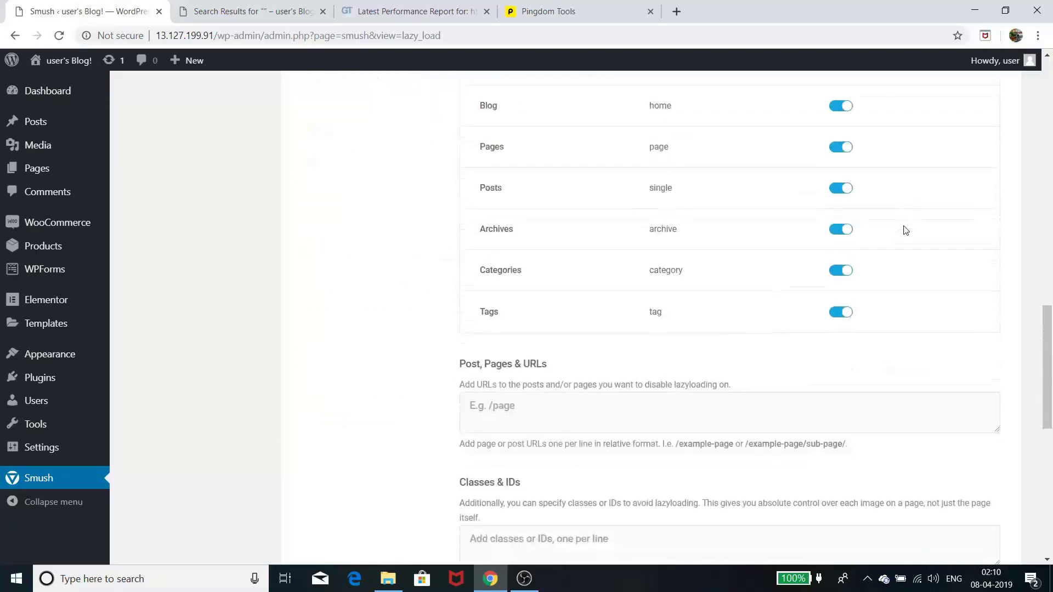
scroll(905, 231, down, 6)
scroll(905, 230, down, 1)
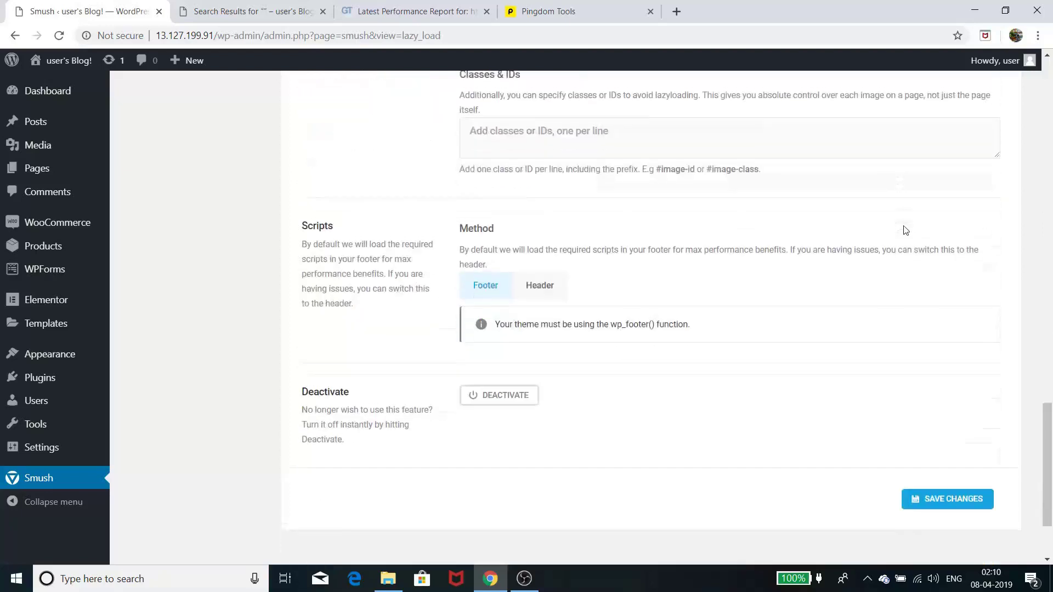
scroll(902, 228, up, 2)
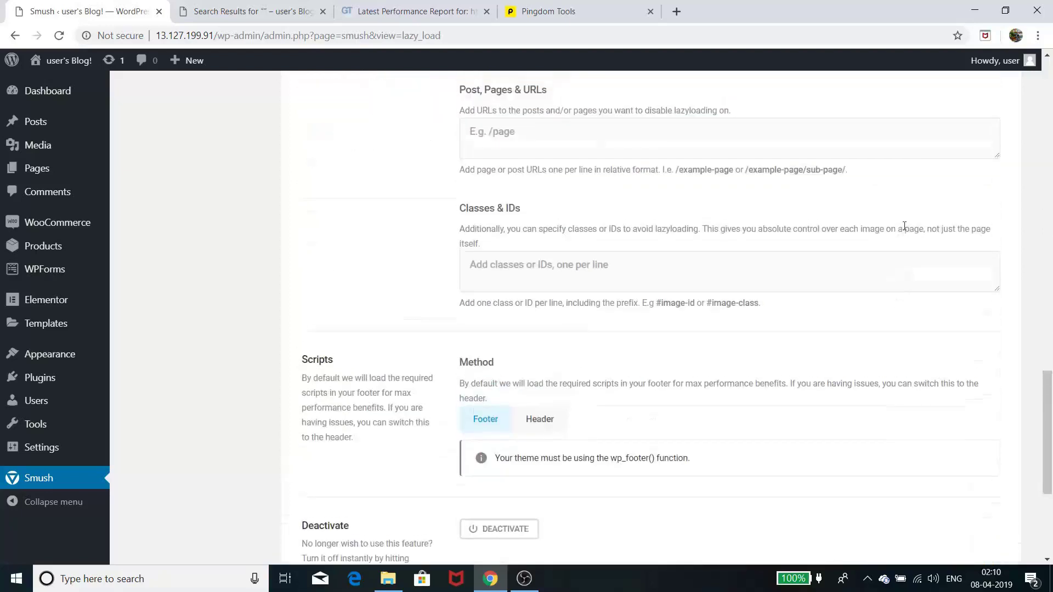
scroll(905, 228, up, 10)
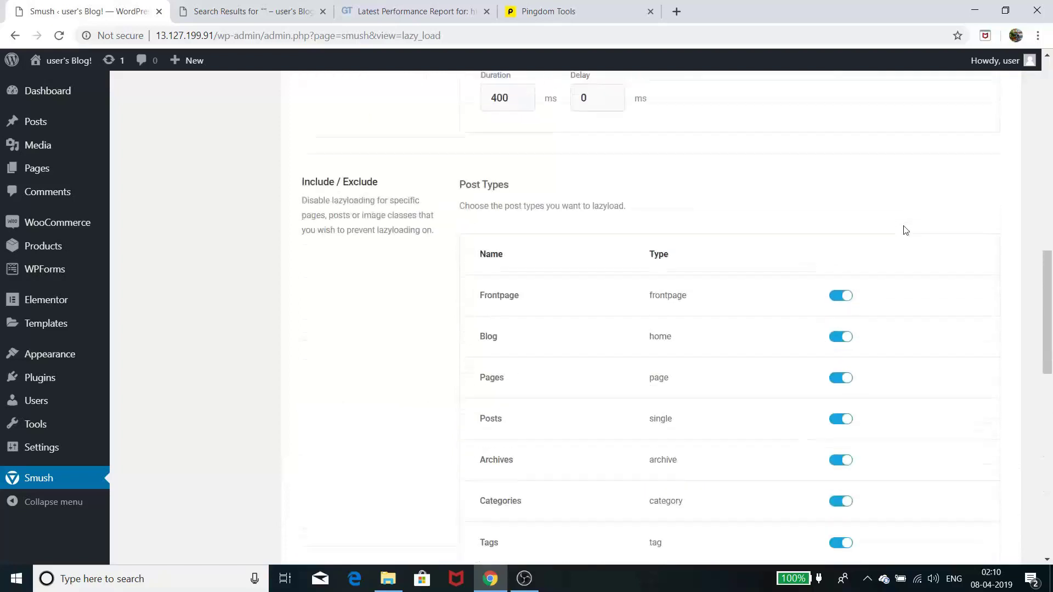
scroll(905, 231, up, 2)
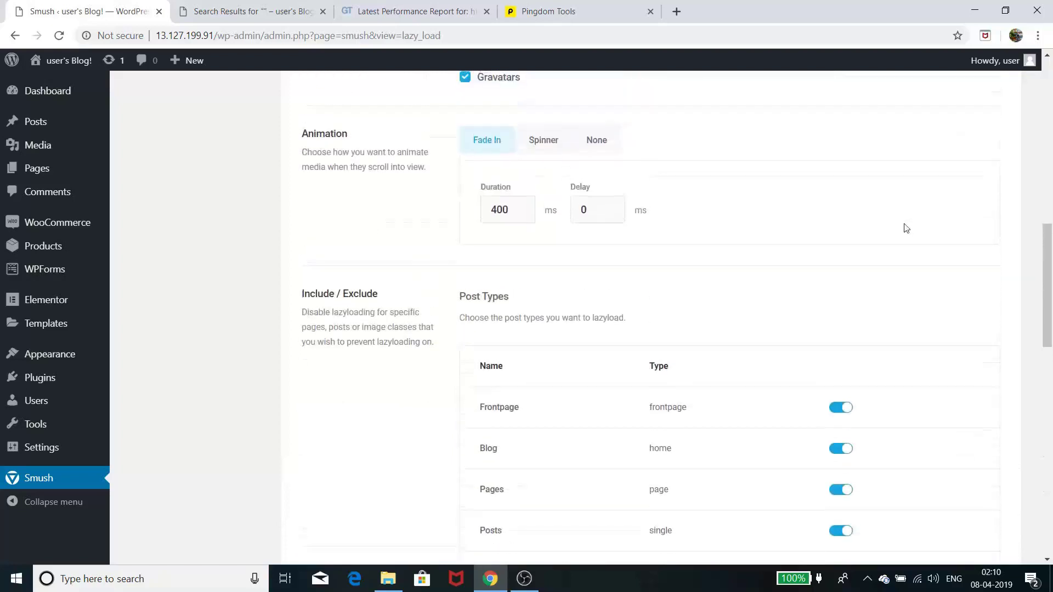
scroll(908, 228, up, 11)
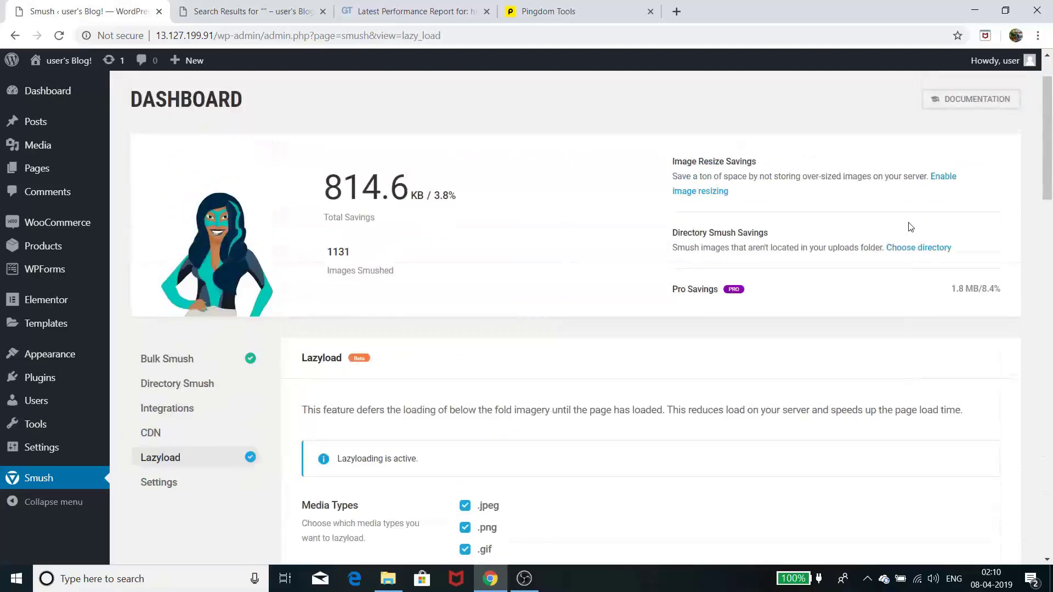
Open Smush's Settings section and review the translation, color accessibility, usage tracking and uninstallation data options.
scroll(908, 226, down, 4)
click(148, 280)
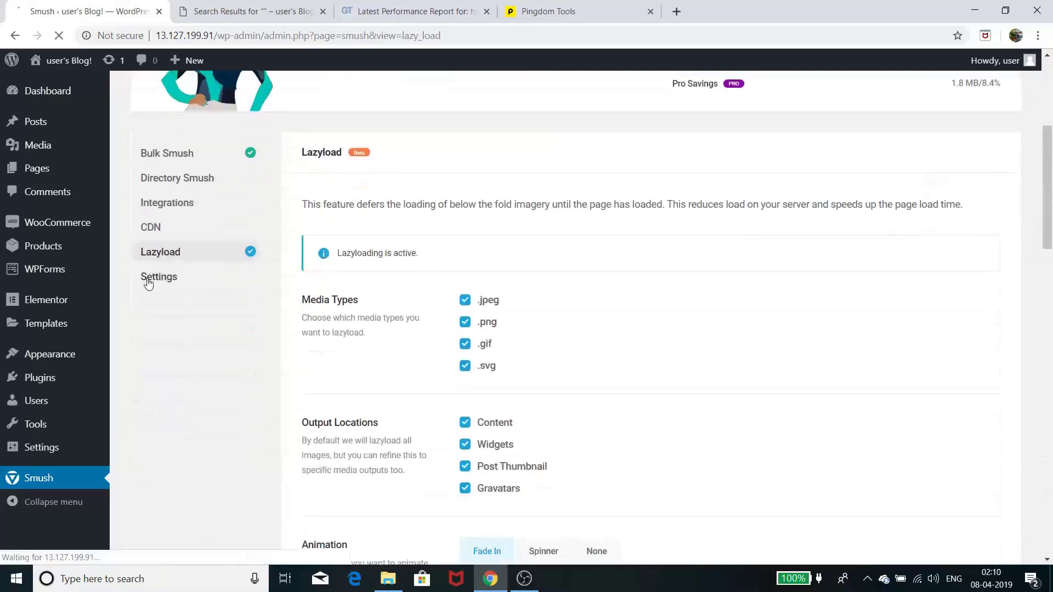
scroll(830, 207, down, 8)
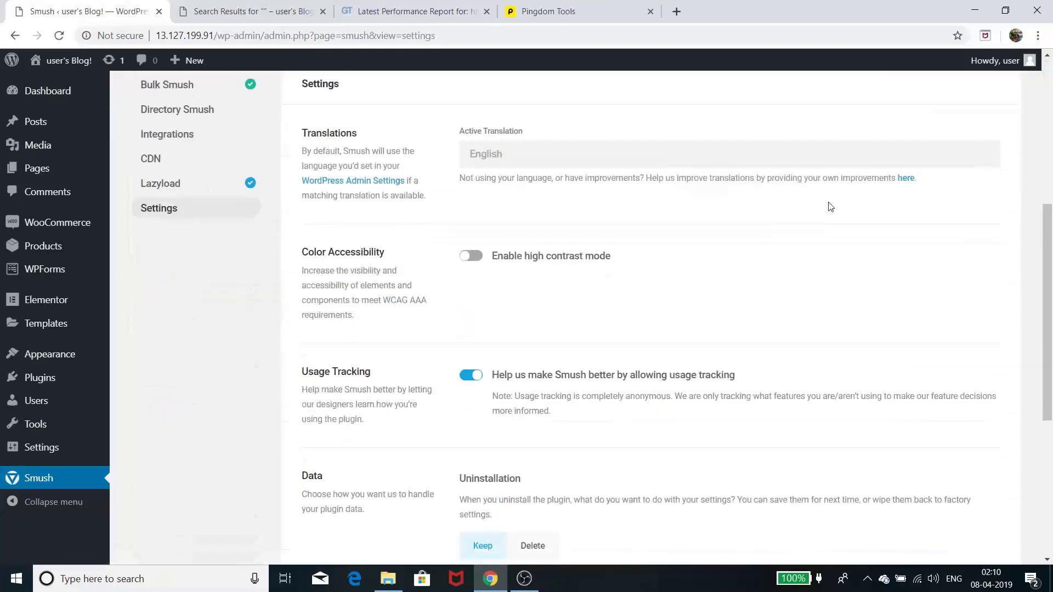
Look through the remaining Smush settings, including the uninstallation data and factory reset options, and return to the savings summary.
scroll(830, 207, down, 4)
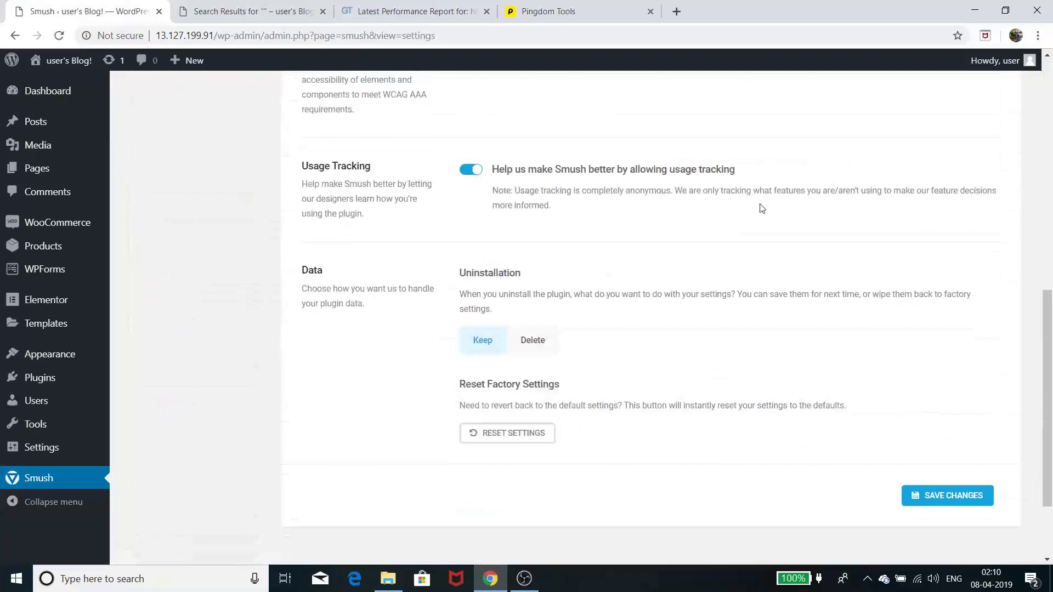
scroll(761, 208, down, 3)
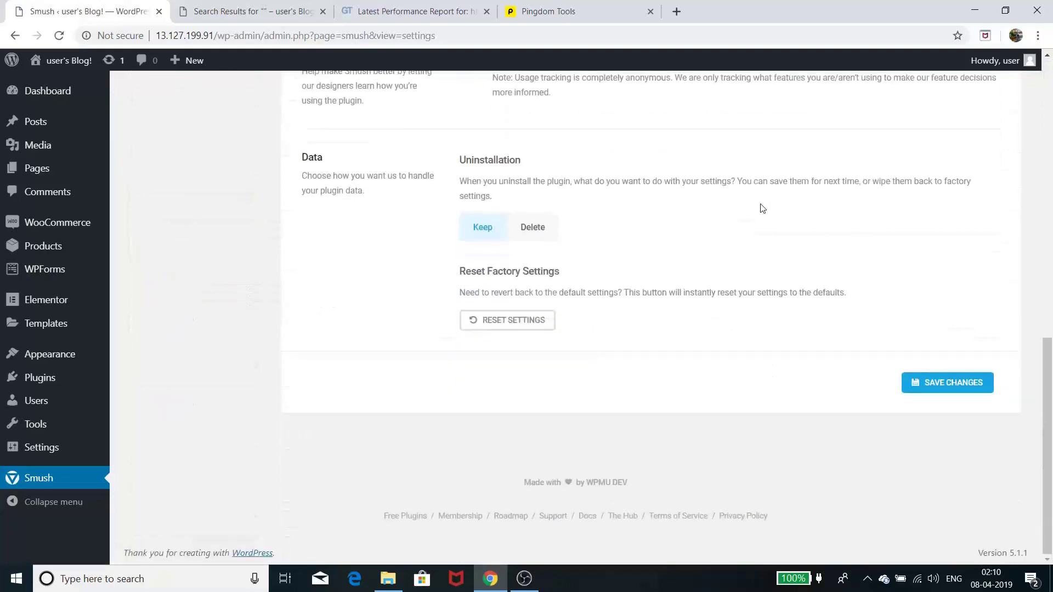
scroll(762, 208, up, 6)
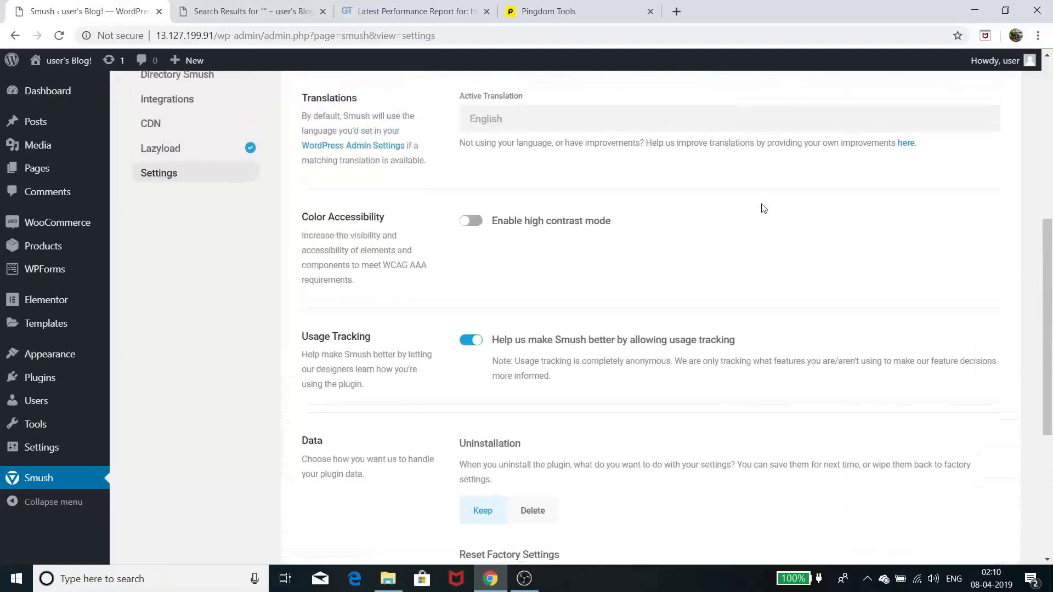
scroll(761, 204, up, 1)
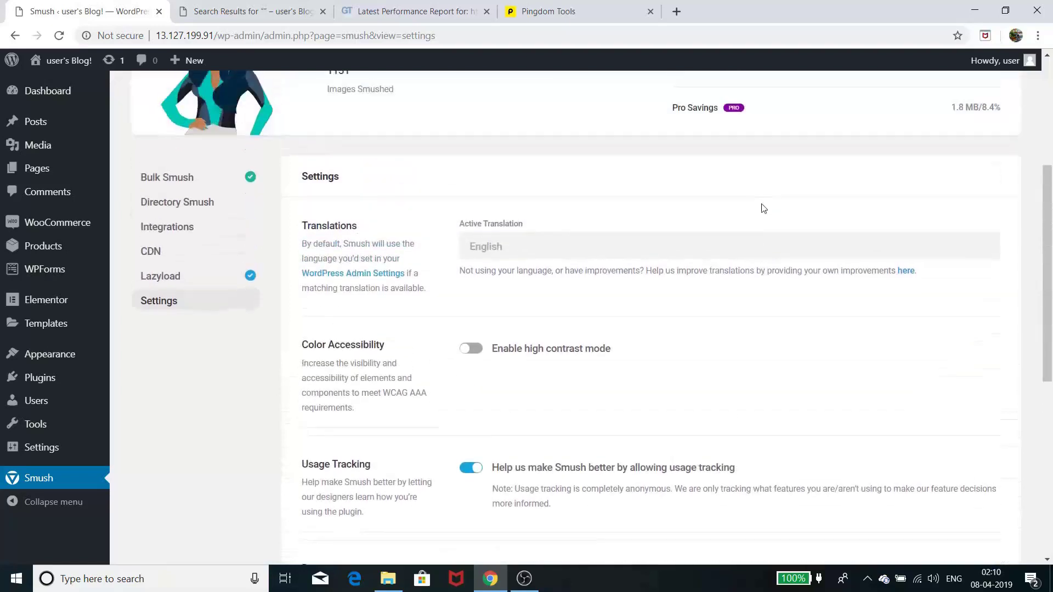
scroll(763, 208, up, 4)
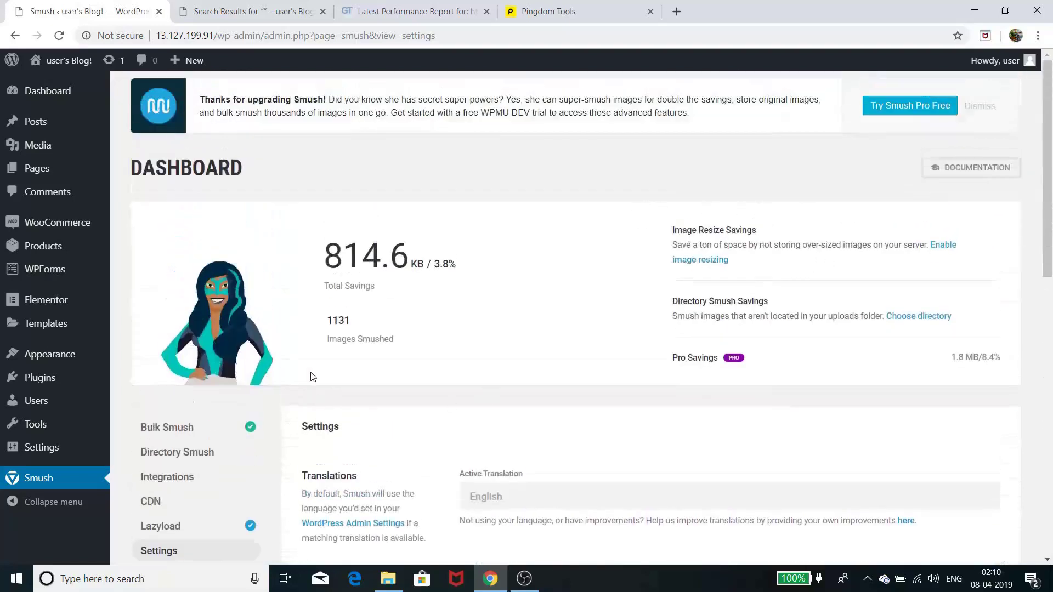
Open Smush's Bulk Smush section and check the total savings and the smushing status of the attachments.
click(183, 437)
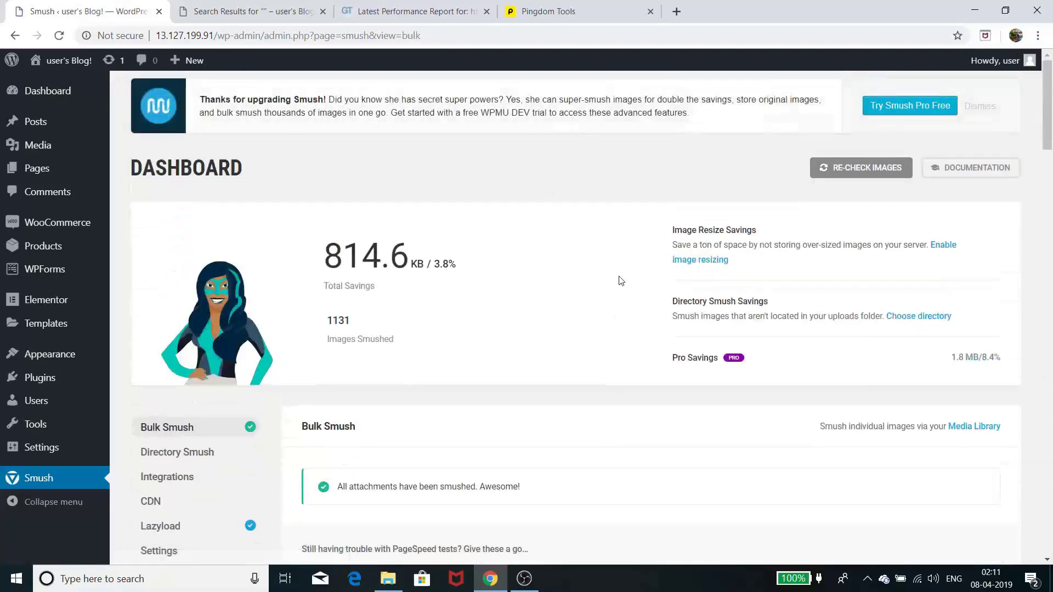
scroll(621, 281, down, 4)
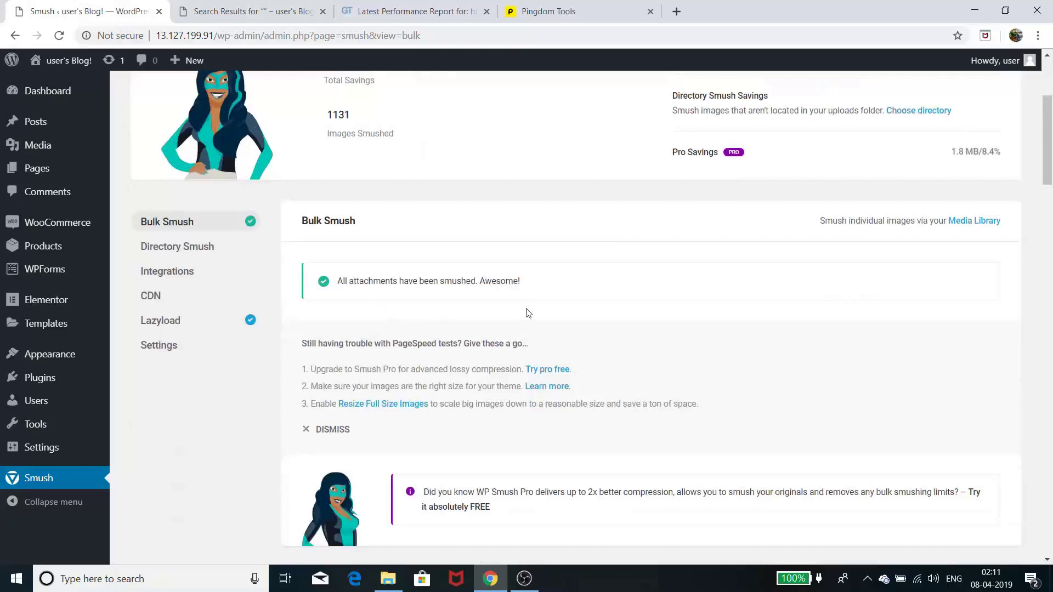
scroll(542, 258, up, 3)
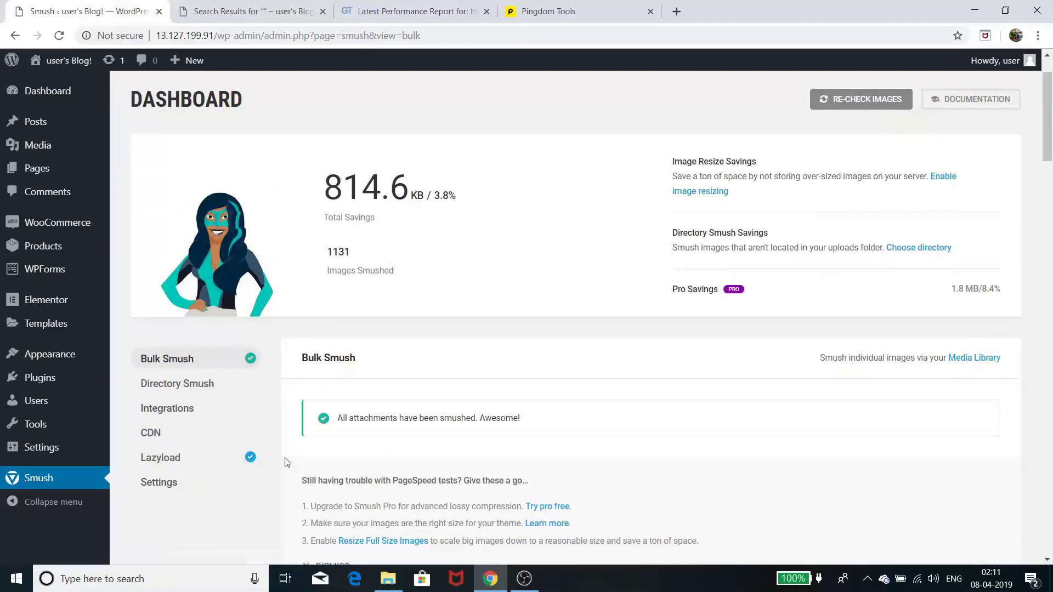
Switch to the baseline GTmetrix report and open the GTmetrix home page in a separate browser tab.
click(381, 8)
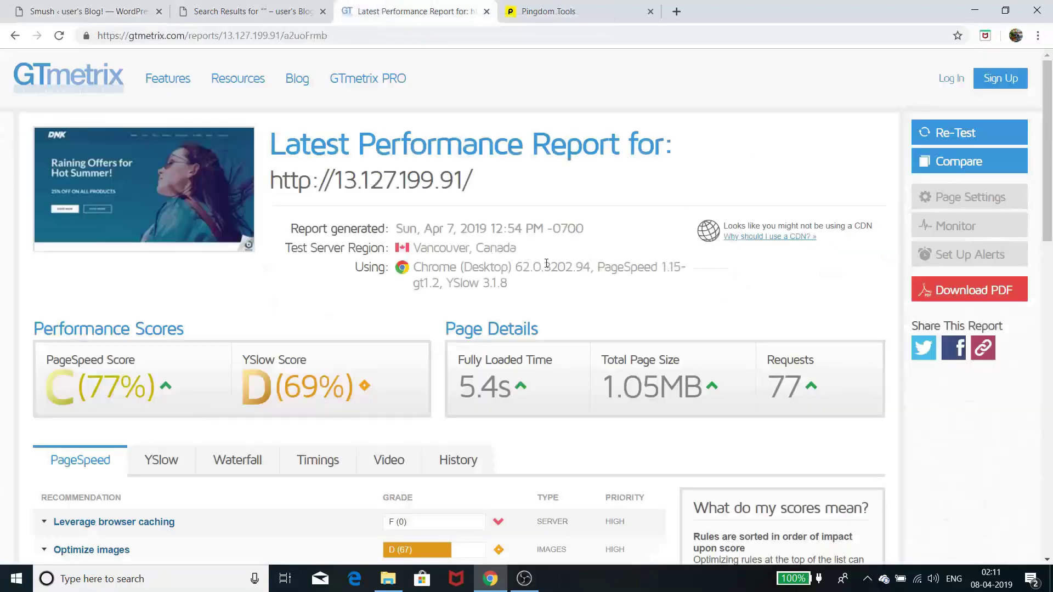
right_click(104, 80)
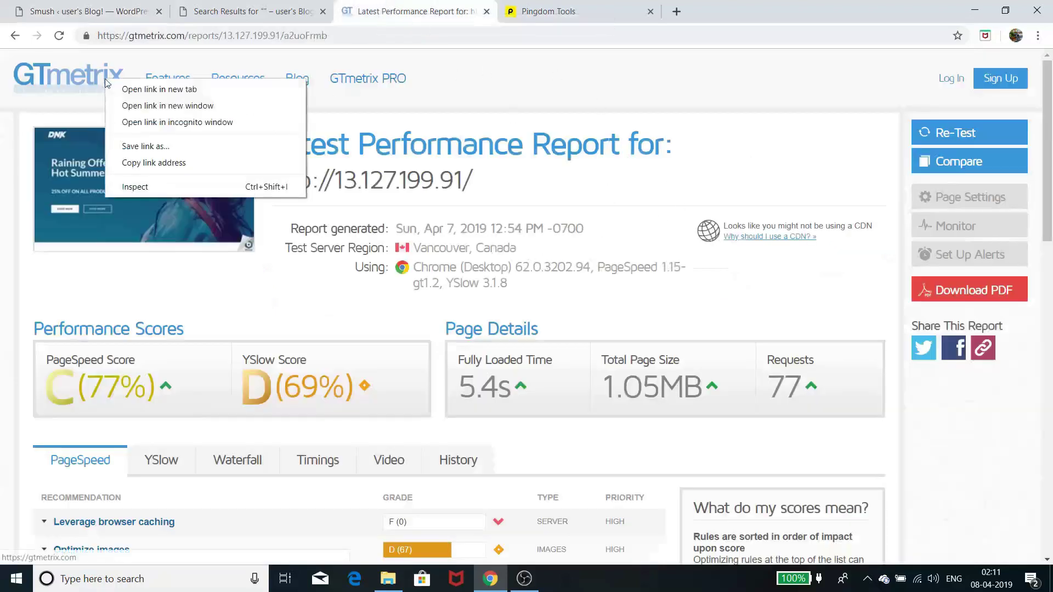
click(139, 91)
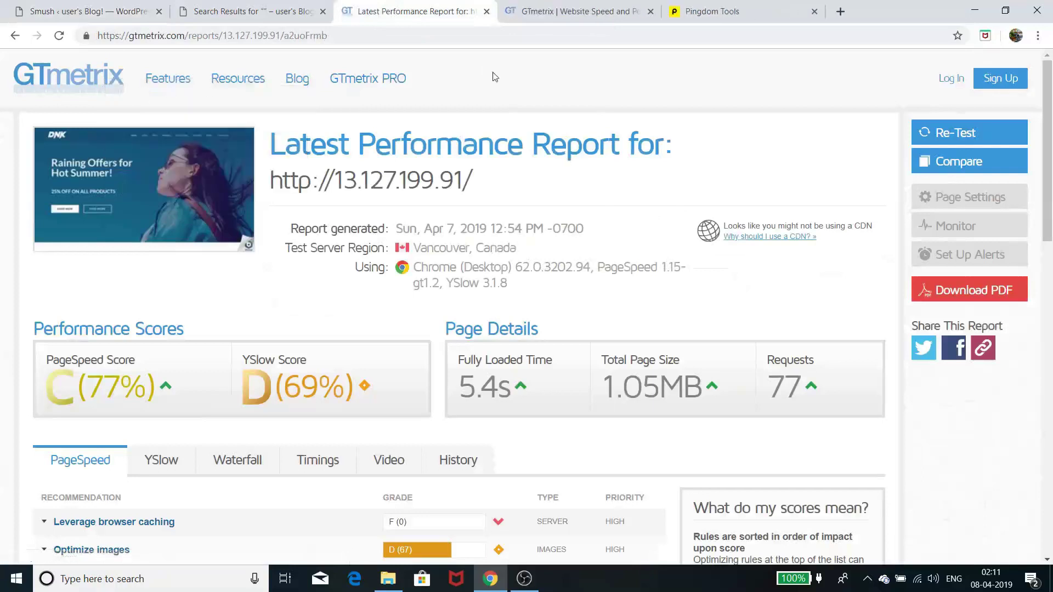
click(578, 14)
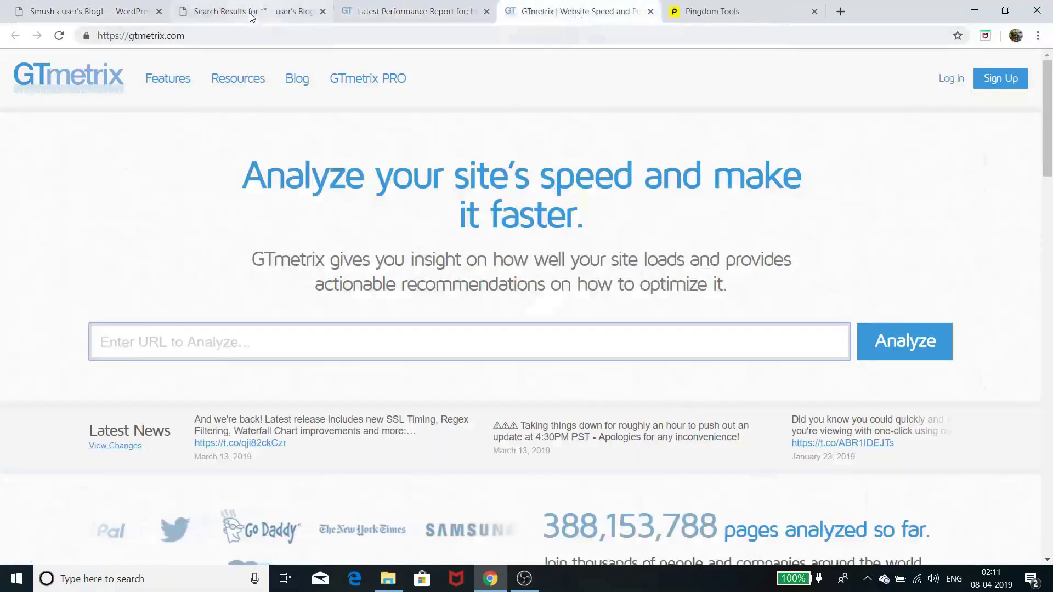
Copy the store's address 13.127.199.91 from the URL of the Smush admin page.
click(378, 12)
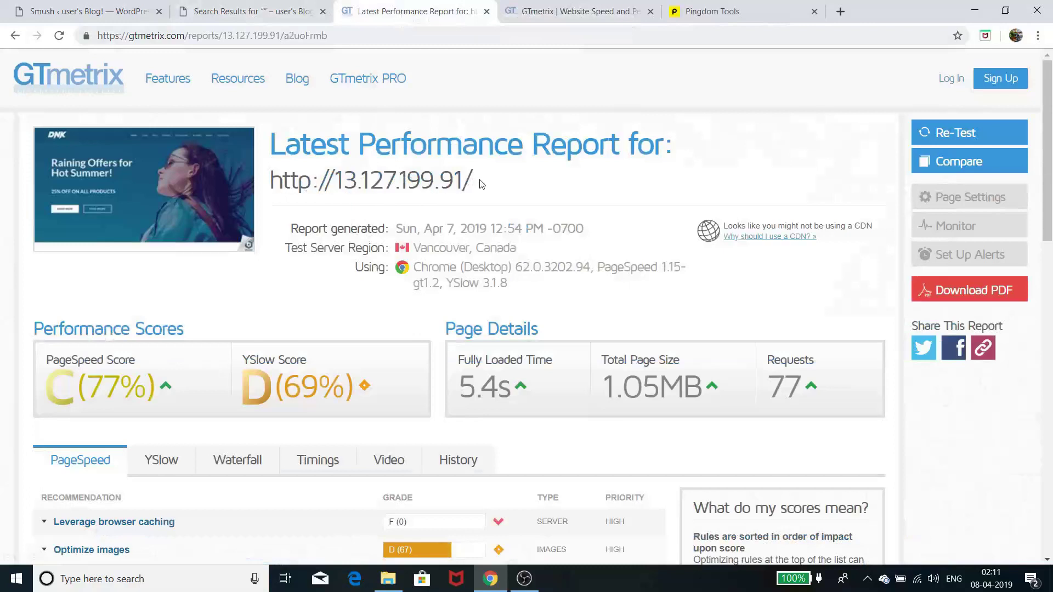
drag(480, 182, 268, 185)
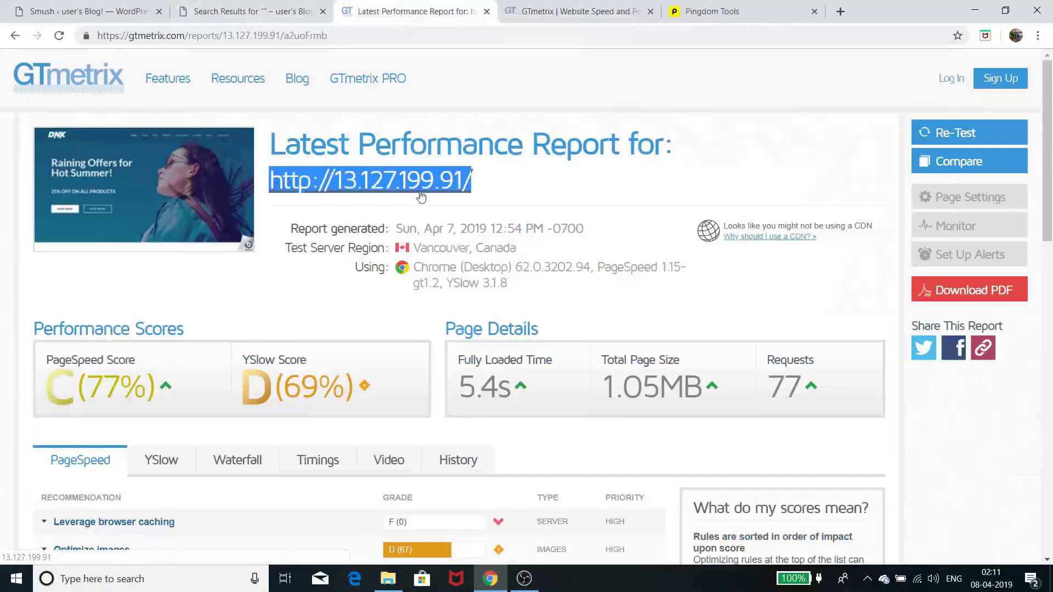
click(126, 12)
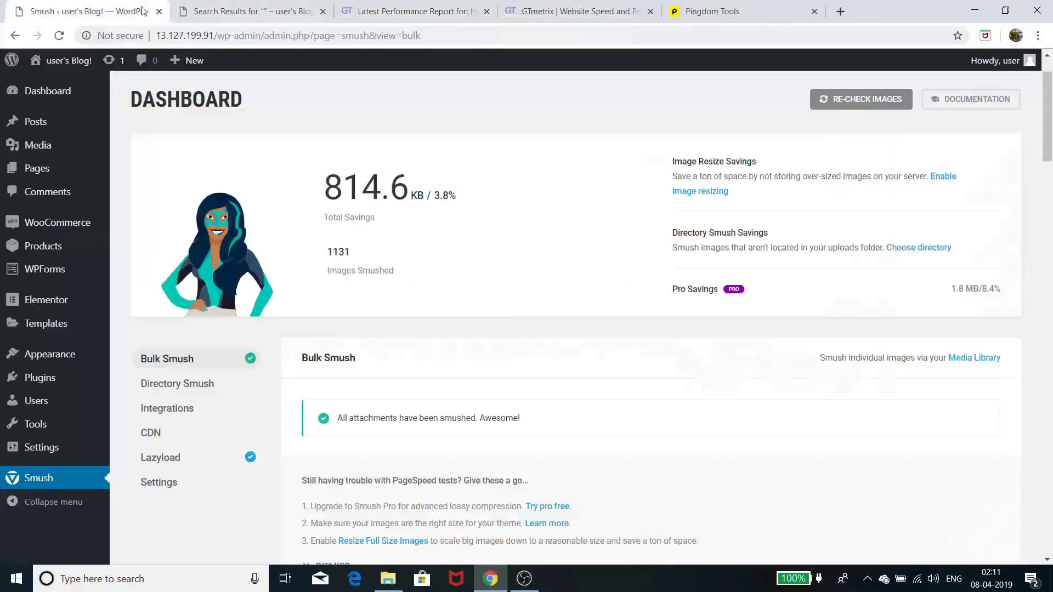
drag(214, 37, 156, 36)
right_click(163, 41)
click(195, 115)
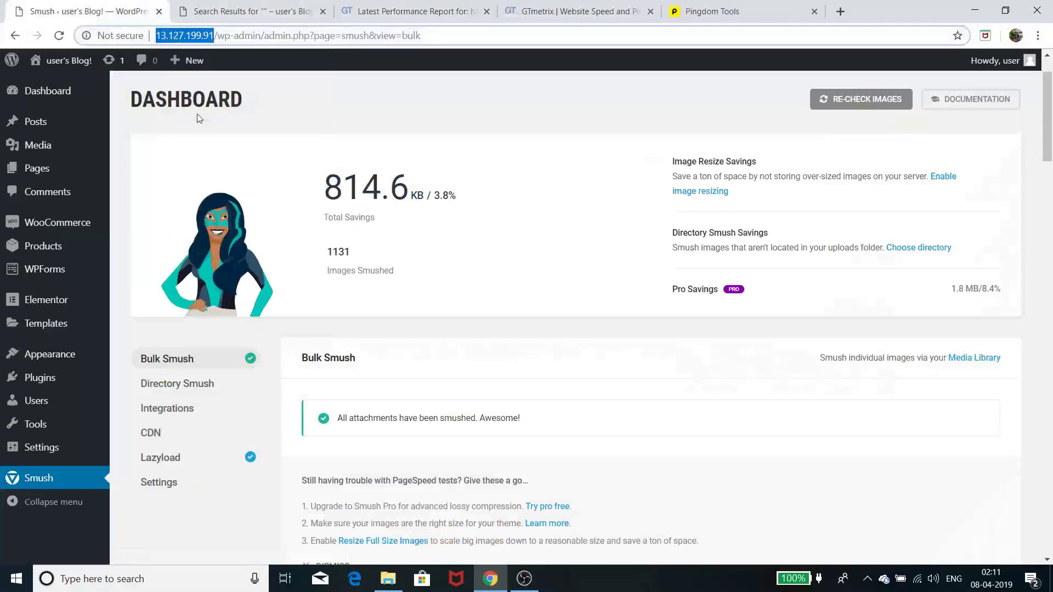
click(427, 11)
click(540, 8)
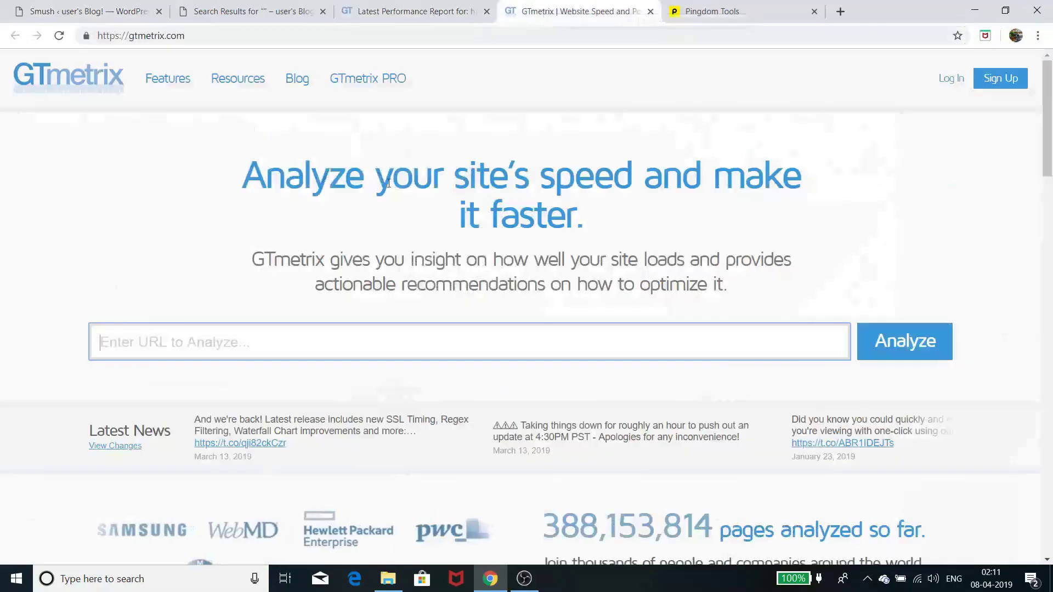
right_click(389, 344)
click(421, 452)
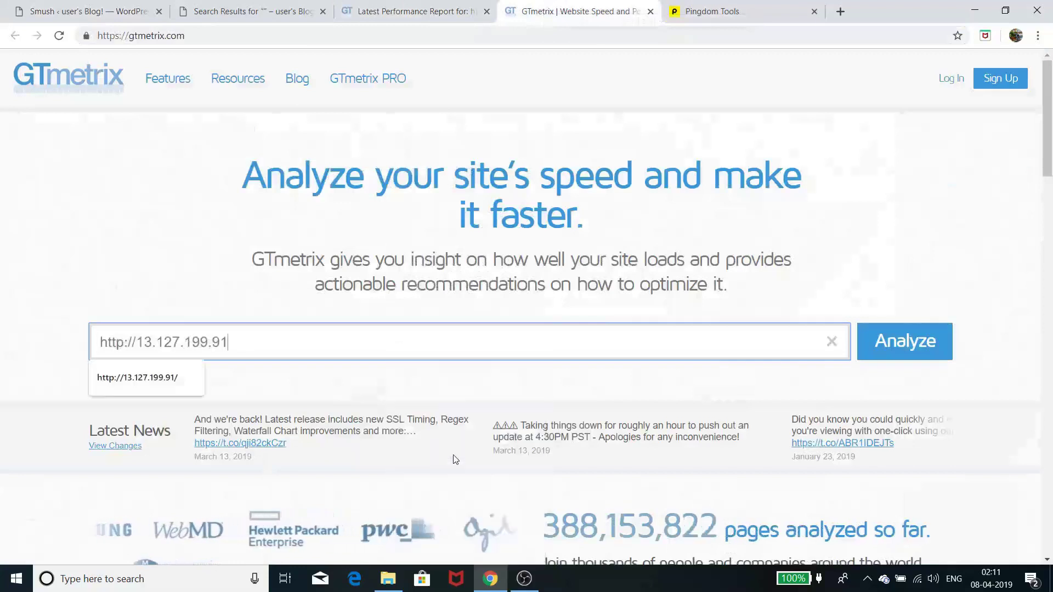
click(904, 349)
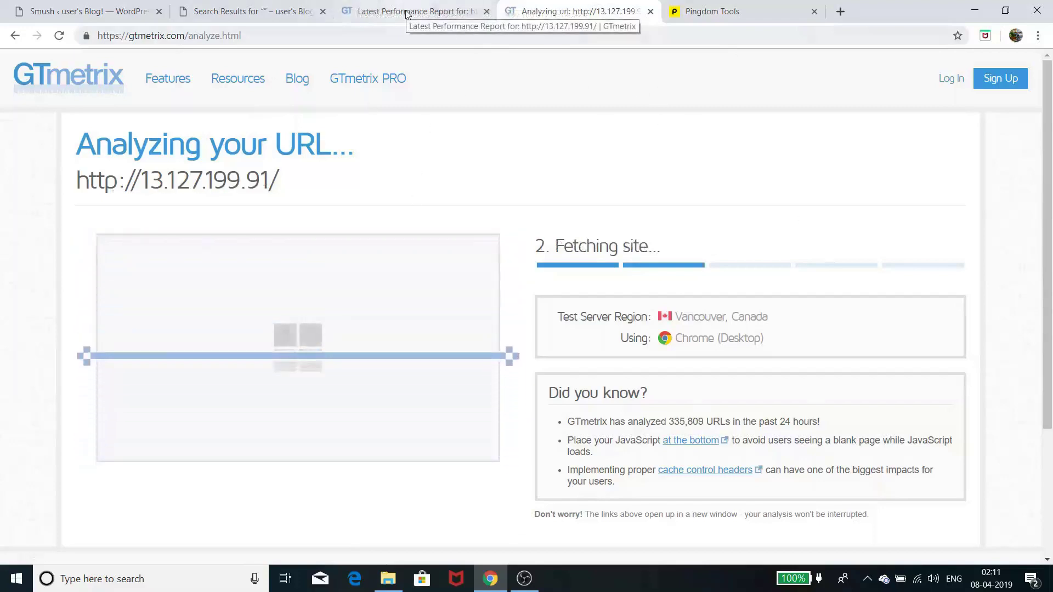
scroll(610, 302, down, 3)
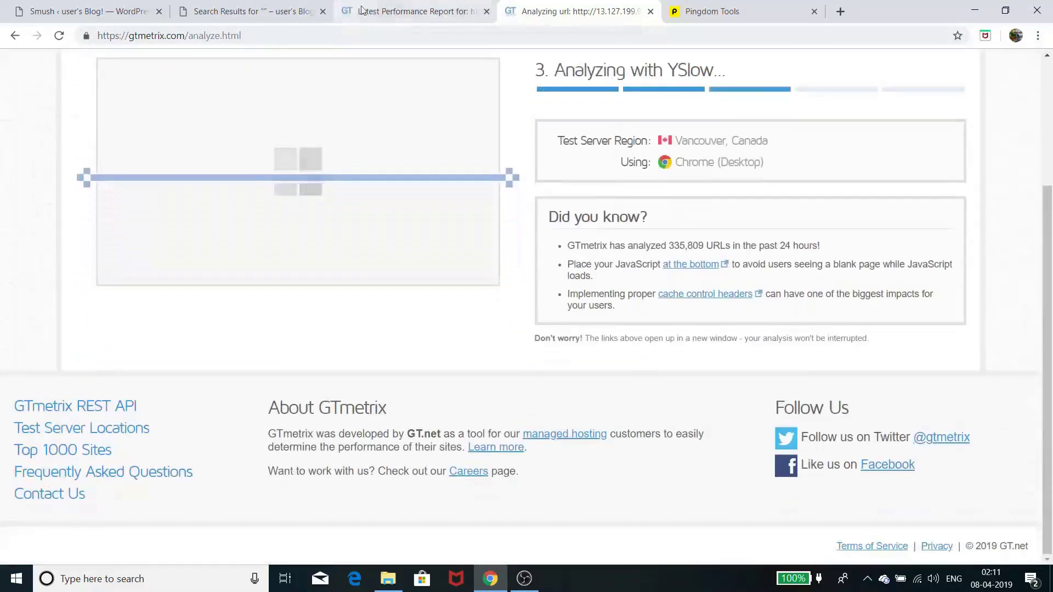
Compare the PageSpeed and YSlow scores, fully loaded time, total page size and requests between the baseline and new GTmetrix reports.
click(417, 11)
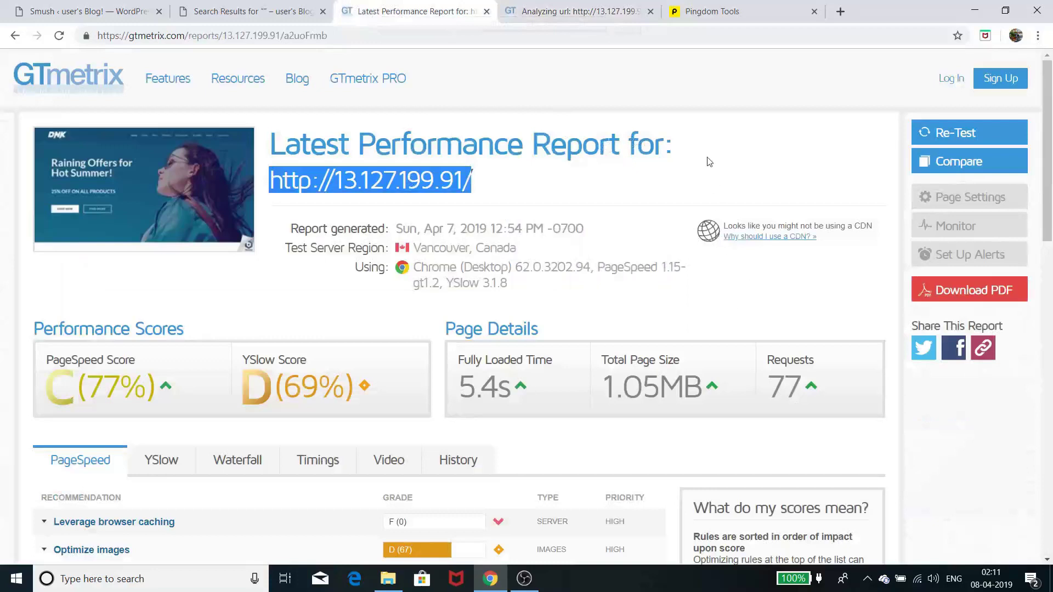
click(766, 152)
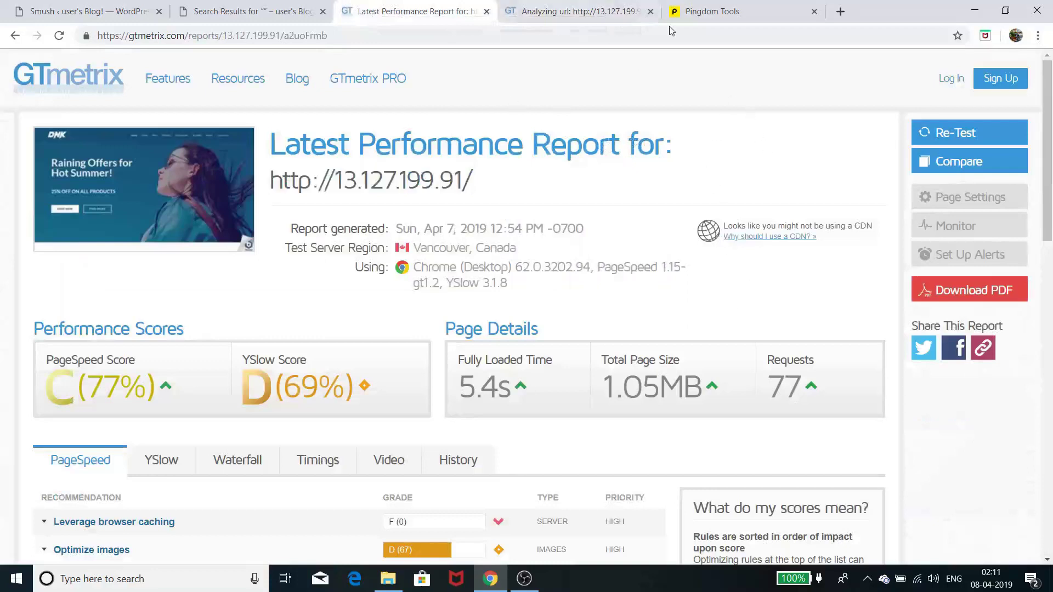
click(587, 11)
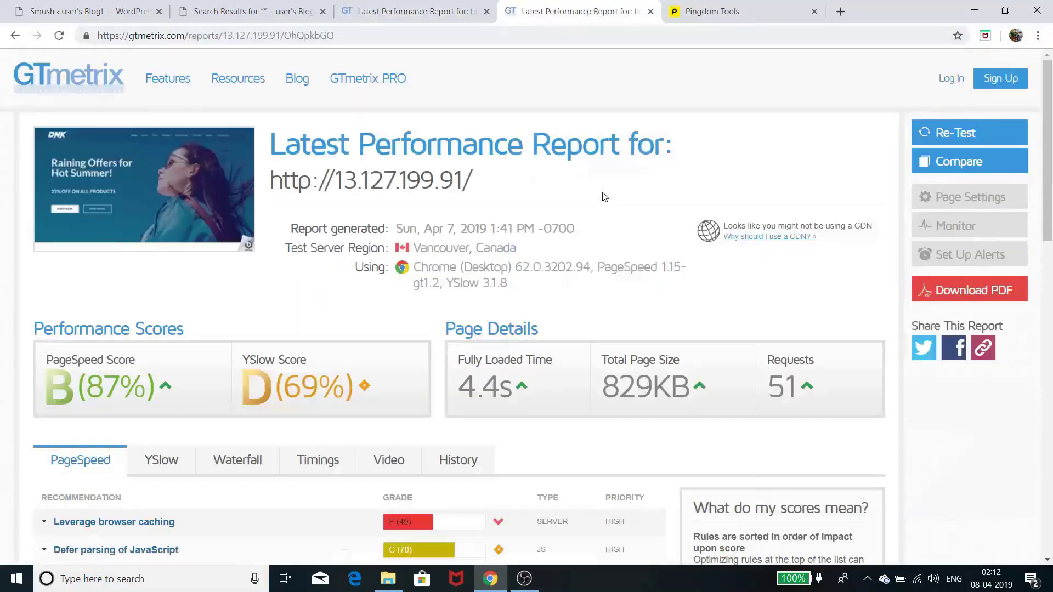
click(431, 11)
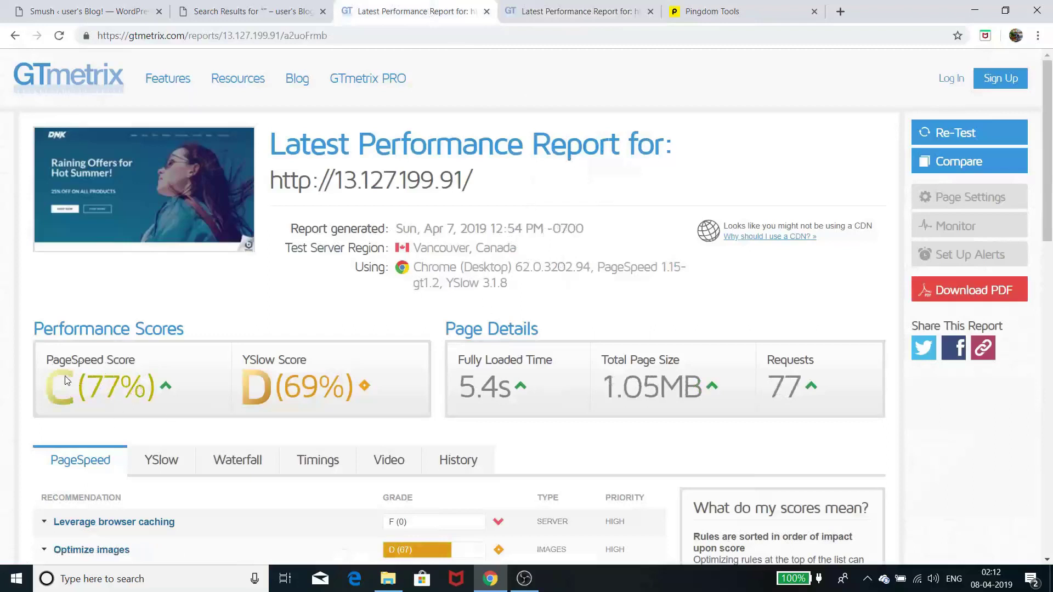
click(591, 9)
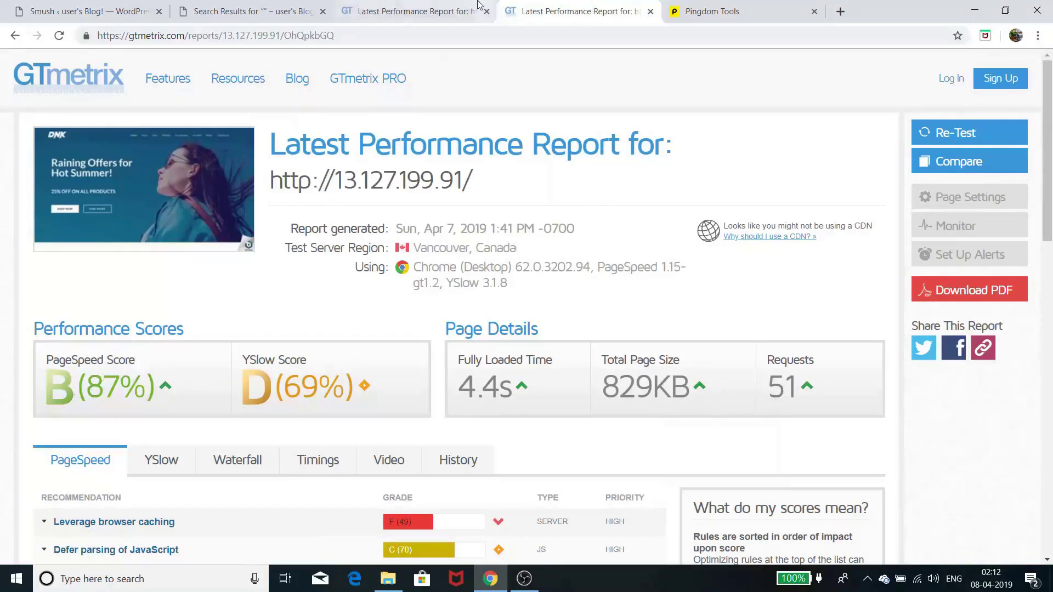
key(ctrl+shift+Tab)
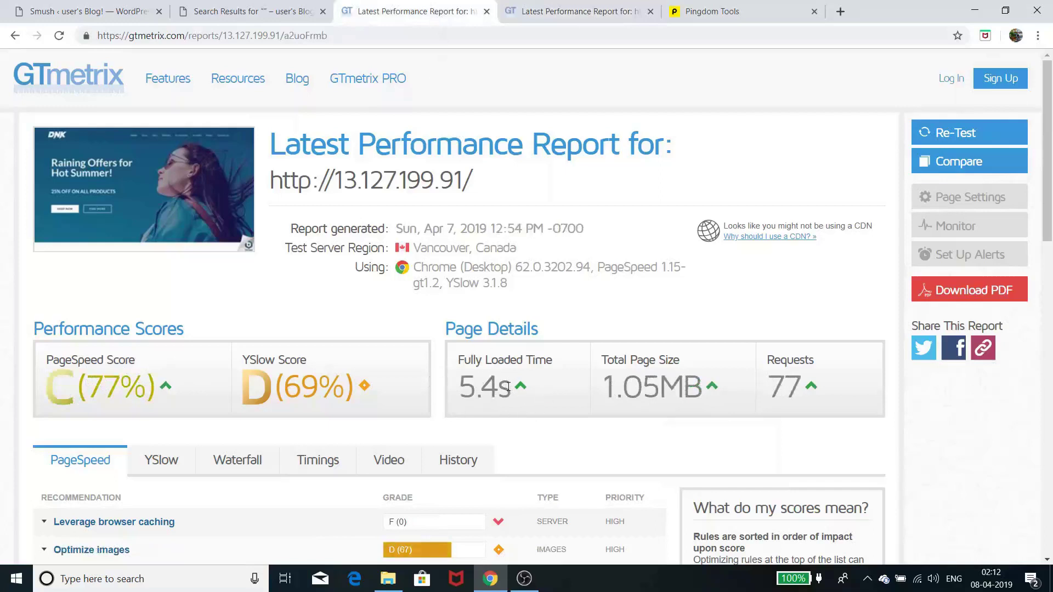
click(586, 12)
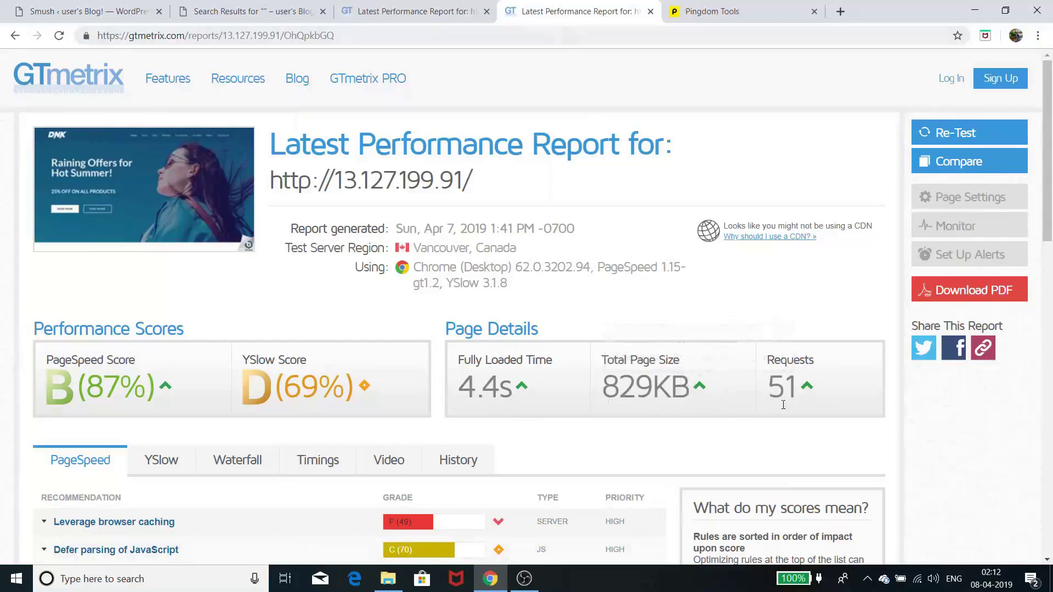
click(445, 17)
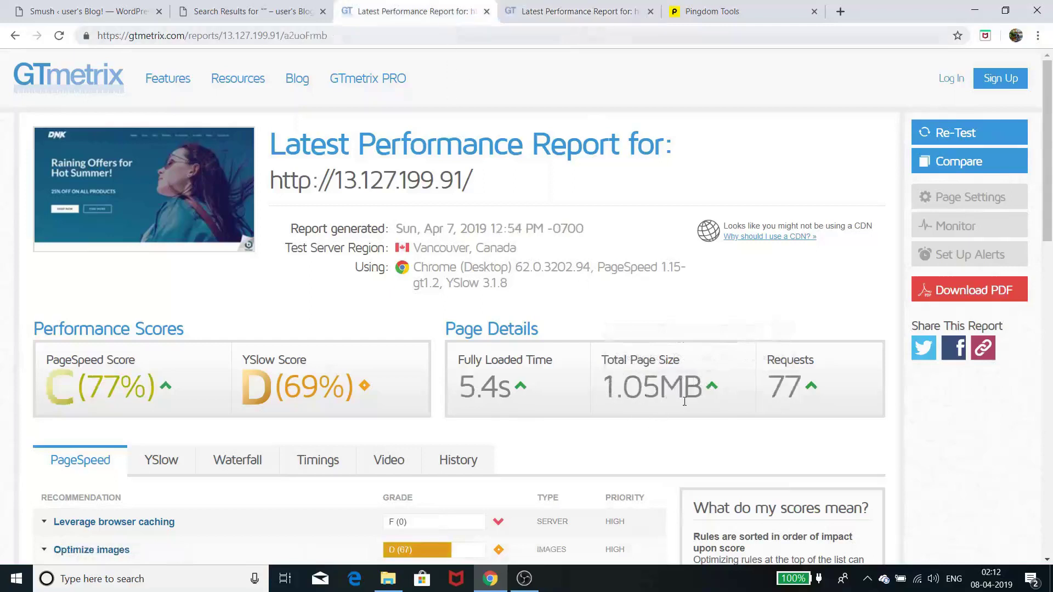
click(565, 14)
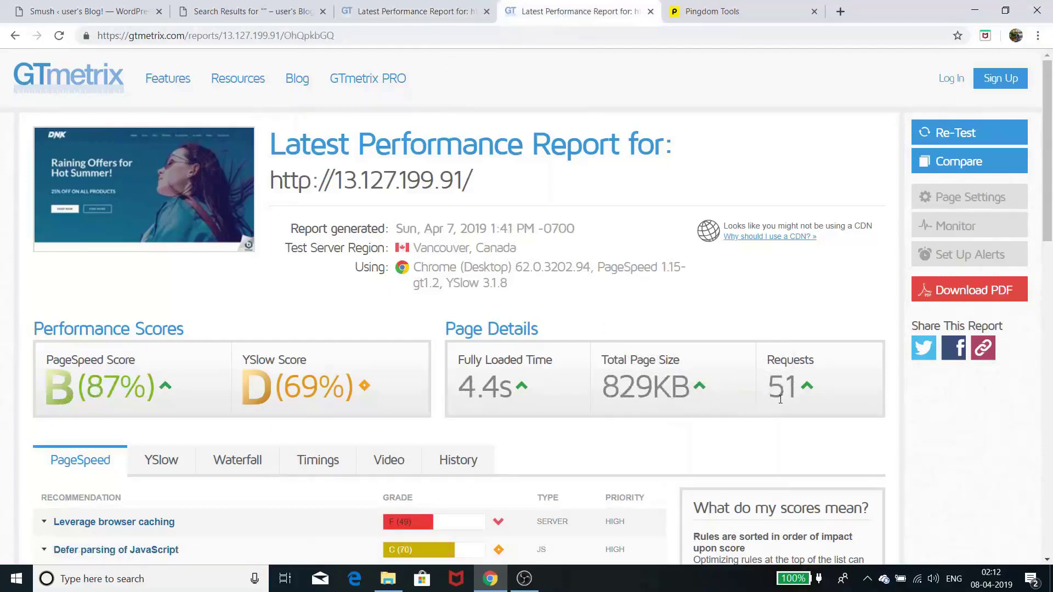
click(448, 12)
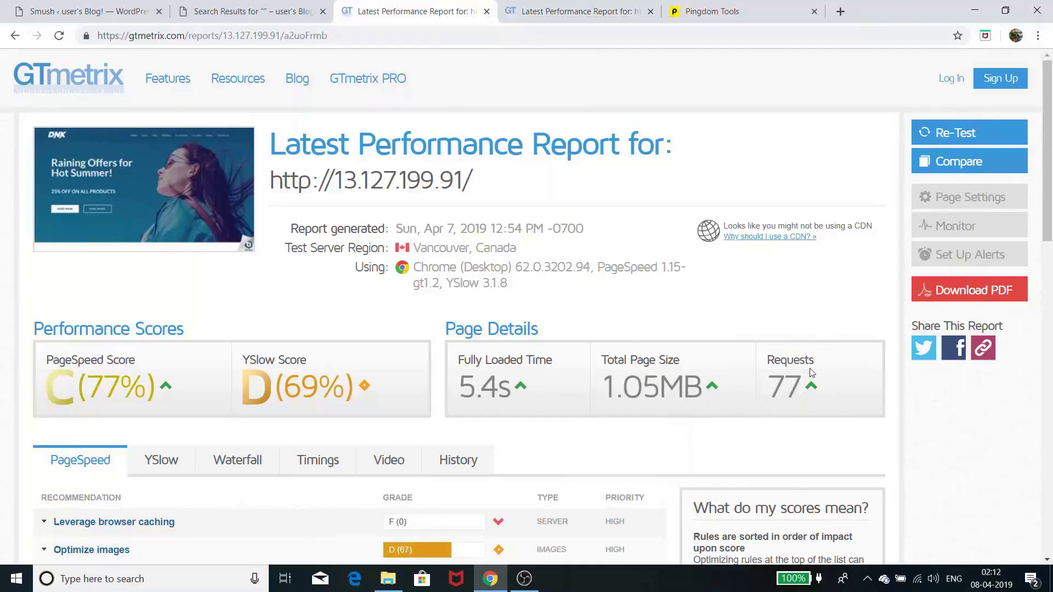
Compare the PageSpeed recommendation grades for image optimization, scaled images and browser caching in both GTmetrix reports.
scroll(810, 372, down, 4)
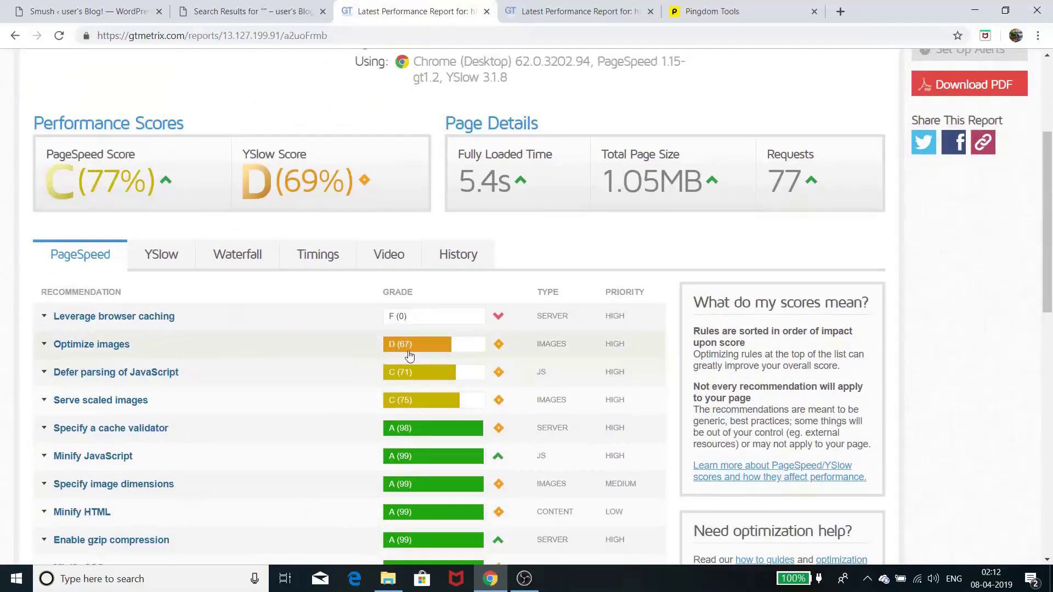
click(578, 11)
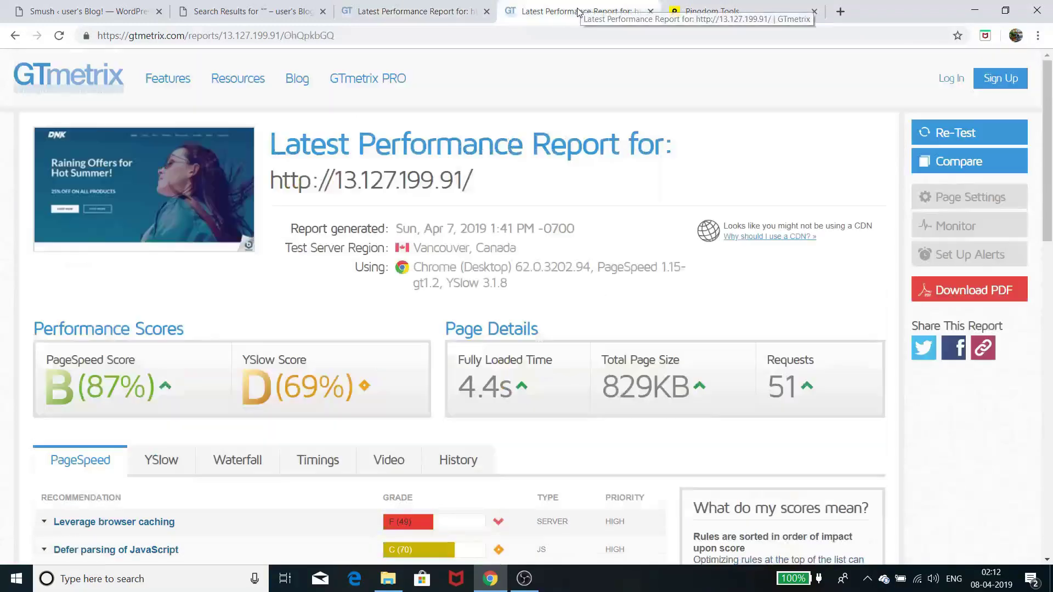
scroll(433, 266, down, 3)
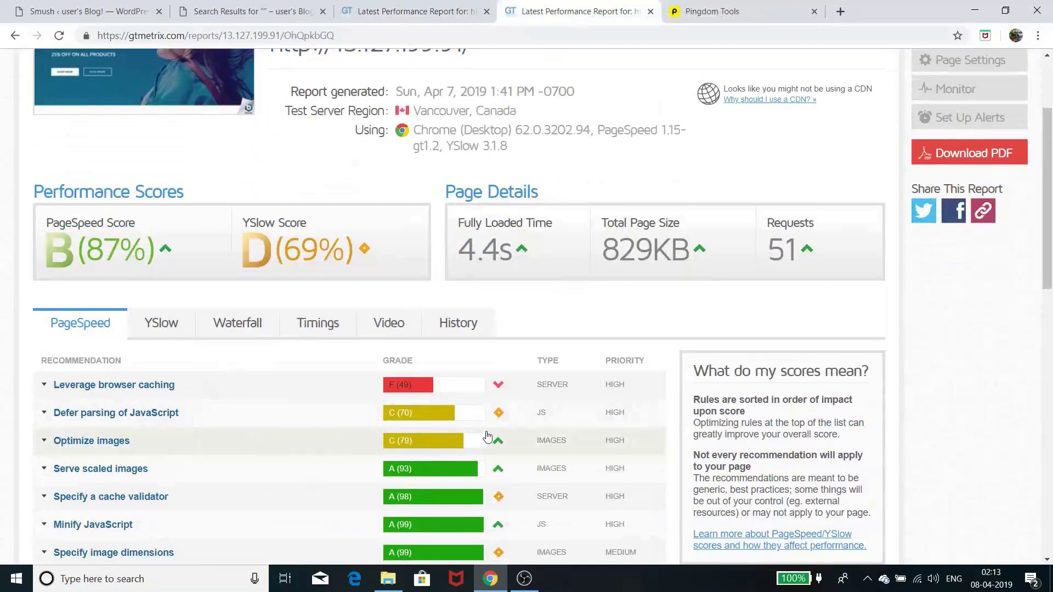
scroll(488, 437, down, 1)
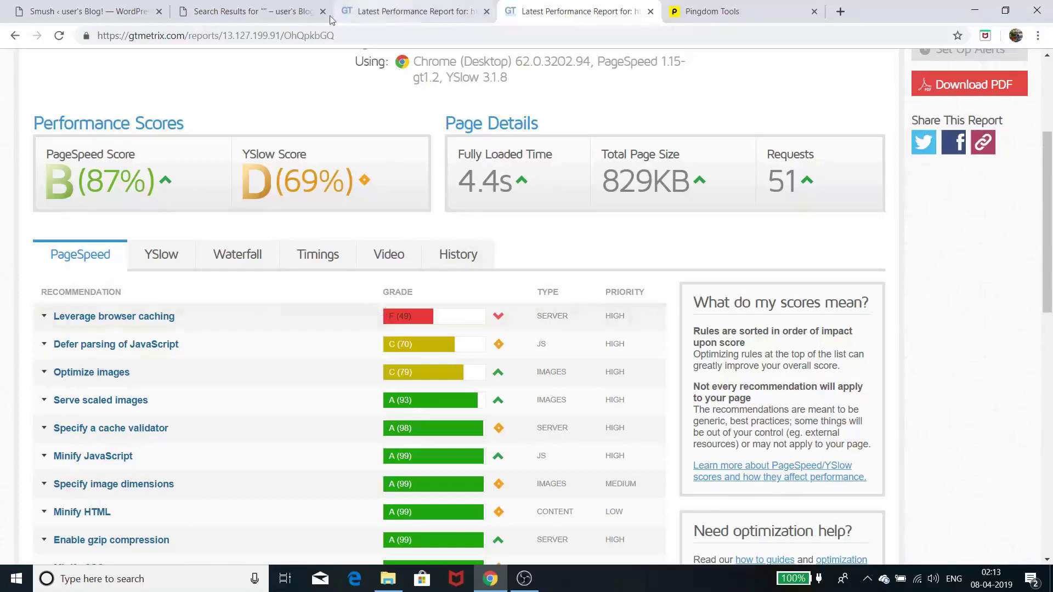
click(368, 12)
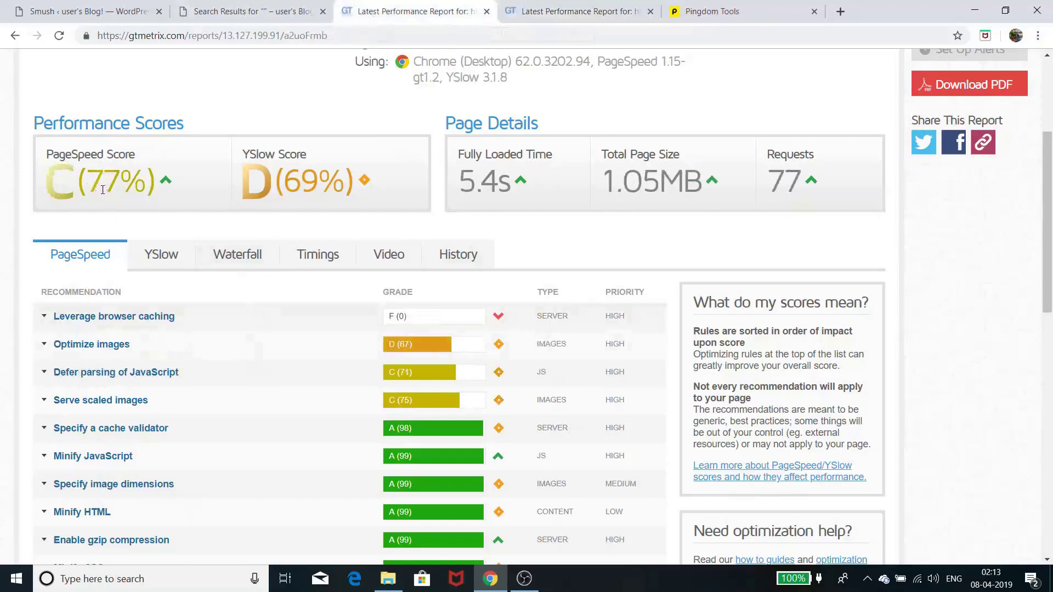
Recheck the fully loaded time, total page size and requests in the new GTmetrix report against the baseline report.
click(569, 13)
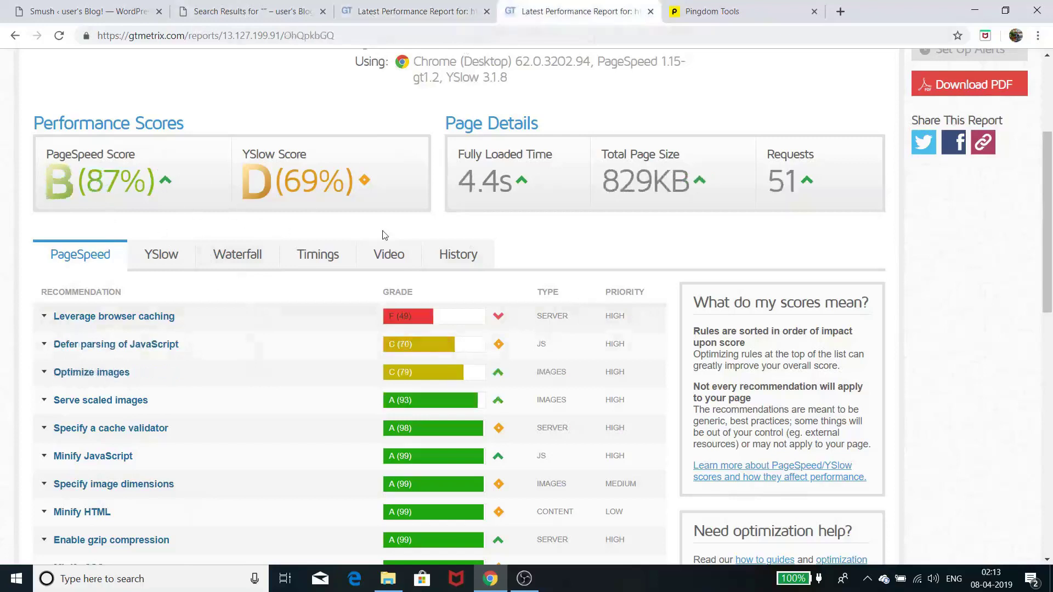
mouse_move(523, 181)
click(441, 12)
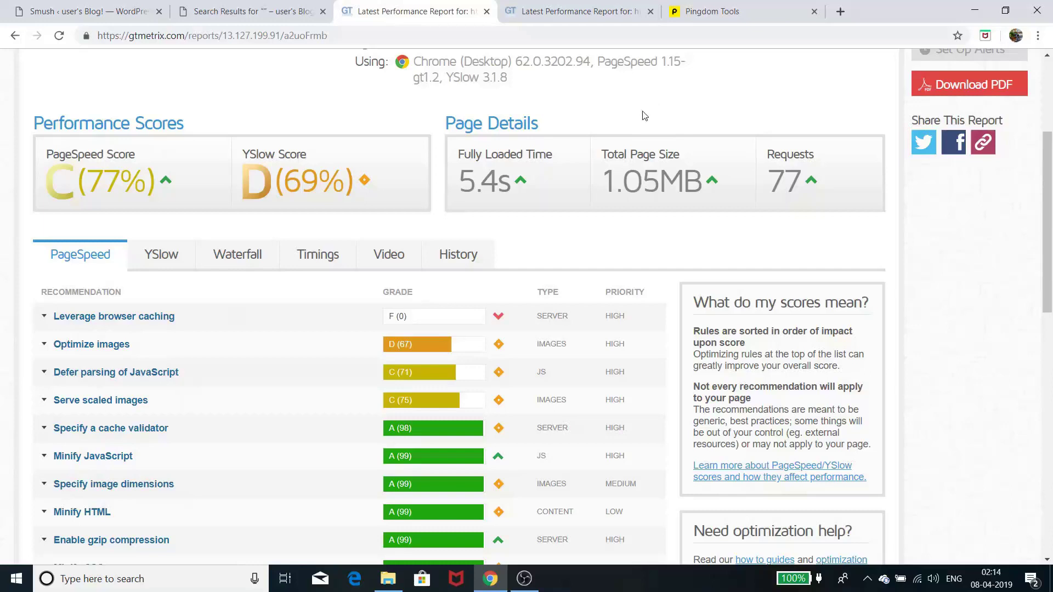
Inspect the Smush compression stats per image size for footwear-free-img.jpg in the WordPress Media Library.
click(106, 12)
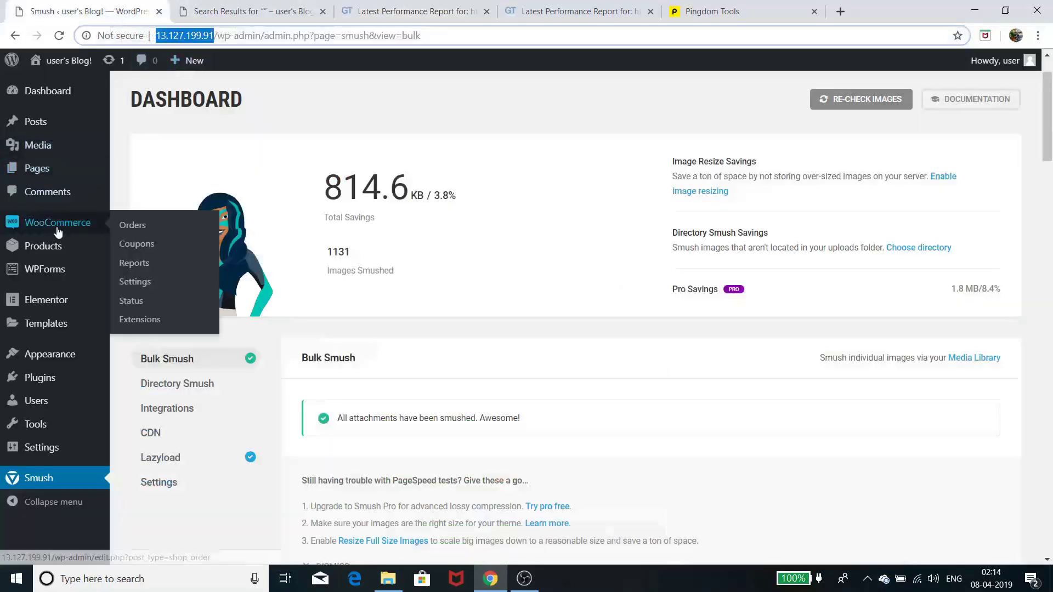
click(30, 146)
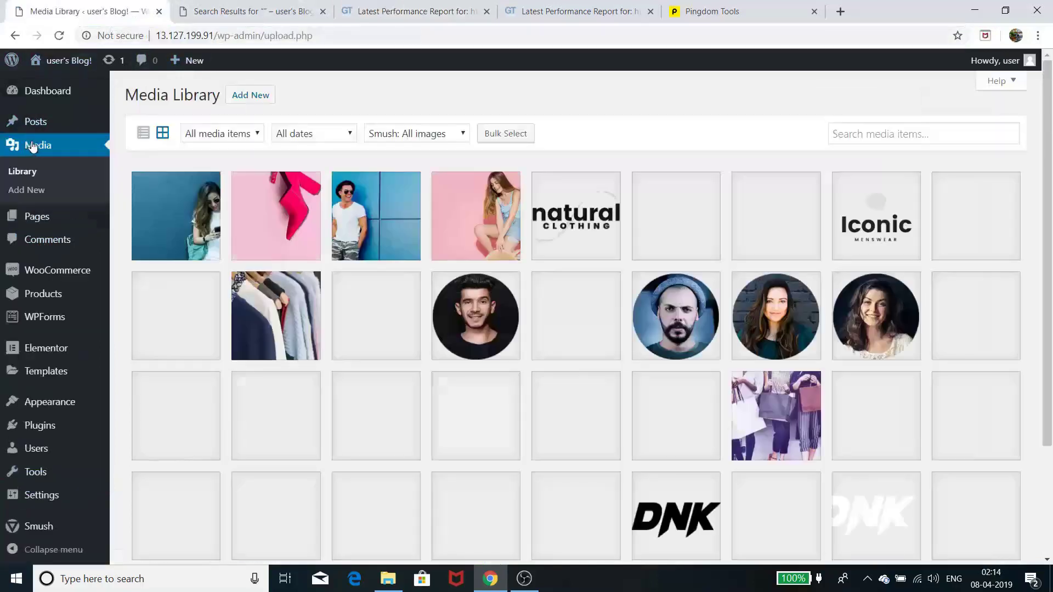
click(276, 198)
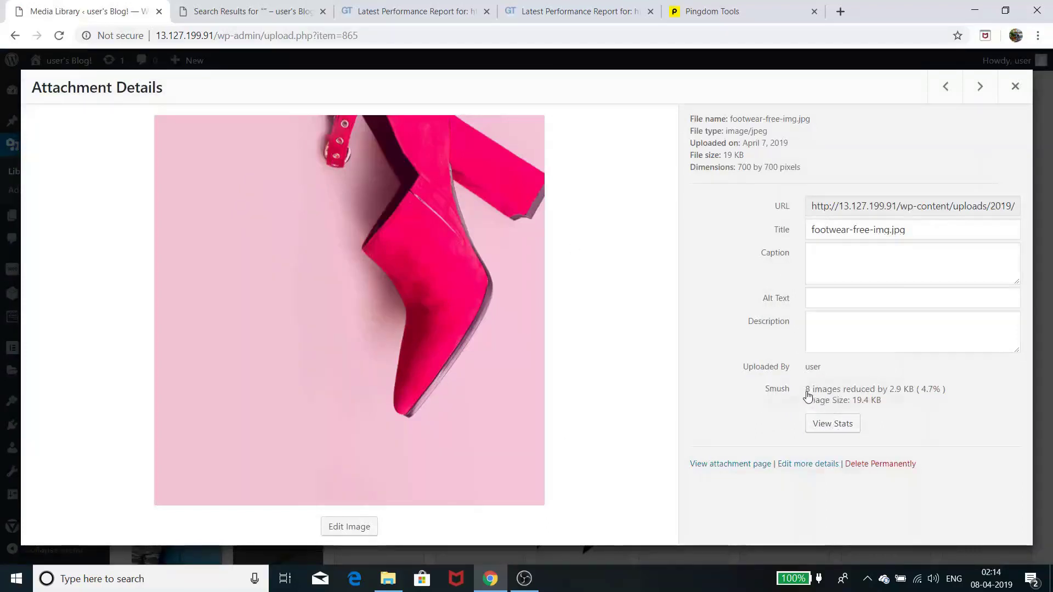
click(833, 424)
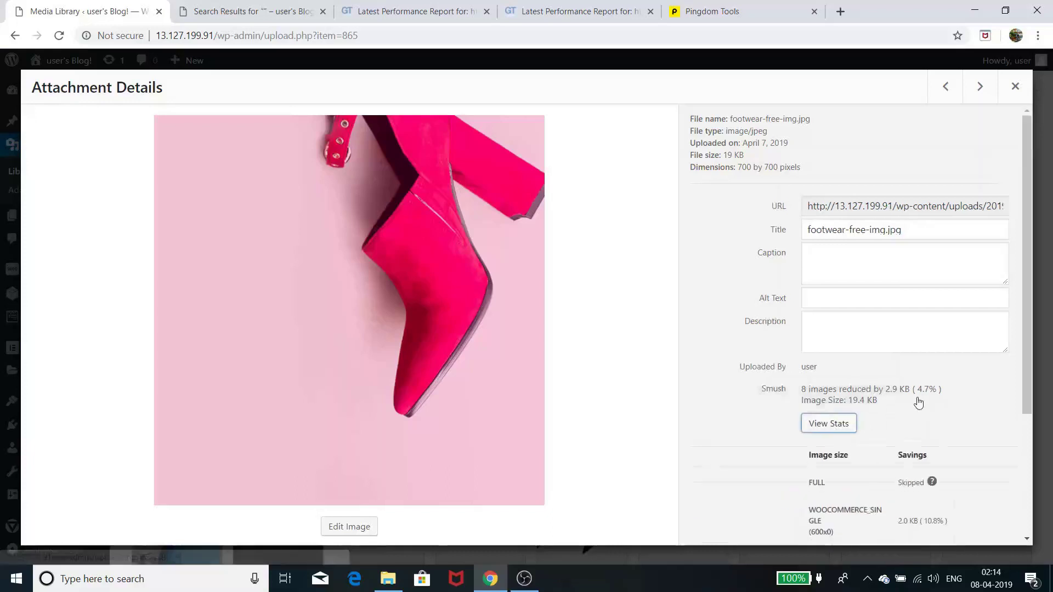
scroll(920, 403, down, 3)
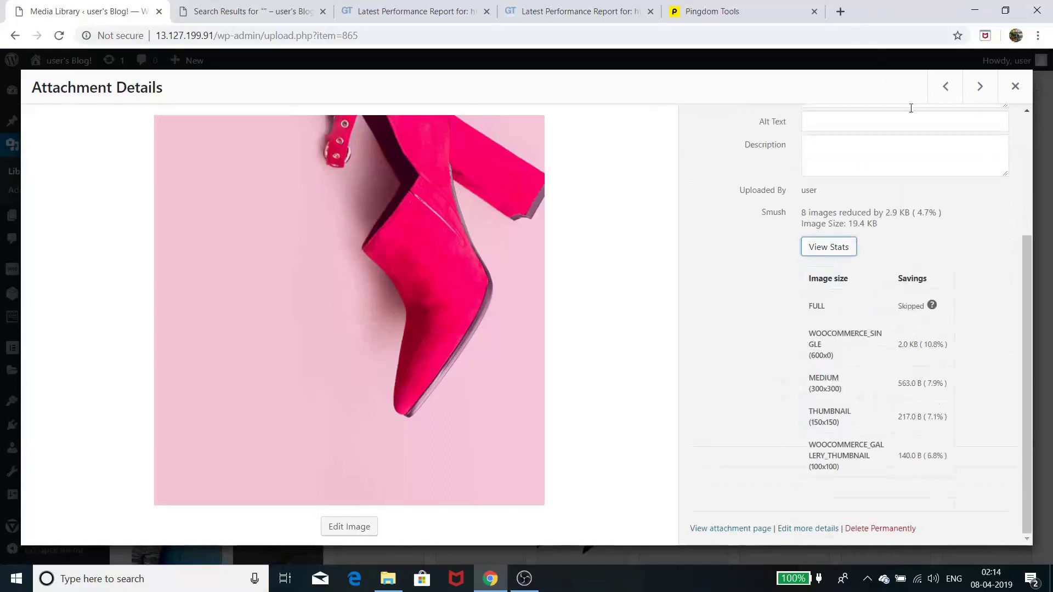
click(1012, 88)
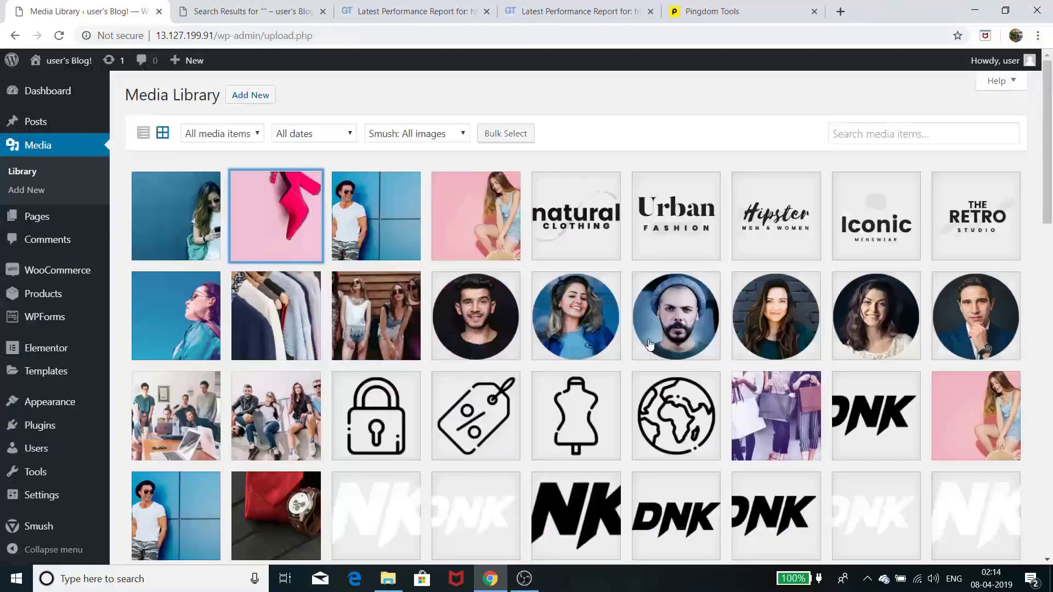
Look through the image thumbnails in the Media Library.
scroll(650, 344, down, 5)
scroll(650, 344, down, 3)
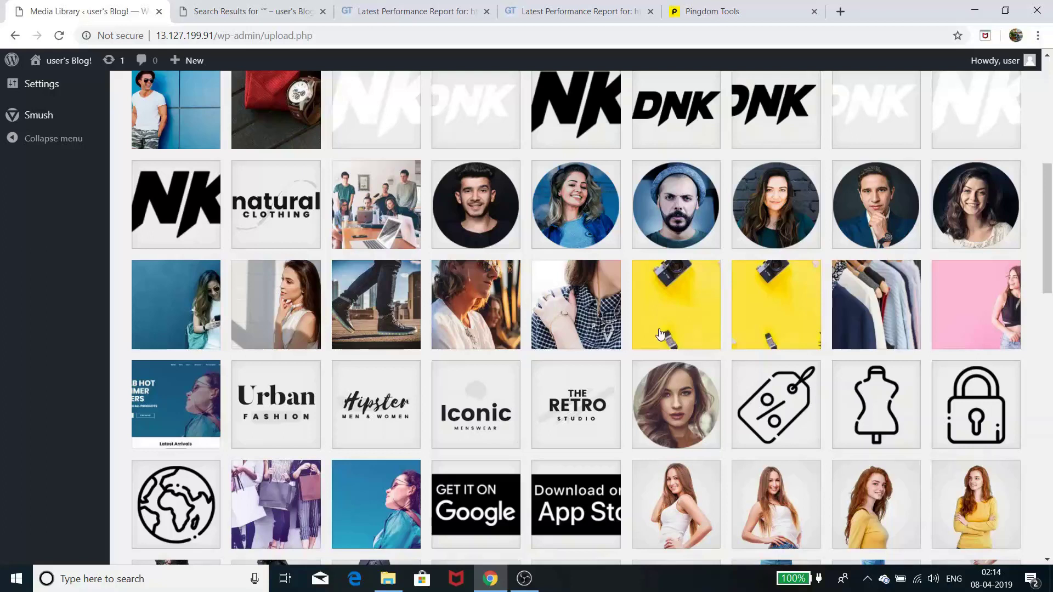
scroll(660, 335, down, 6)
scroll(660, 335, down, 3)
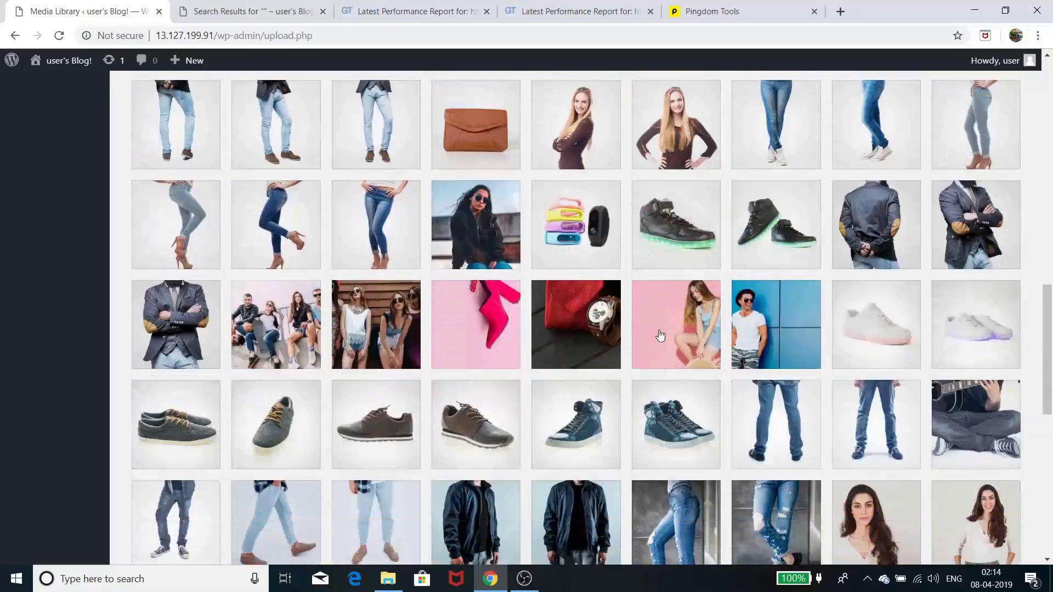
scroll(660, 335, up, 15)
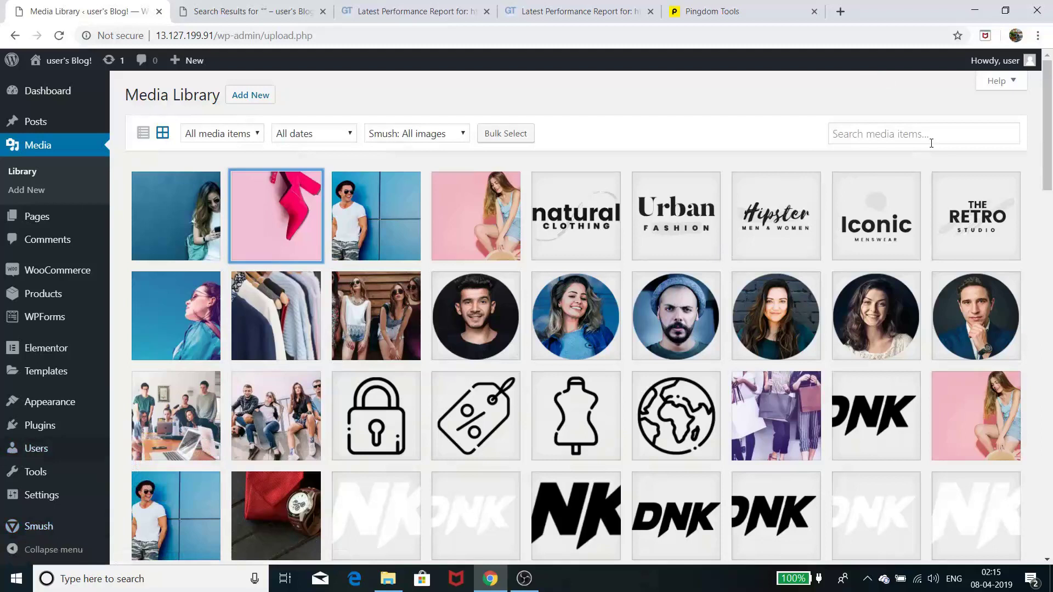
Compare the overall PageSpeed scores in the baseline and new GTmetrix reports once more.
click(283, 18)
click(467, 10)
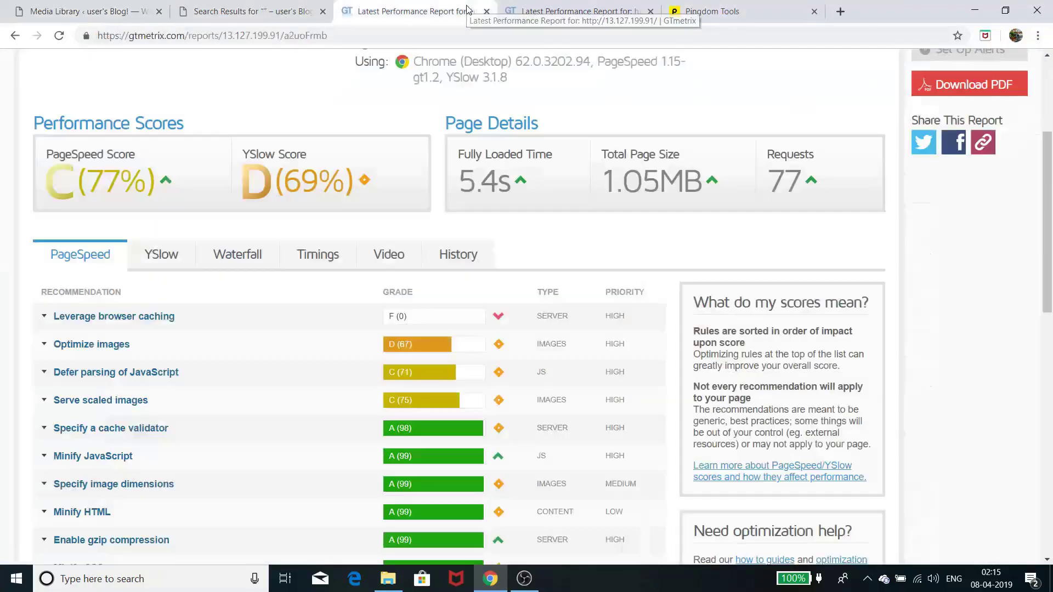
click(544, 7)
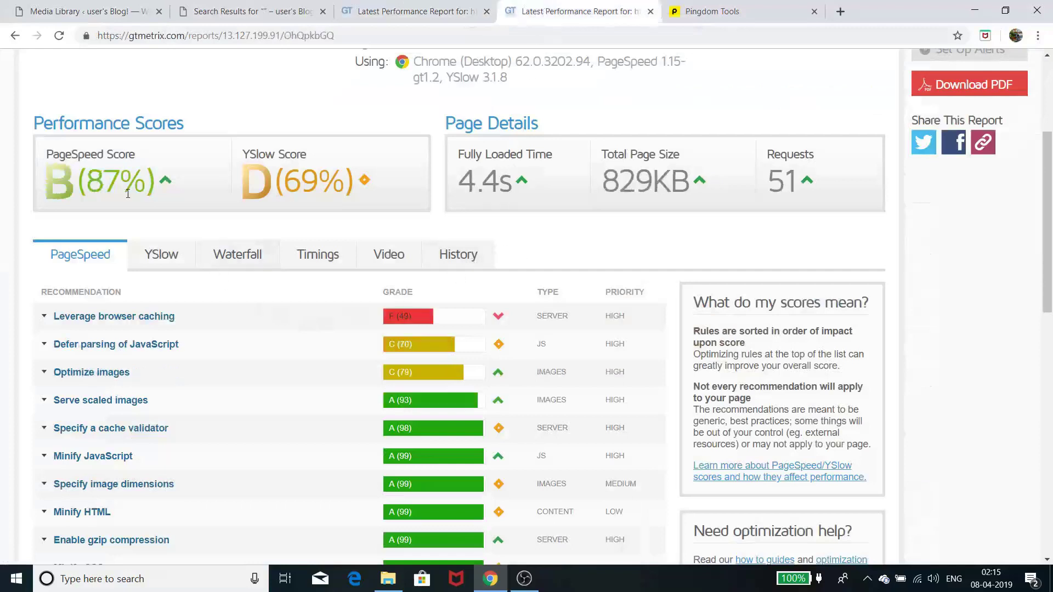
Review the total savings and Bulk Smush status on the Smush dashboard in WordPress.
click(247, 13)
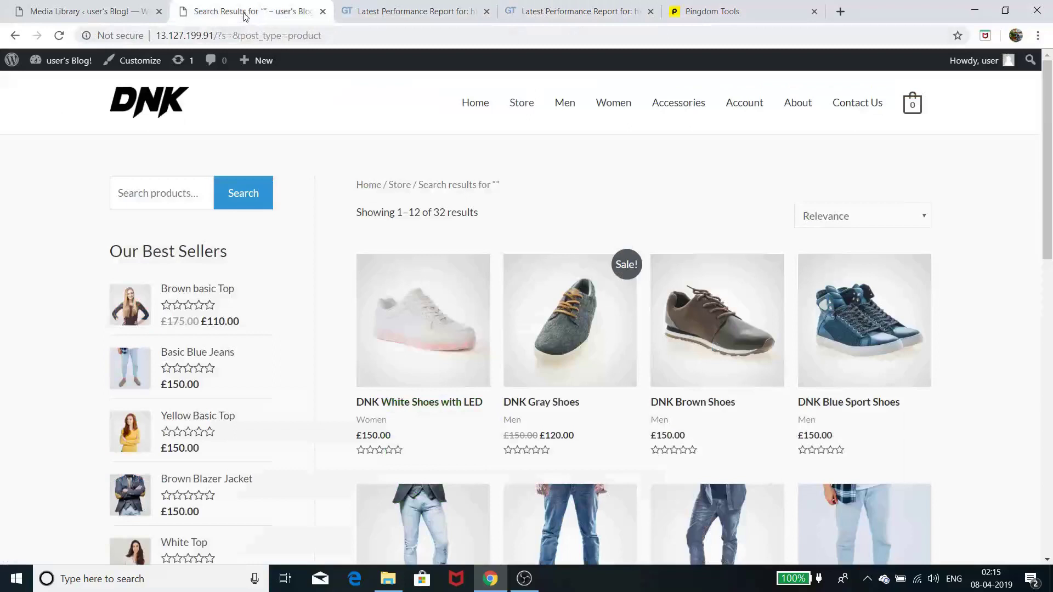
click(127, 7)
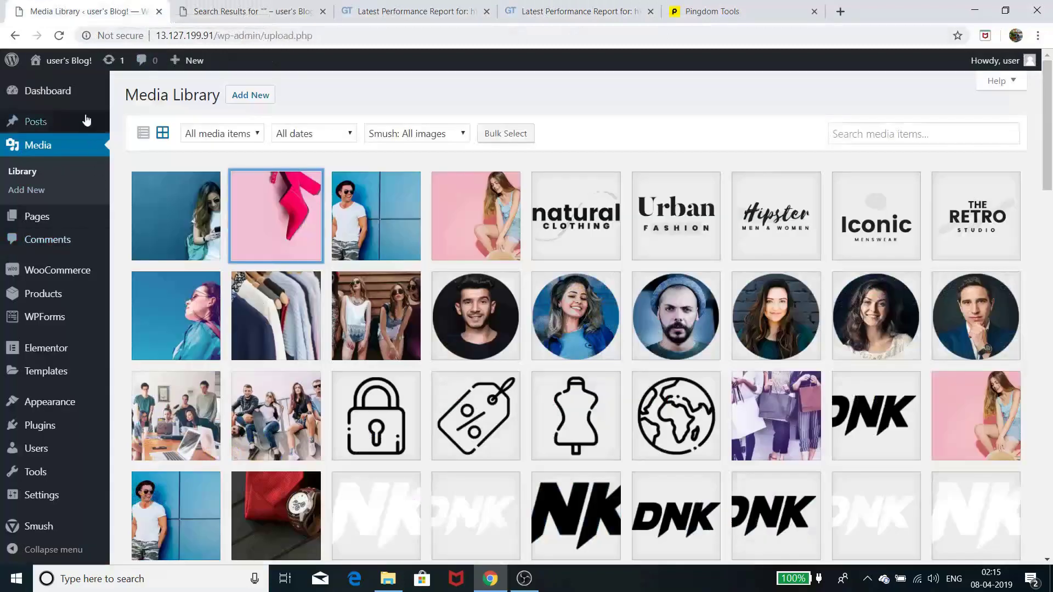
click(30, 531)
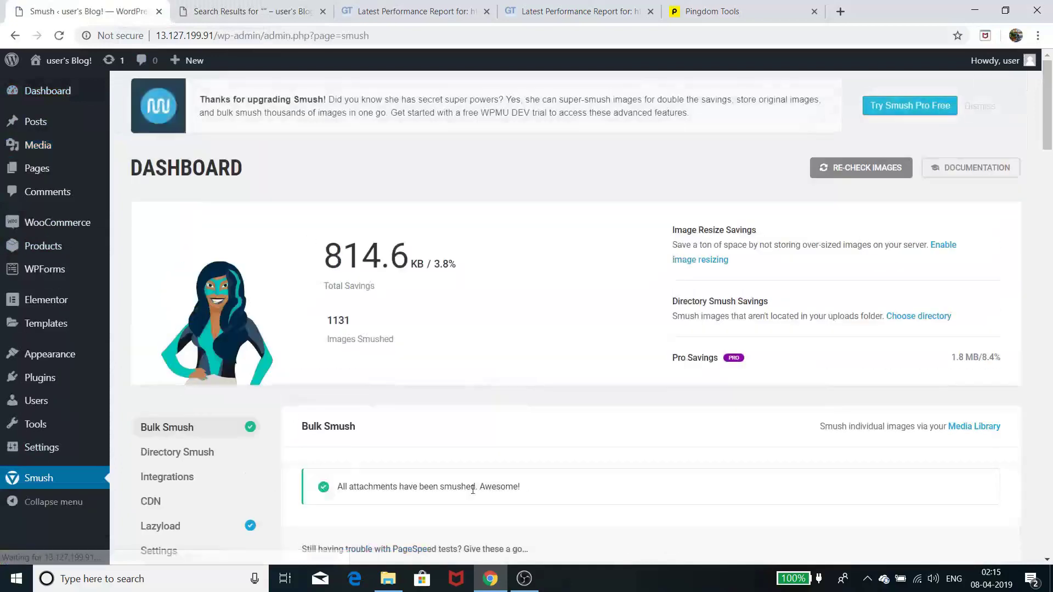
scroll(535, 499, down, 4)
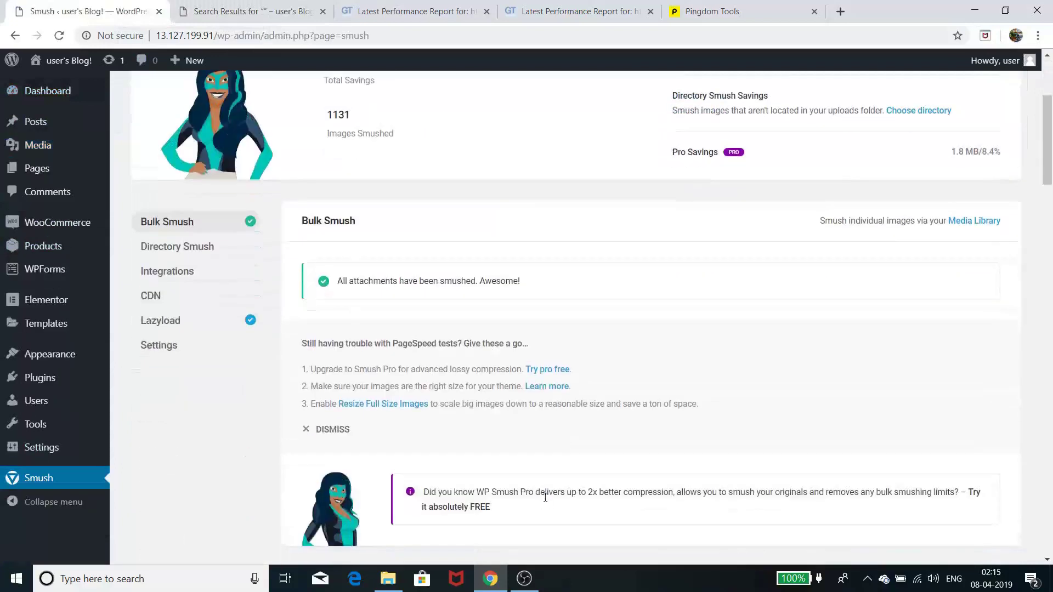
scroll(545, 496, up, 1)
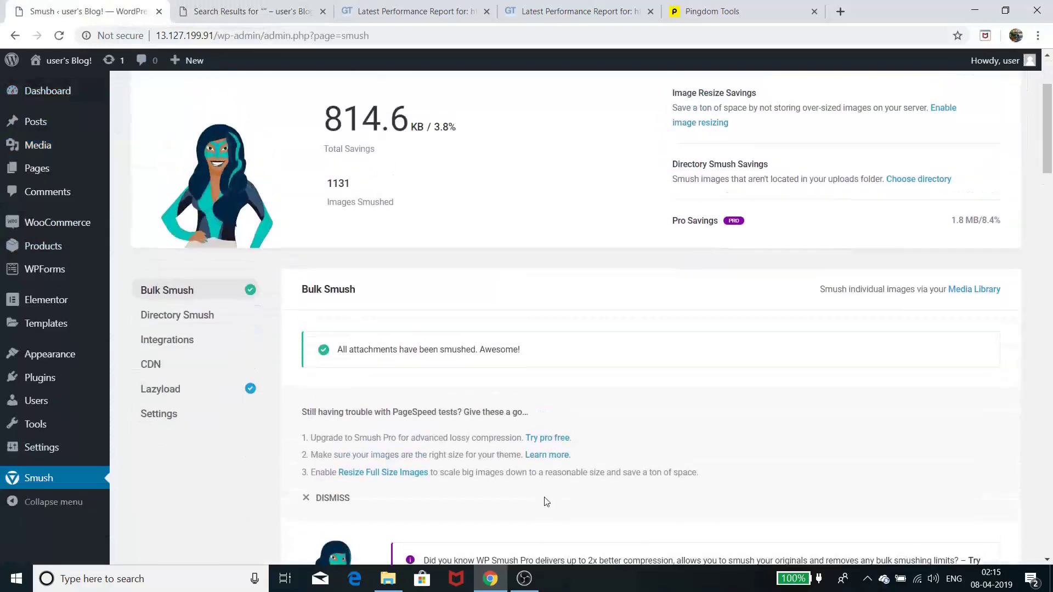